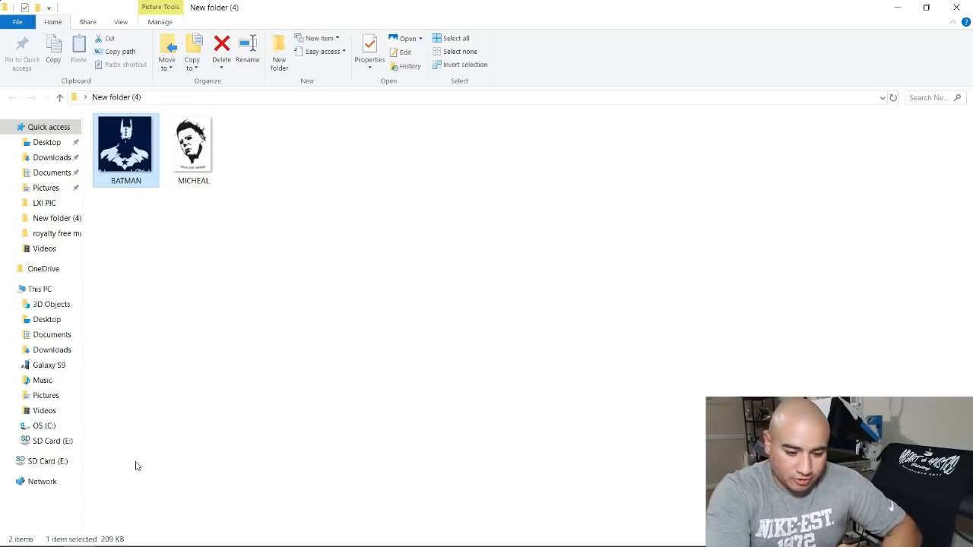
Step: Open the BATMAN image from the folder in Photoshop and erase the cut-off lettering along its lower edge
{"action": "left_click_drag", "start_coordinate": [114, 148], "coordinate": [366, 263]}
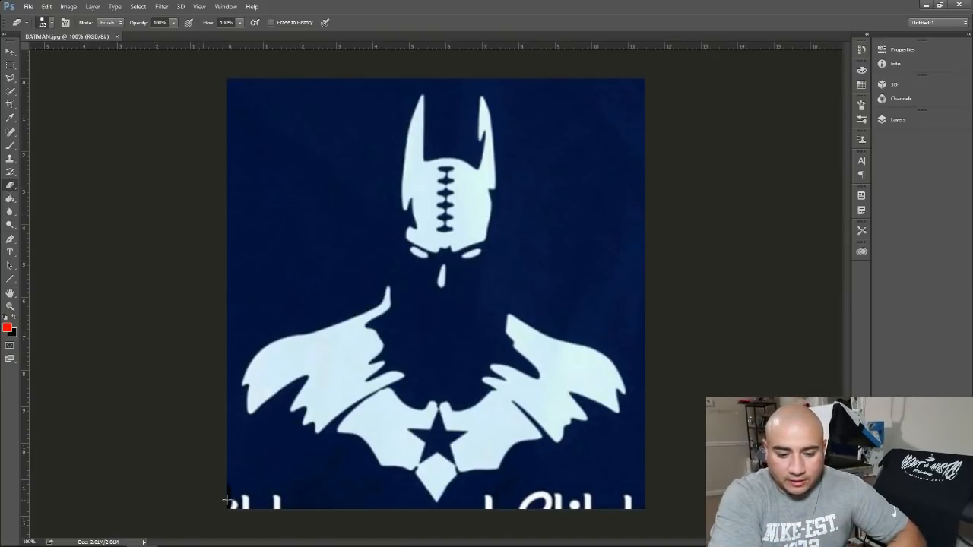
{"action": "left_click_drag", "start_coordinate": [228, 501], "coordinate": [303, 502]}
{"action": "left_click", "coordinate": [489, 508]}
{"action": "left_click_drag", "start_coordinate": [489, 508], "coordinate": [656, 492]}
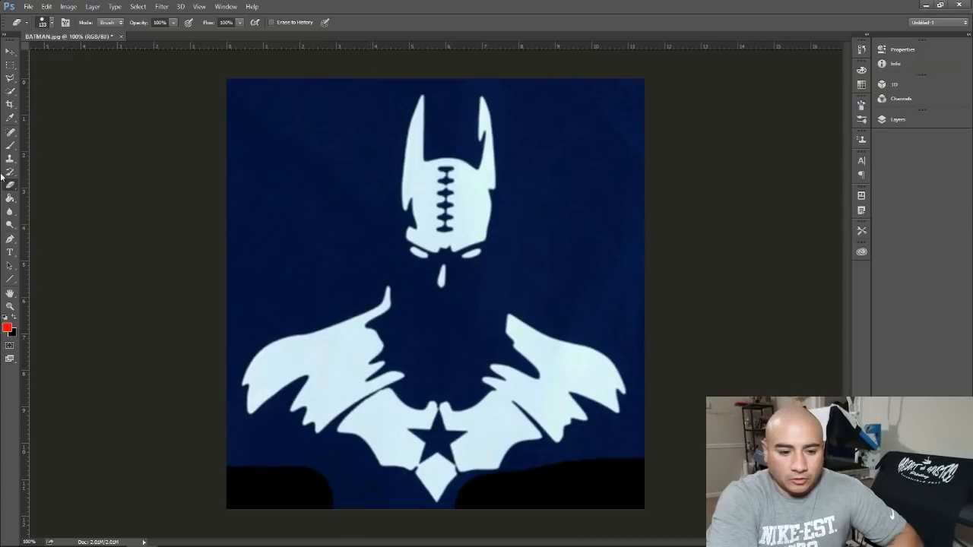
Step: Save the edited image as a PNG named BATMAN with smallest compression and no interlacing, and close the document
{"action": "left_click", "coordinate": [28, 6]}
{"action": "left_click", "coordinate": [41, 147]}
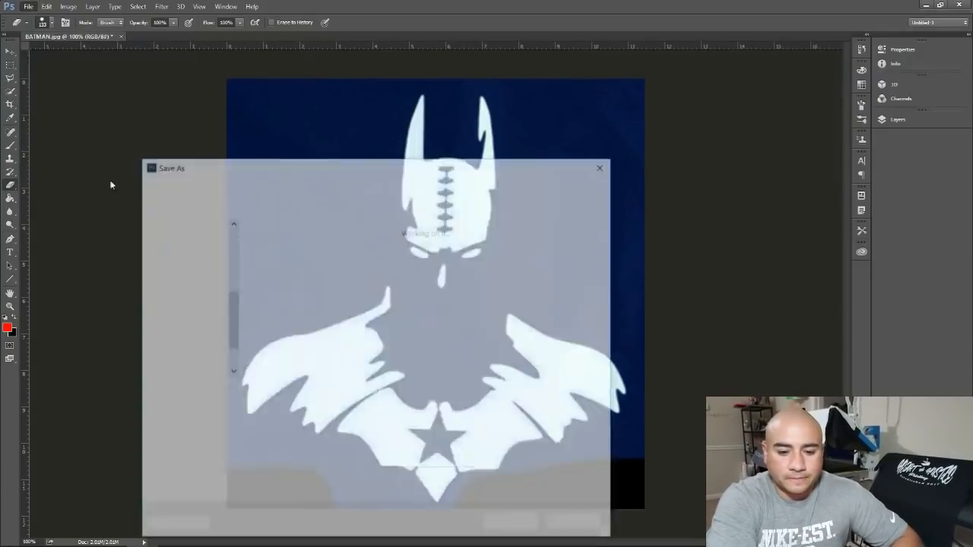
{"action": "left_click", "coordinate": [229, 413]}
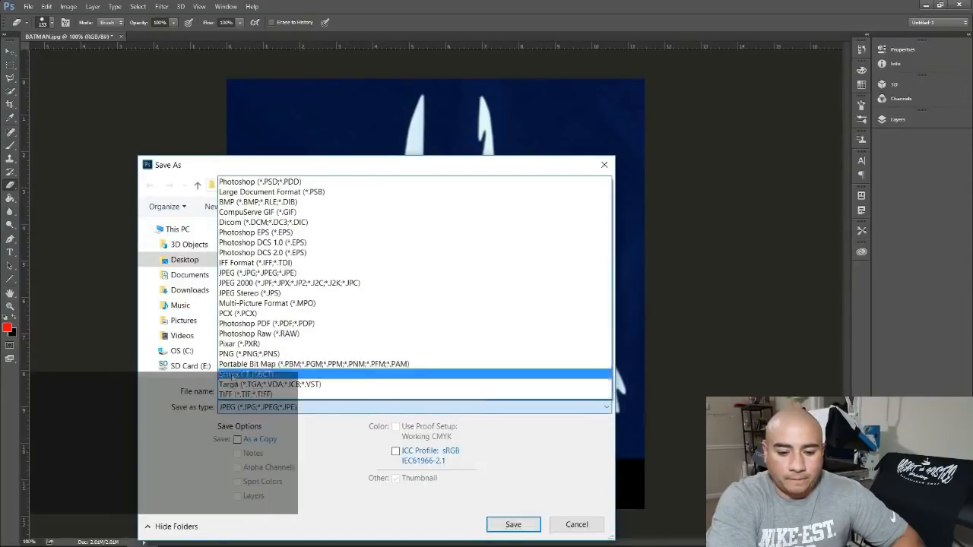
{"action": "left_click", "coordinate": [231, 354]}
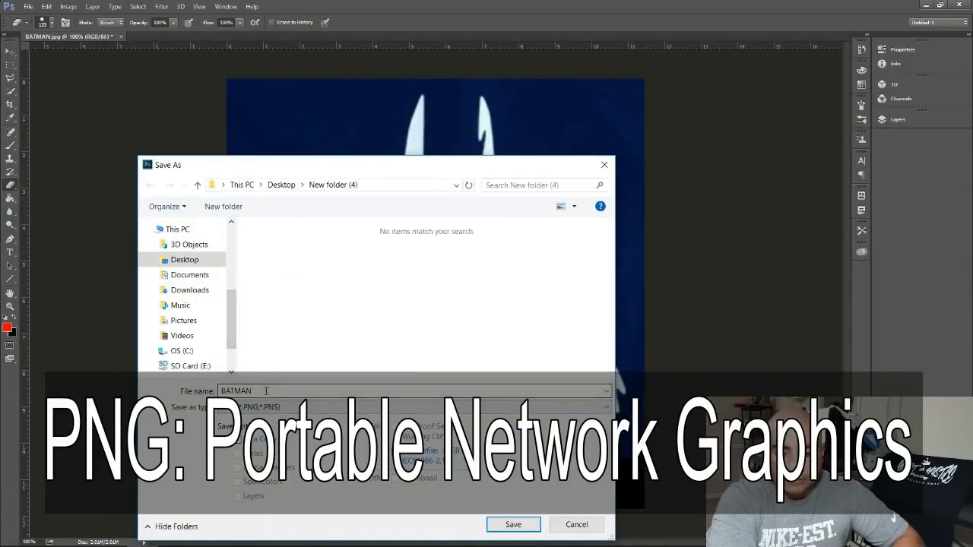
{"action": "left_click", "coordinate": [495, 525]}
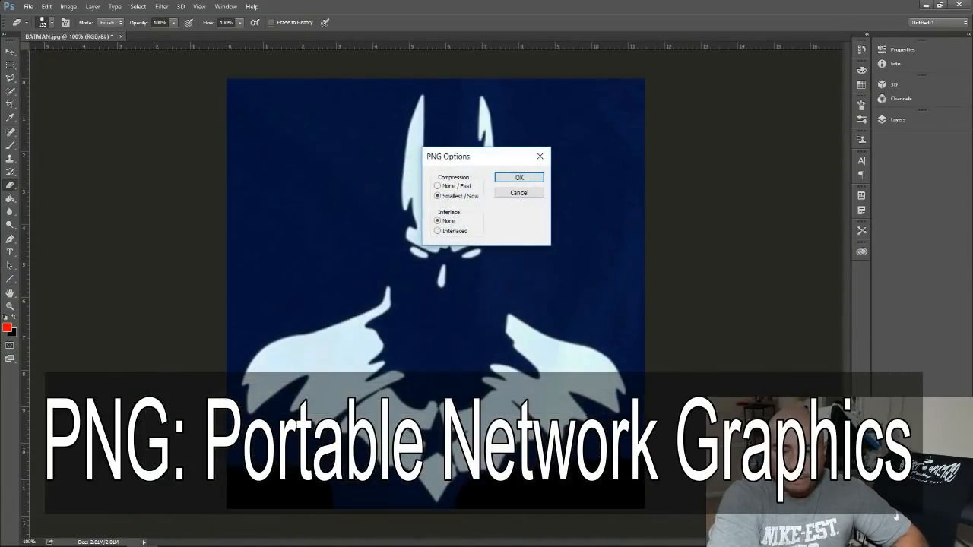
{"action": "left_click", "coordinate": [520, 180]}
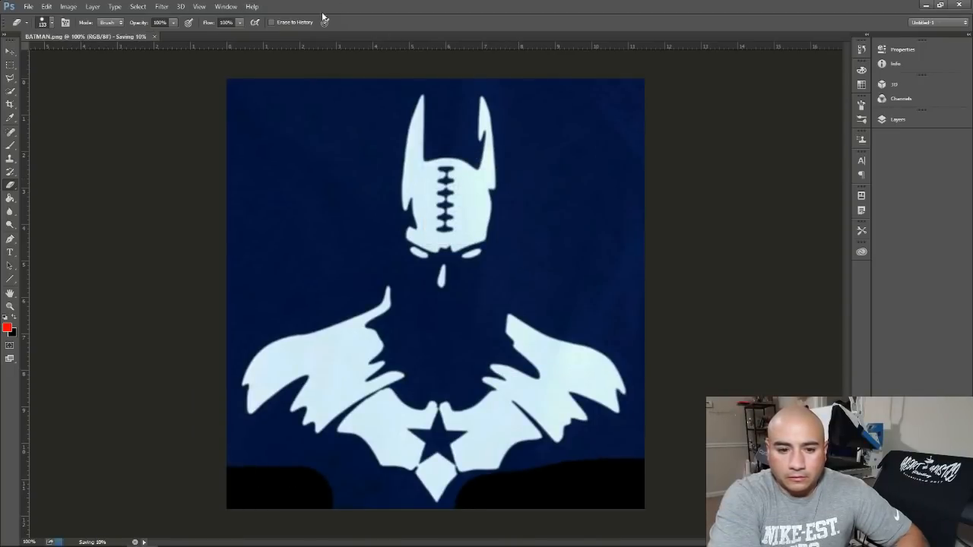
{"action": "left_click", "coordinate": [118, 37]}
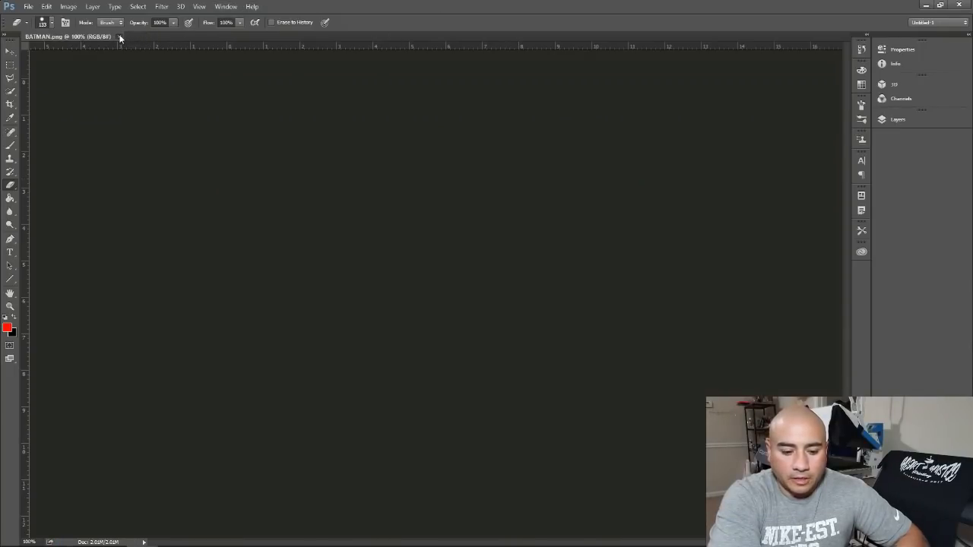
Step: Open the MICHEAL image from the folder in Photoshop and remove its white areas with the Magic Eraser Tool
{"action": "left_click", "coordinate": [88, 538]}
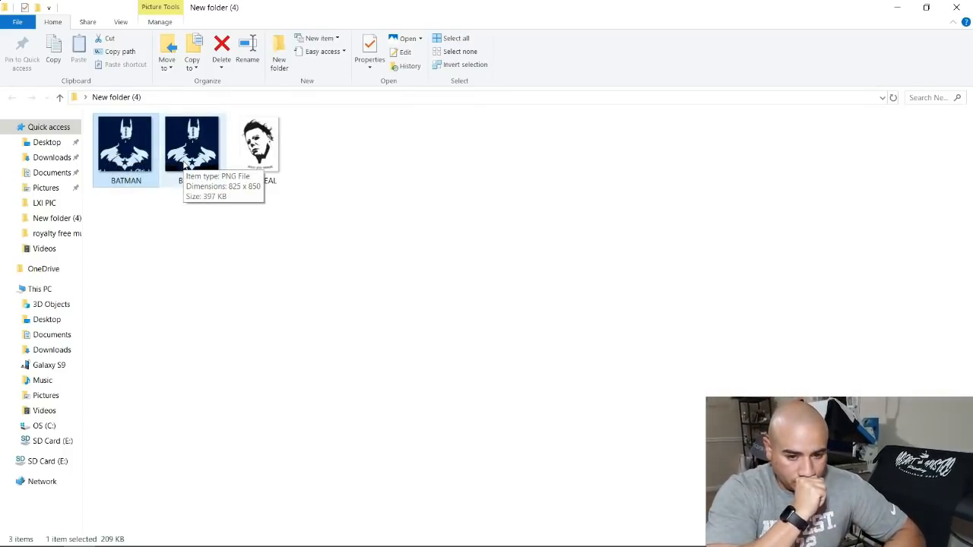
{"action": "left_click_drag", "start_coordinate": [253, 149], "coordinate": [413, 239]}
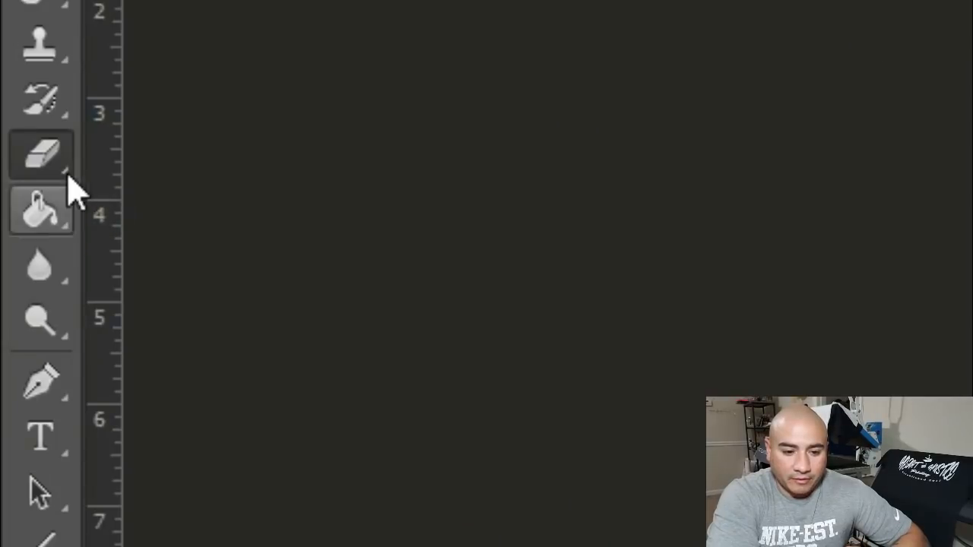
{"action": "right_click", "coordinate": [61, 181]}
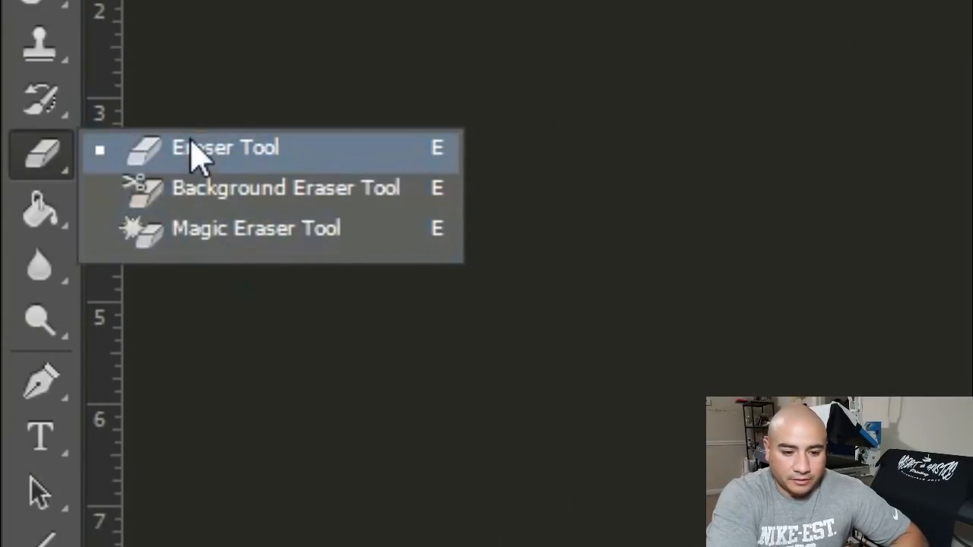
{"action": "left_click", "coordinate": [257, 228]}
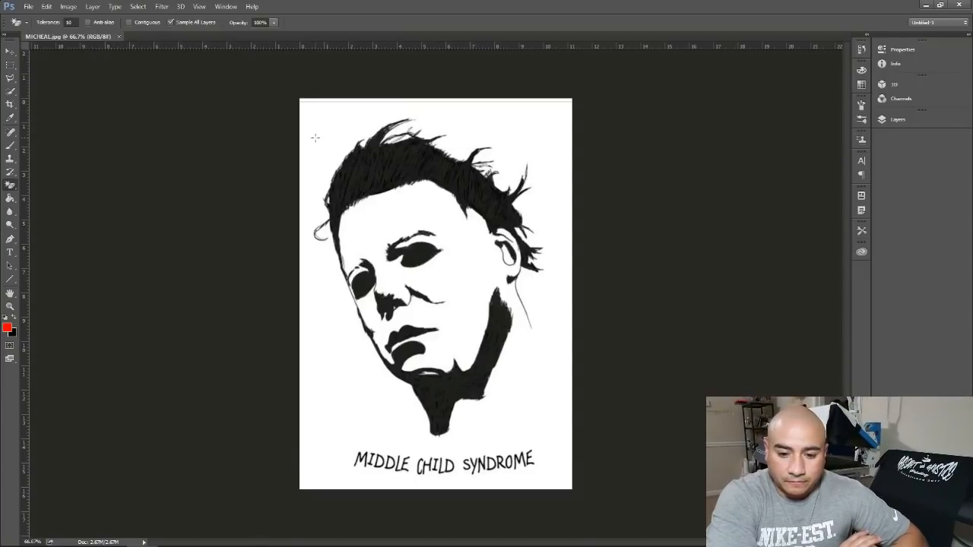
{"action": "left_click", "coordinate": [315, 137]}
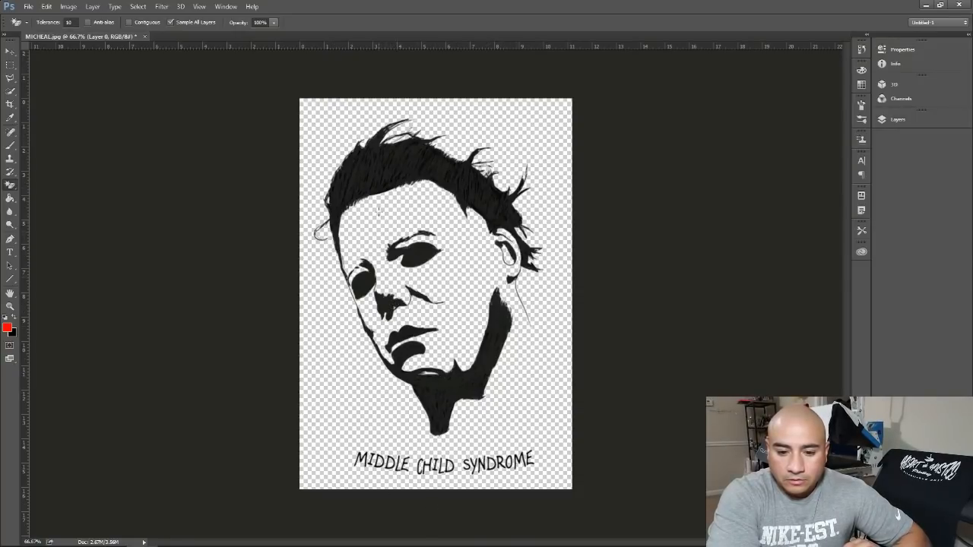
Step: Save a PNG copy named MICHEAL with smallest compression and no interlacing, and return to the image folder
{"action": "left_click", "coordinate": [26, 7]}
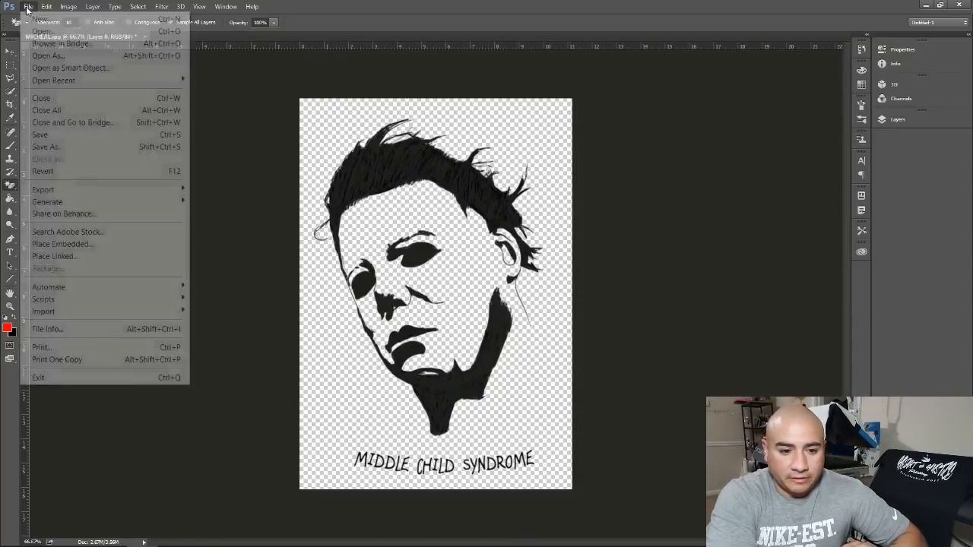
{"action": "left_click", "coordinate": [45, 147]}
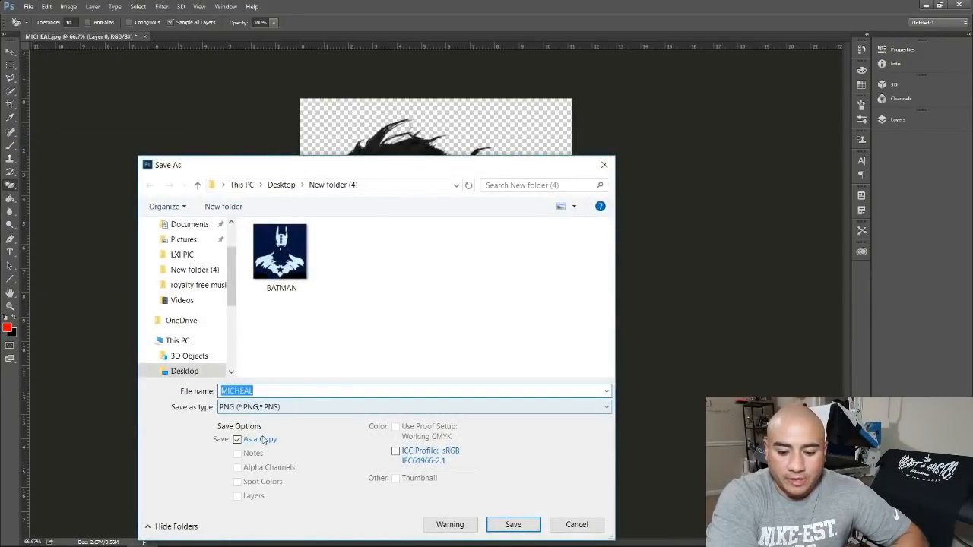
{"action": "left_click", "coordinate": [506, 525]}
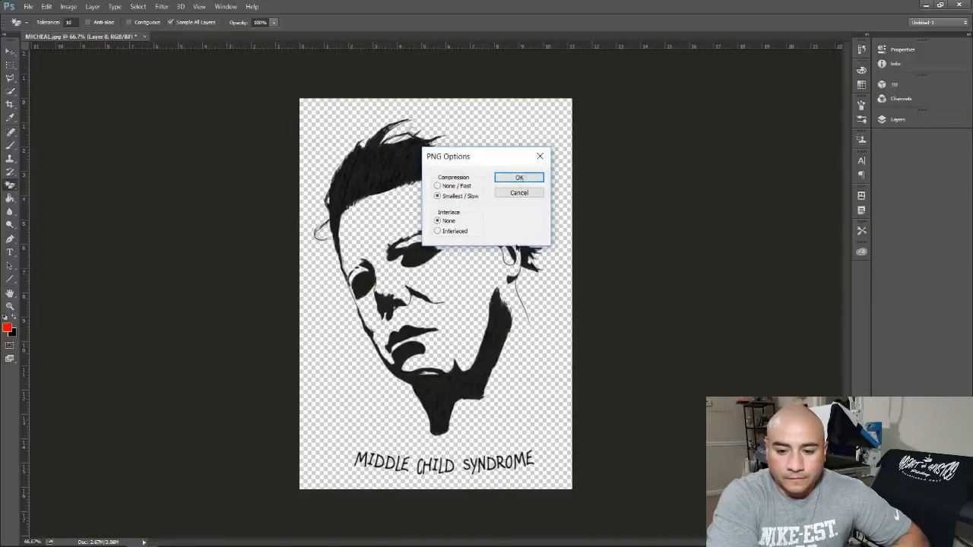
{"action": "left_click", "coordinate": [510, 181]}
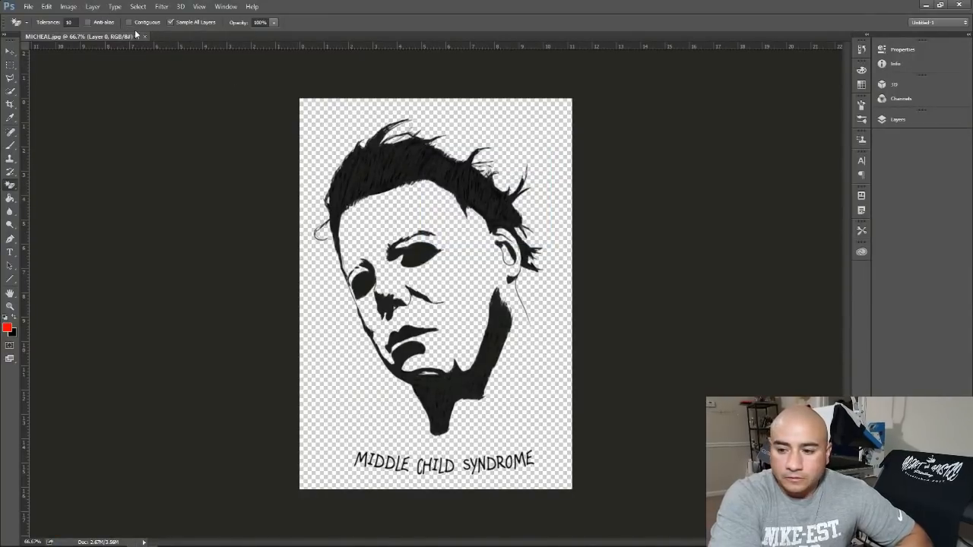
{"action": "left_click", "coordinate": [919, 7]}
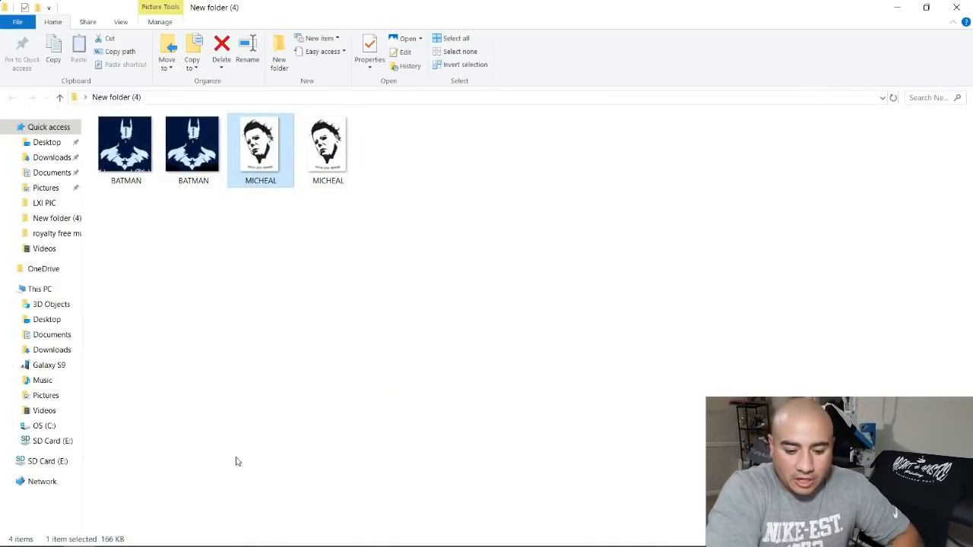
Step: Launch Illustrator and open the PNG version of the BATMAN image from the folder in it
{"action": "left_click", "coordinate": [173, 534]}
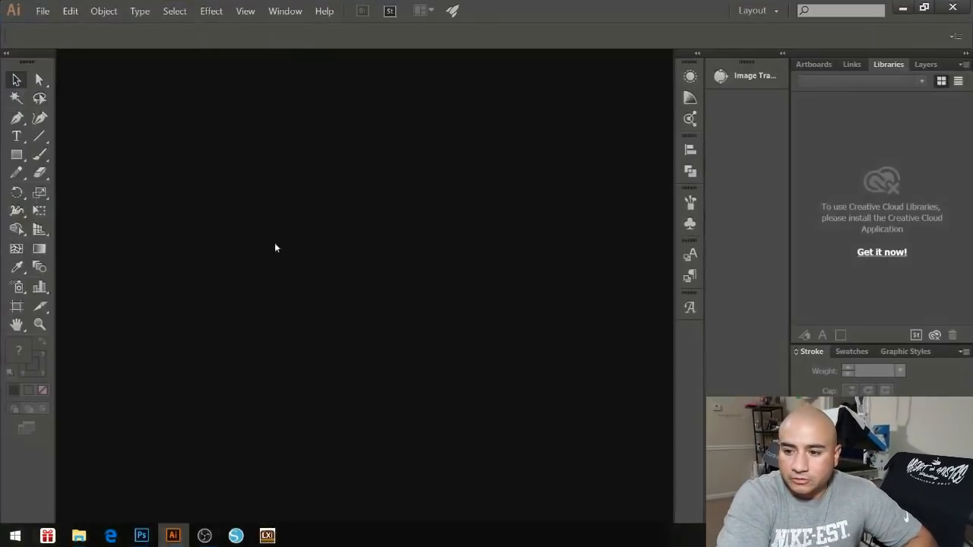
{"action": "left_click", "coordinate": [903, 9]}
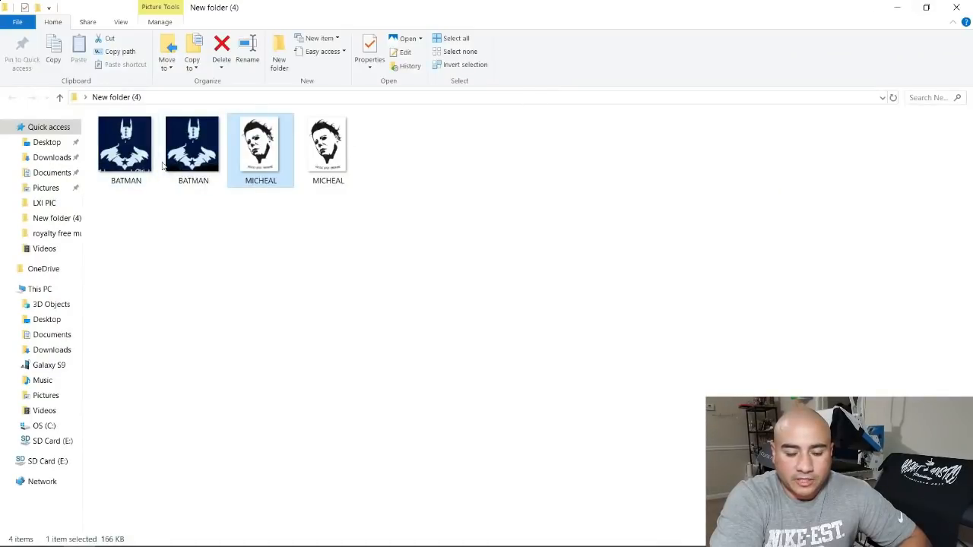
{"action": "left_click_drag", "start_coordinate": [182, 152], "coordinate": [332, 247]}
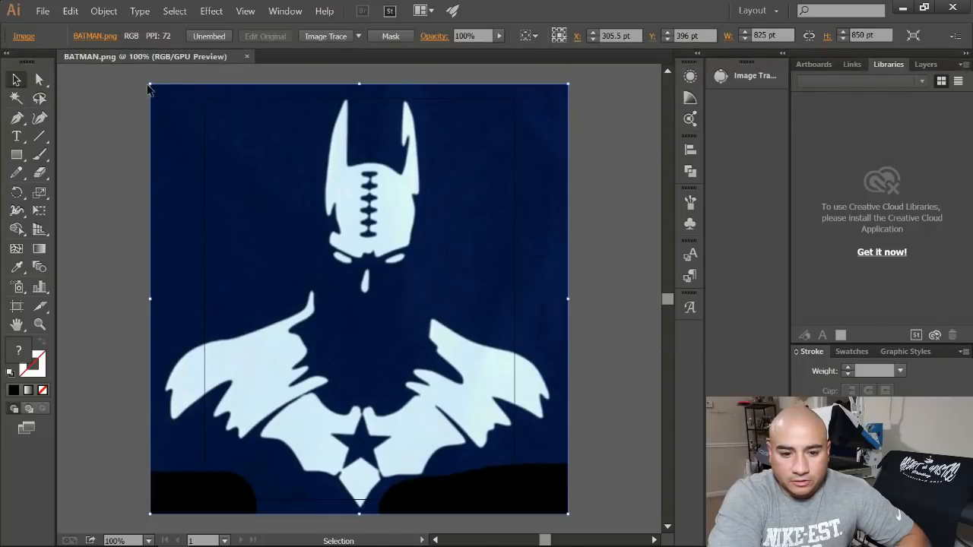
Step: Resize and reposition the Batman image to about 645 by 809 pt so that it covers the artboard
{"action": "left_click_drag", "start_coordinate": [149, 88], "coordinate": [204, 101]}
{"action": "left_click_drag", "start_coordinate": [359, 376], "coordinate": [337, 378]}
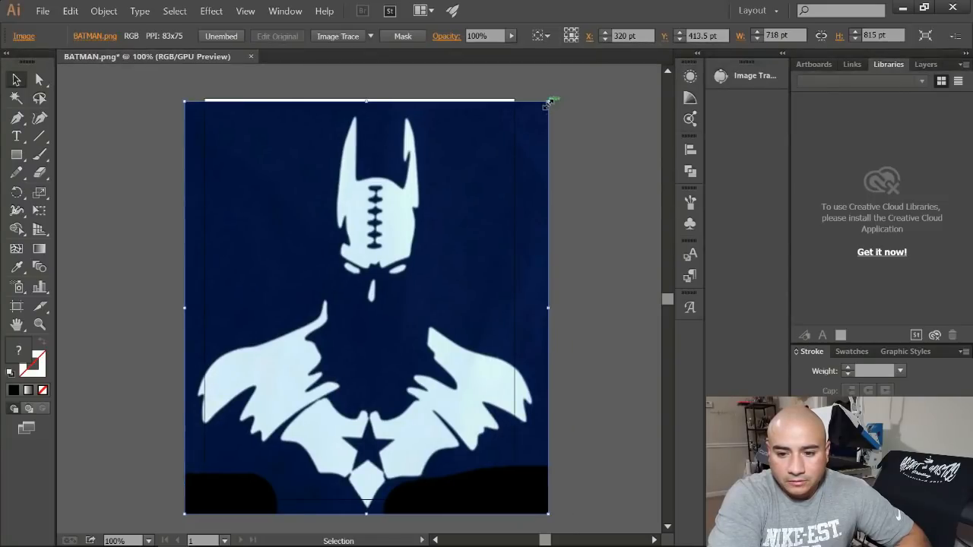
{"action": "left_click_drag", "start_coordinate": [549, 101], "coordinate": [517, 122]}
{"action": "left_click_drag", "start_coordinate": [320, 289], "coordinate": [323, 265]}
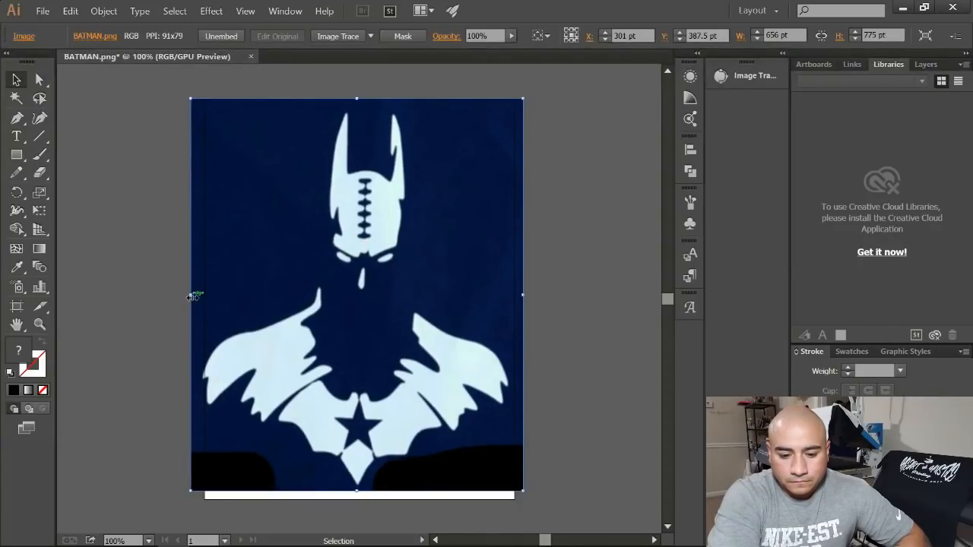
{"action": "left_click_drag", "start_coordinate": [189, 297], "coordinate": [196, 295]}
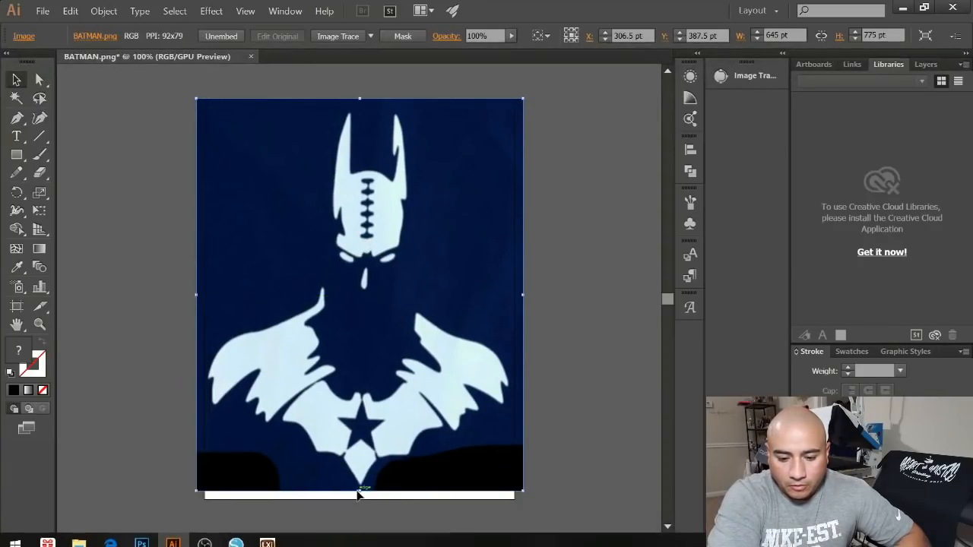
{"action": "left_click_drag", "start_coordinate": [360, 494], "coordinate": [360, 499]}
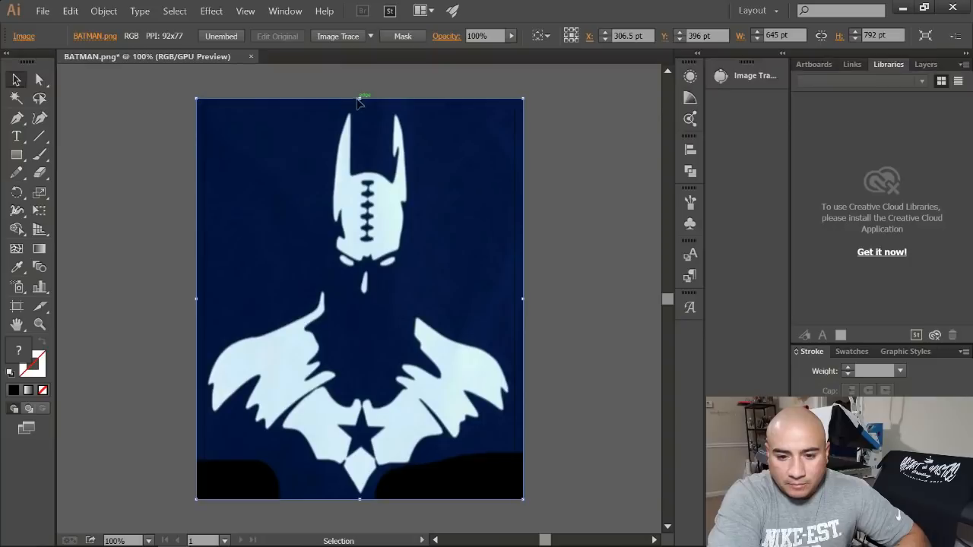
{"action": "left_click_drag", "start_coordinate": [362, 99], "coordinate": [360, 92]}
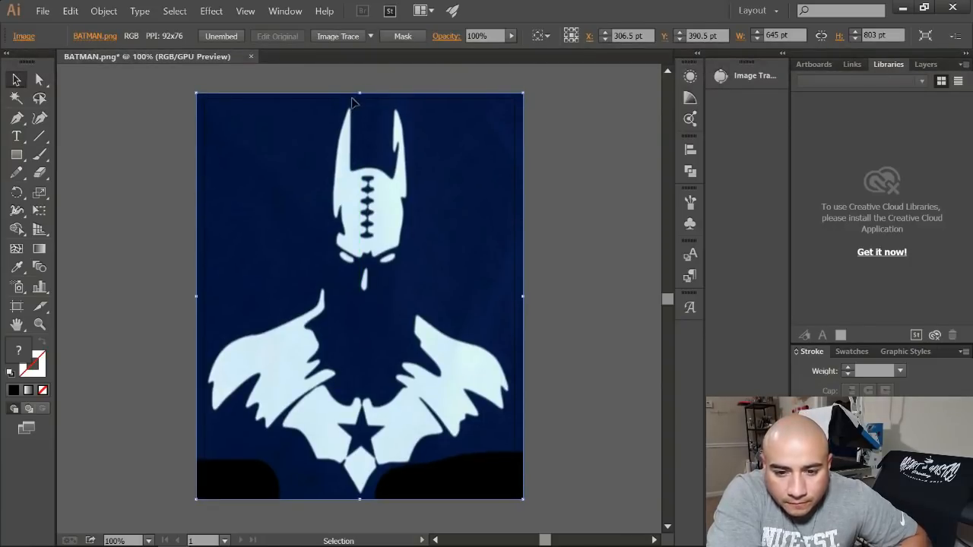
{"action": "left_click_drag", "start_coordinate": [362, 95], "coordinate": [361, 90]}
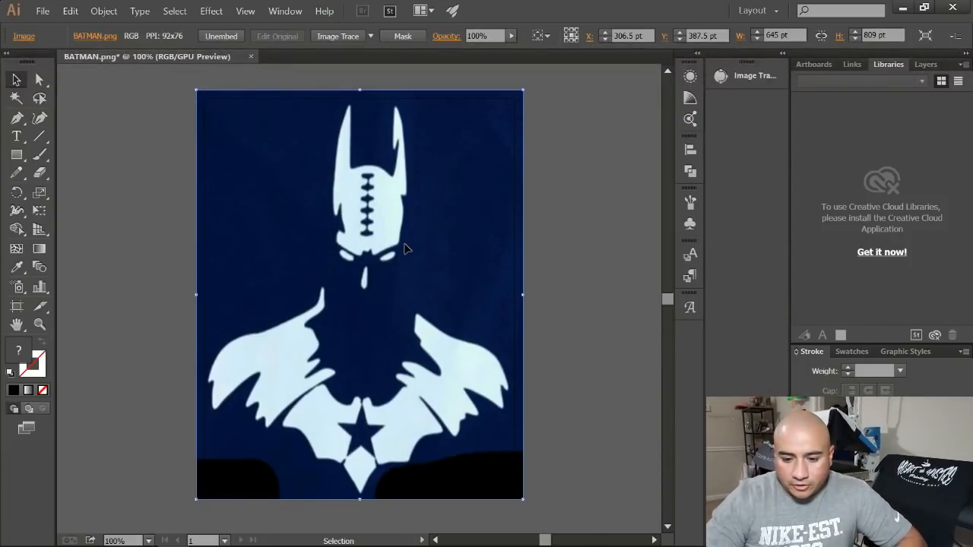
Step: Nudge the Batman image 1 pt to the right and deselect it
{"action": "key", "text": "Right"}
{"action": "key", "text": "Right"}
{"action": "key", "text": "Left"}
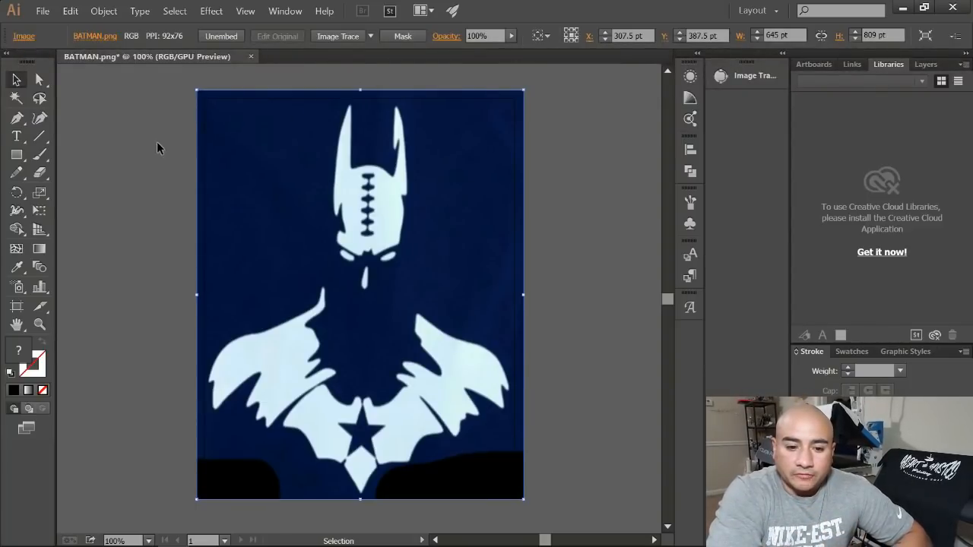
{"action": "left_click", "coordinate": [141, 127]}
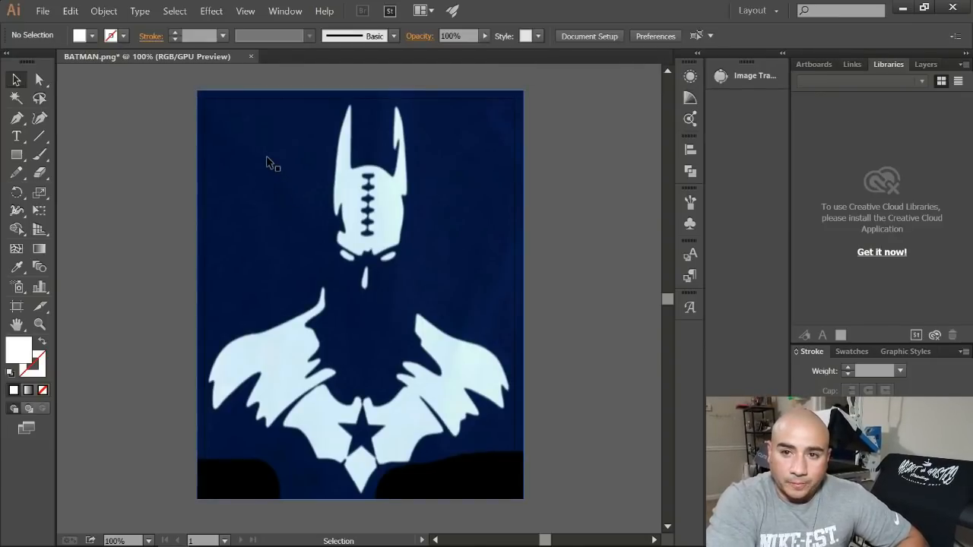
Step: Convert the Batman image to a black-and-white tracing using Image Trace with the default preset
{"action": "left_click", "coordinate": [267, 163]}
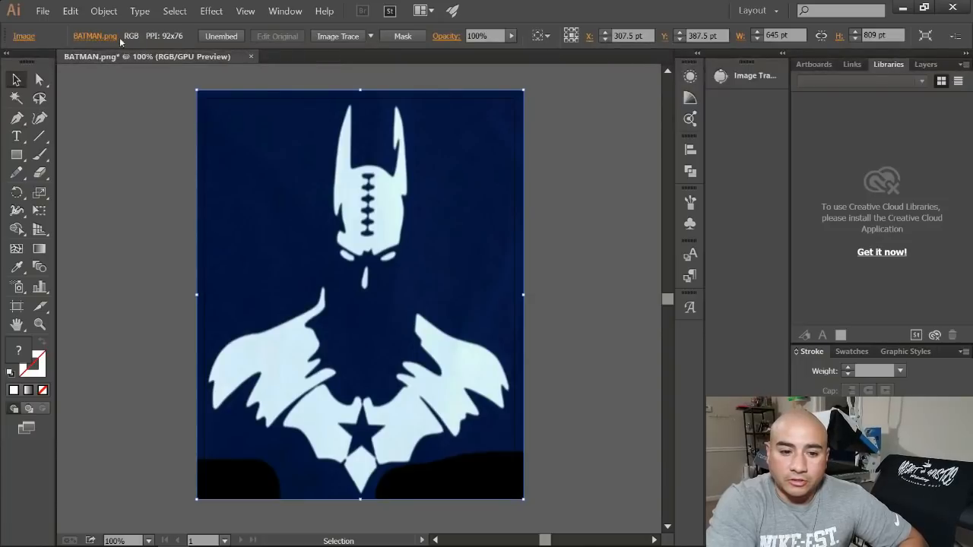
{"action": "left_click", "coordinate": [335, 36]}
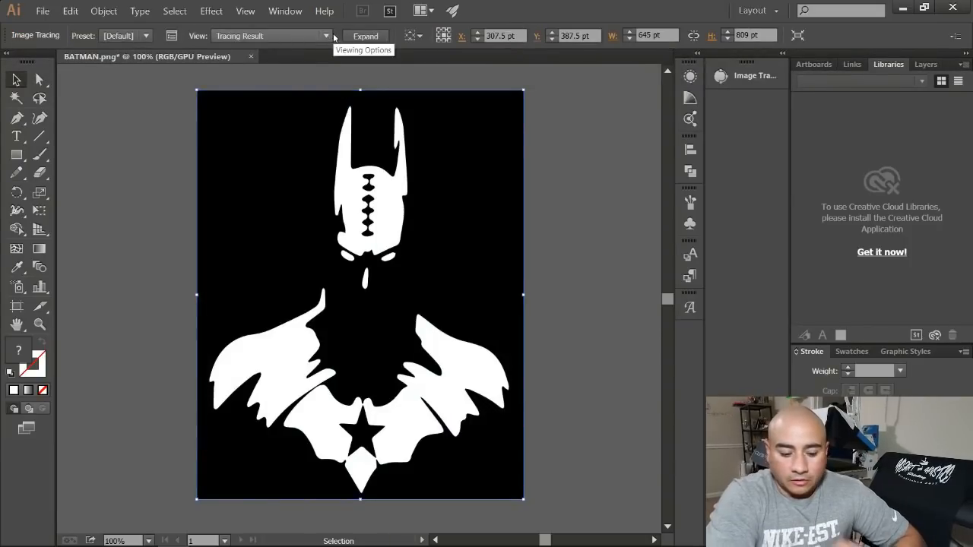
{"action": "key", "text": "ctrl+z"}
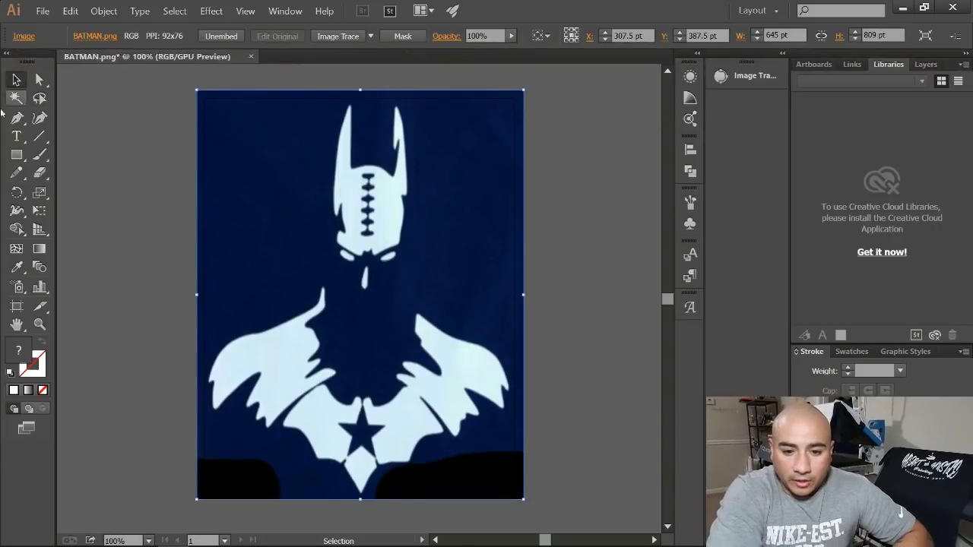
{"action": "left_click", "coordinate": [337, 36]}
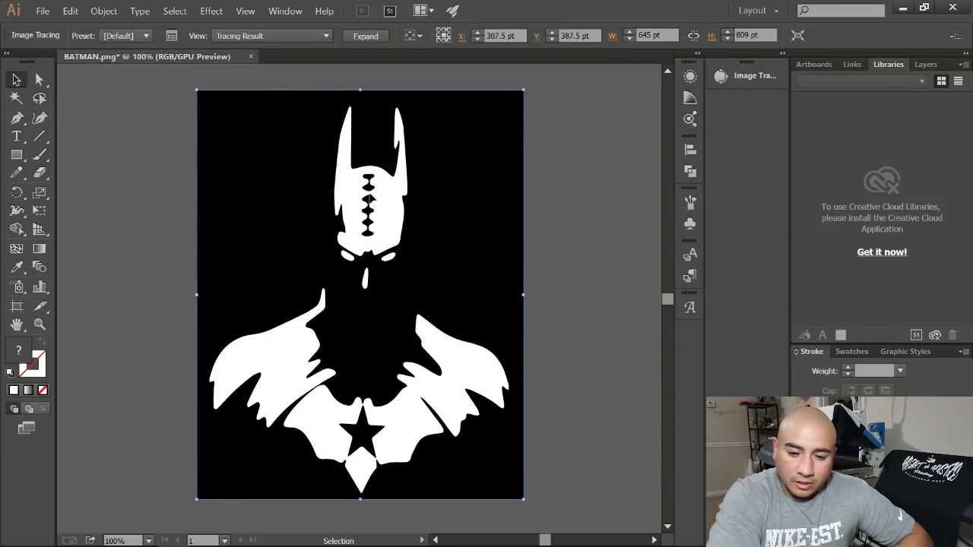
Step: Open the tracing options for the Batman image and raise the threshold to 148
{"action": "left_click", "coordinate": [172, 37]}
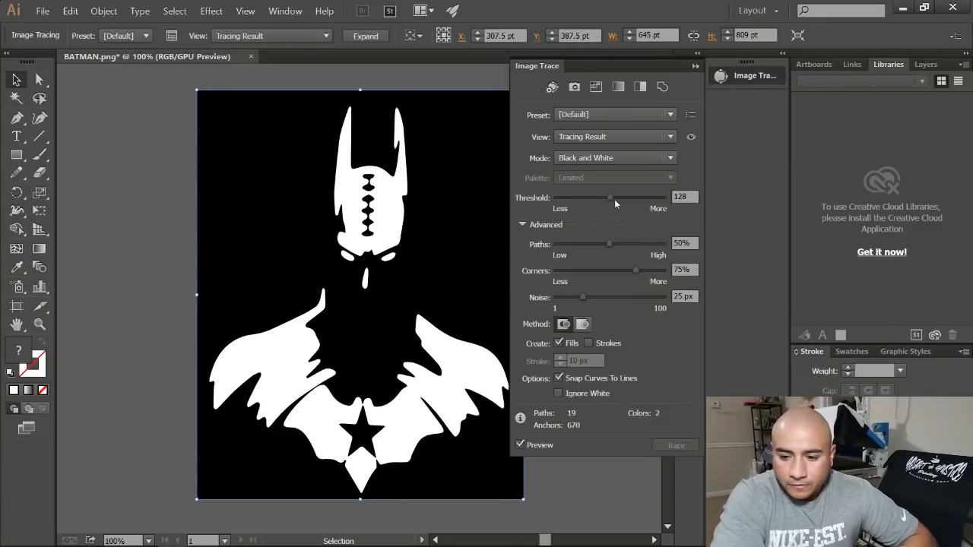
{"action": "left_click_drag", "start_coordinate": [615, 200], "coordinate": [619, 195]}
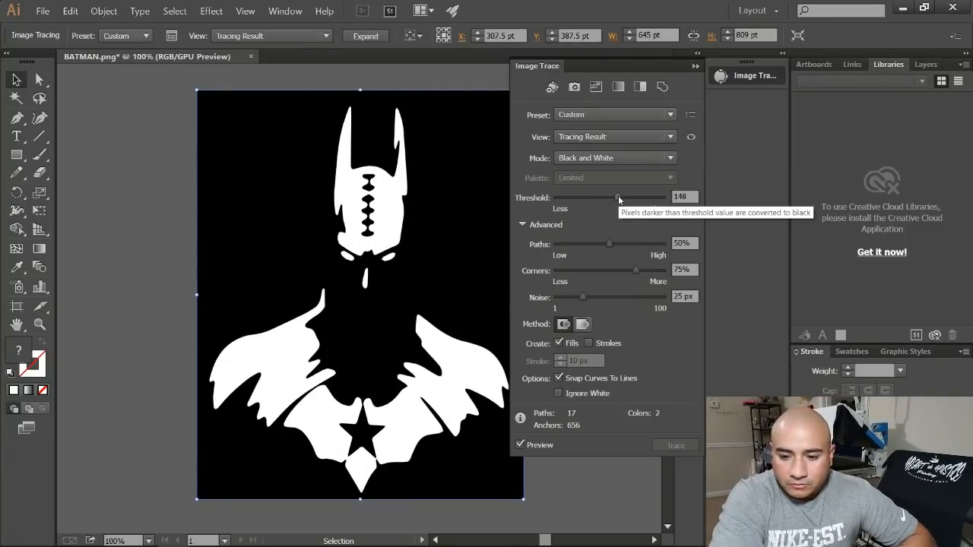
Step: Raise the tracing threshold to 207, and test path fitting at 98% before setting it back to 50%
{"action": "left_click", "coordinate": [624, 197]}
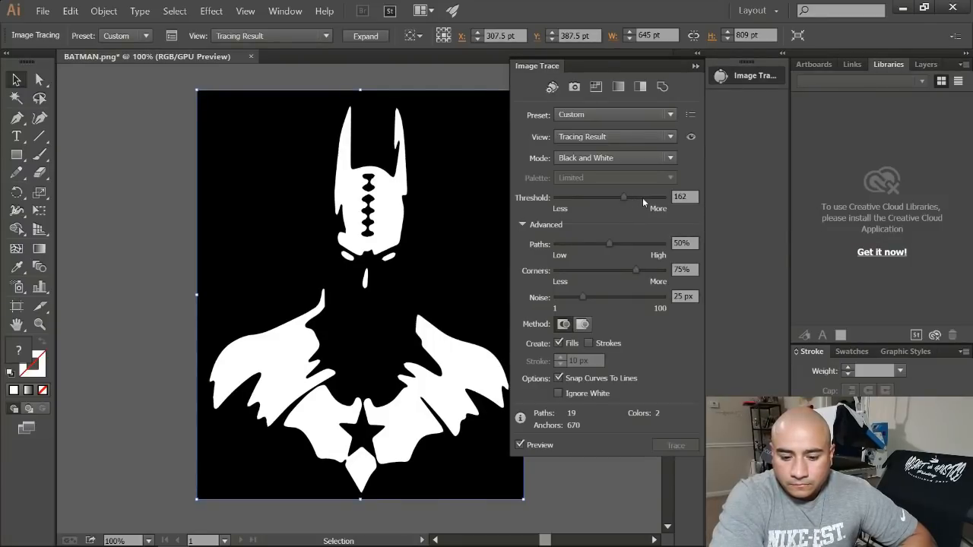
{"action": "left_click", "coordinate": [643, 197]}
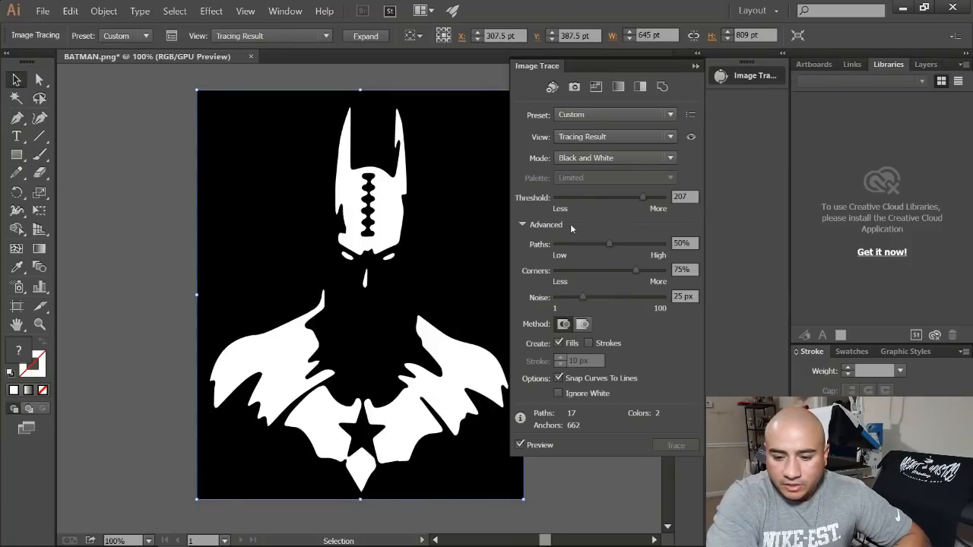
{"action": "left_click", "coordinate": [661, 245]}
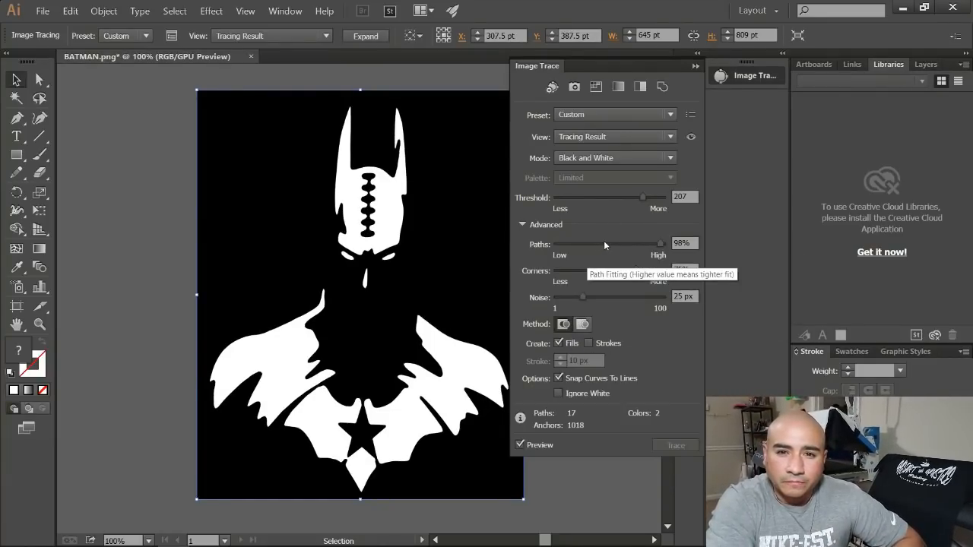
{"action": "left_click", "coordinate": [608, 245]}
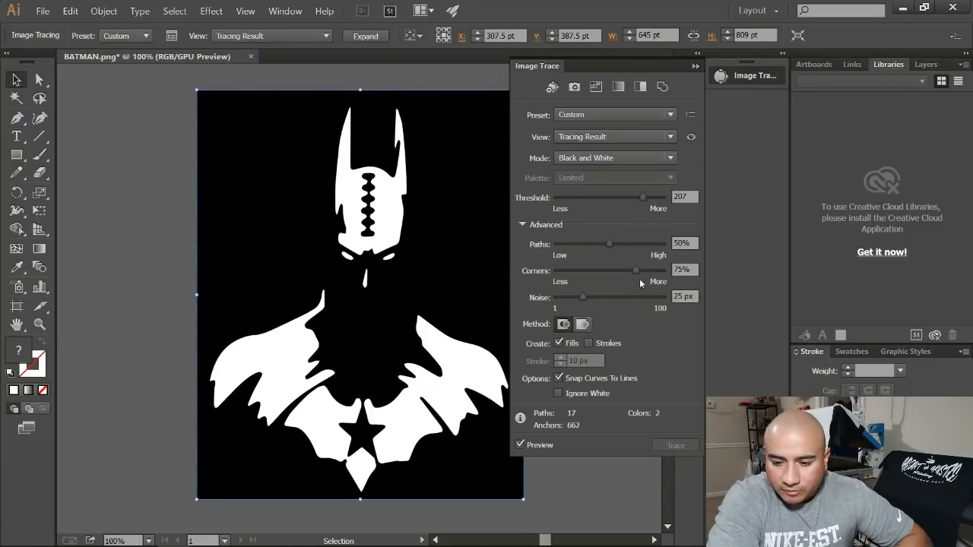
Step: Test the tracing's corner setting at 96% and 0%, and settle on 86%
{"action": "left_click_drag", "start_coordinate": [636, 271], "coordinate": [659, 273]}
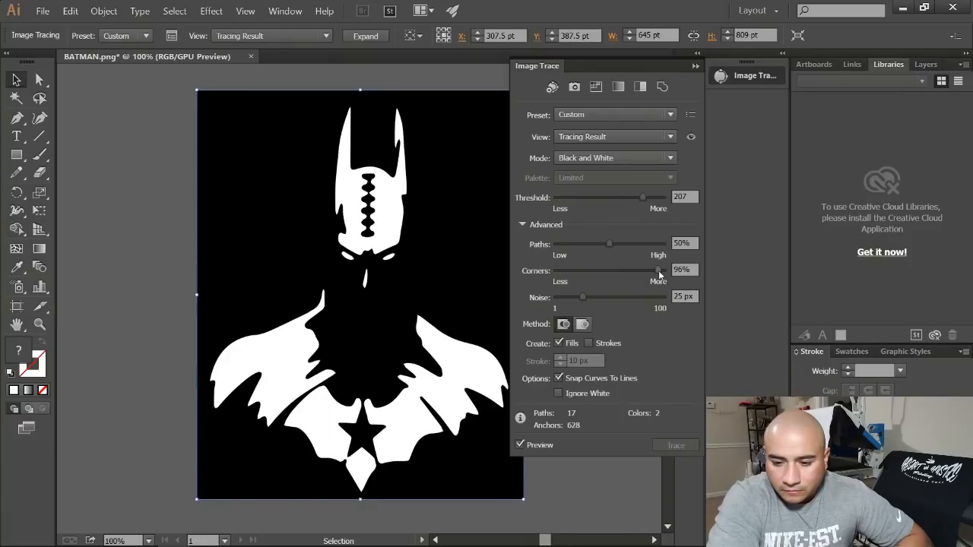
{"action": "left_click", "coordinate": [558, 271]}
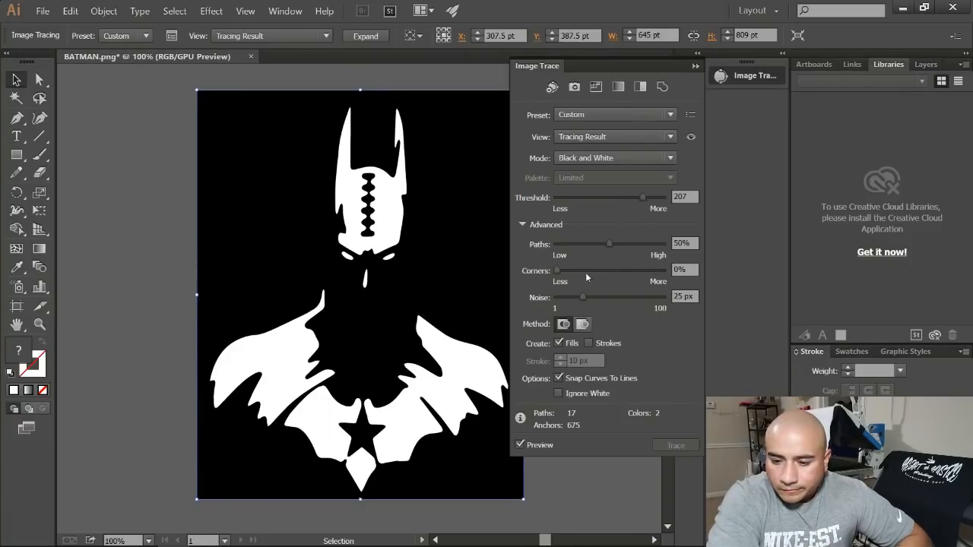
{"action": "left_click", "coordinate": [644, 270]}
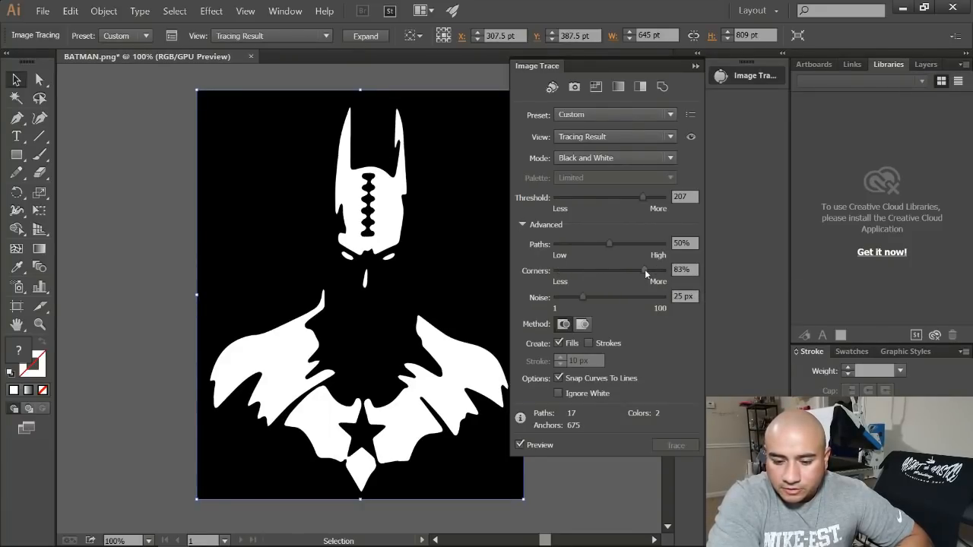
{"action": "left_click", "coordinate": [648, 270]}
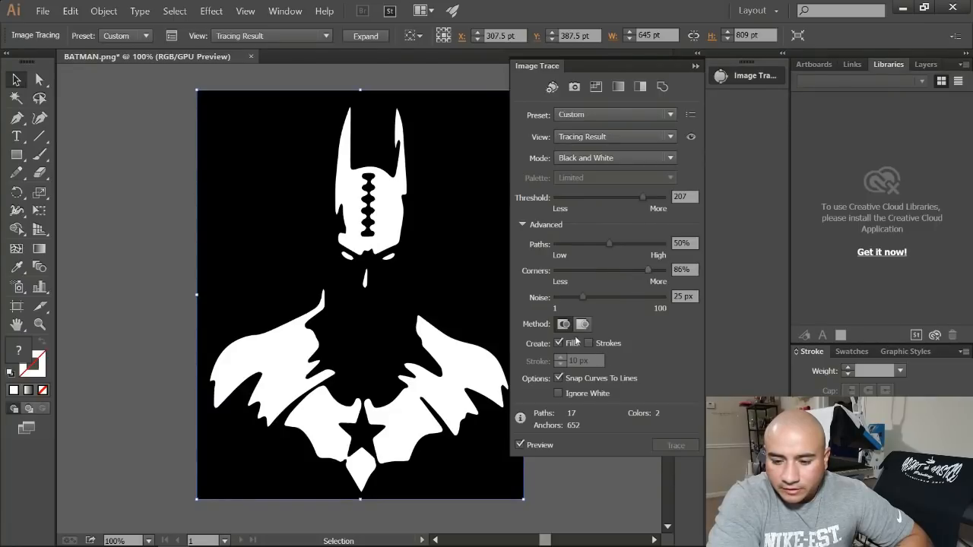
Step: Test the tracing's noise at 96 px, set it back to 25 px, and close the tracing options
{"action": "left_click", "coordinate": [659, 298]}
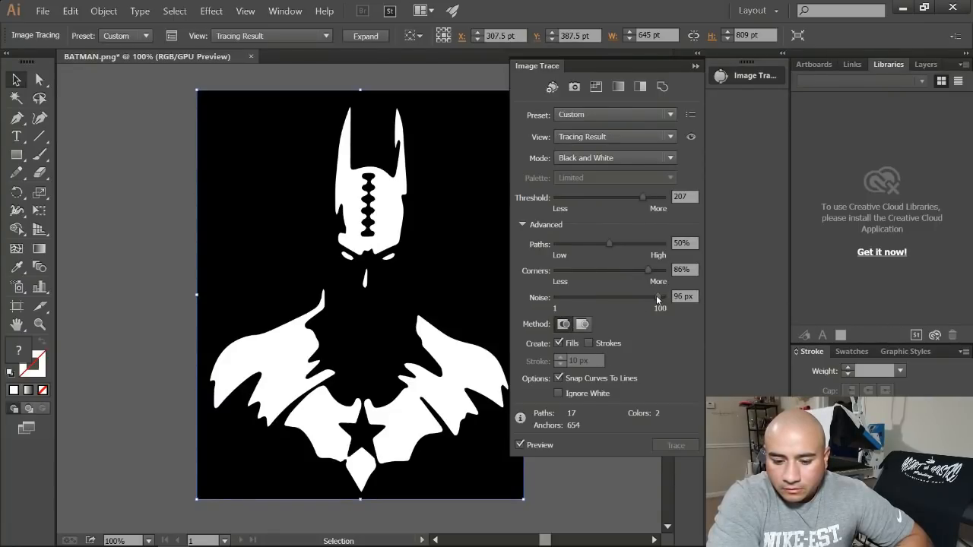
{"action": "left_click_drag", "start_coordinate": [658, 298], "coordinate": [584, 299]}
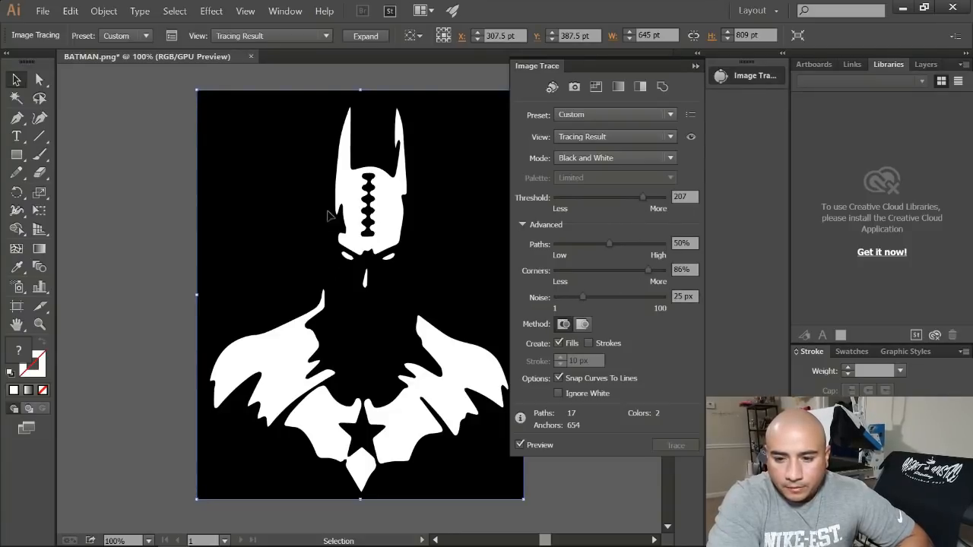
{"action": "left_click", "coordinate": [695, 67]}
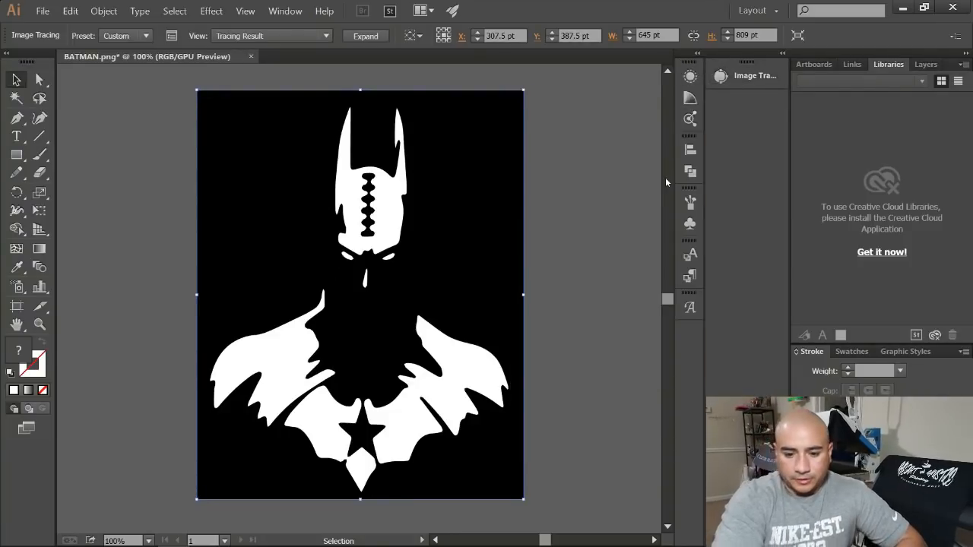
Step: View the original BATMAN.jpg from New folder (4) to compare it with the tracing, and return to Illustrator
{"action": "mouse_move", "coordinate": [15, 546]}
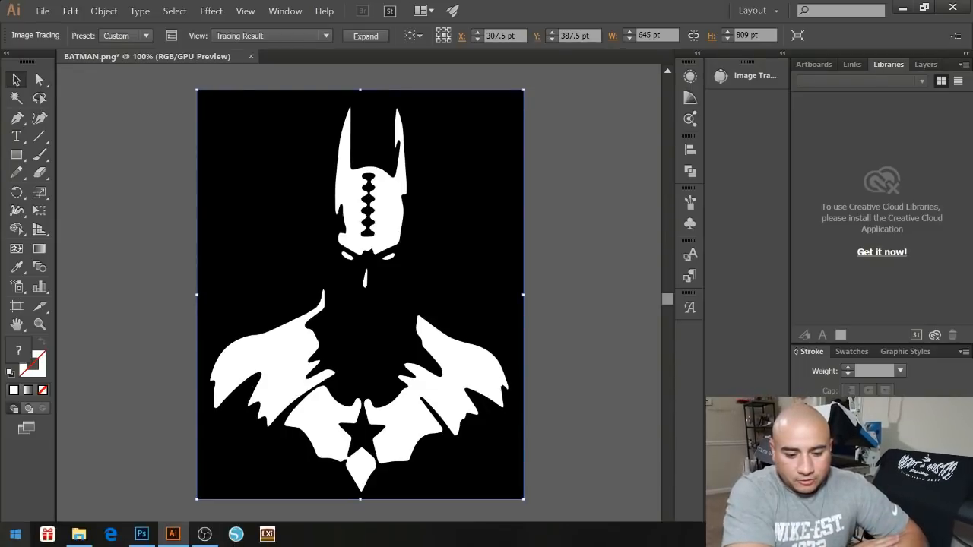
{"action": "left_click", "coordinate": [78, 533]}
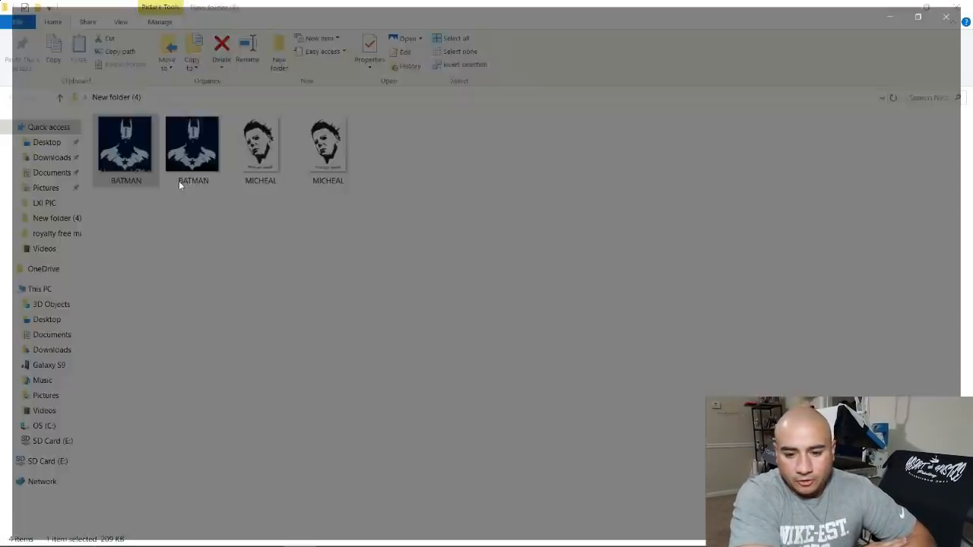
{"action": "double_click", "coordinate": [180, 181]}
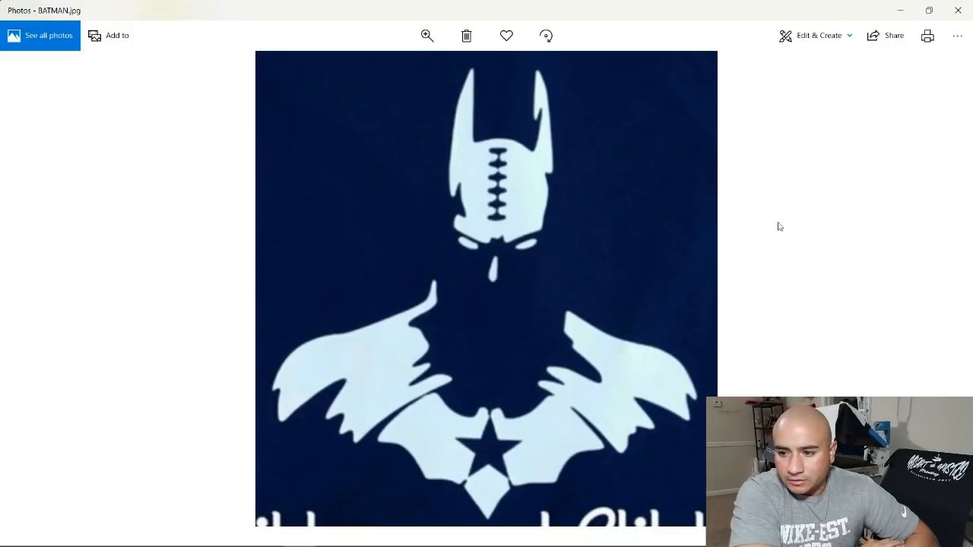
{"action": "left_click", "coordinate": [958, 11]}
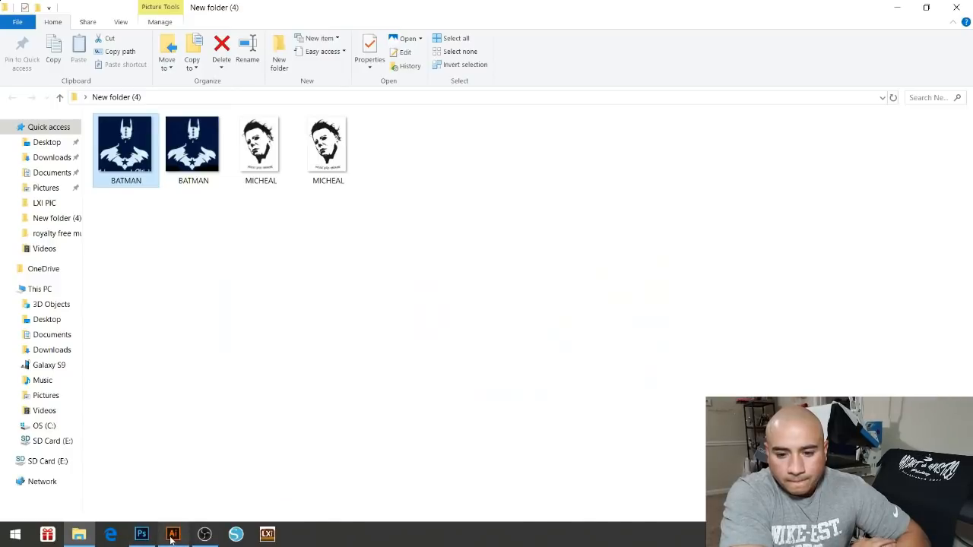
{"action": "left_click", "coordinate": [173, 539]}
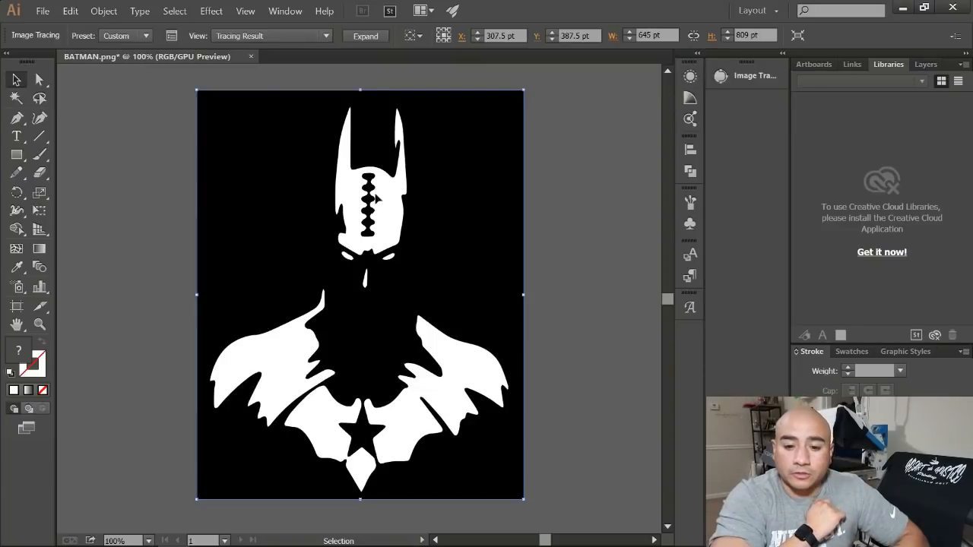
Step: Expand the Batman tracing into vector paths and save it as an SVG file named BATMAN in New folder (4), keeping the SVG 1.1 profile
{"action": "left_click", "coordinate": [366, 37]}
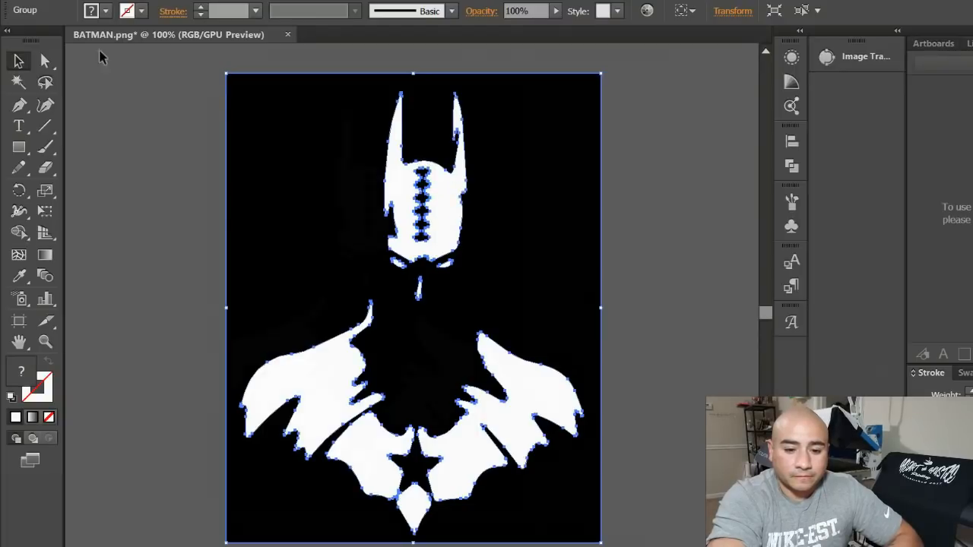
{"action": "left_click", "coordinate": [42, 11]}
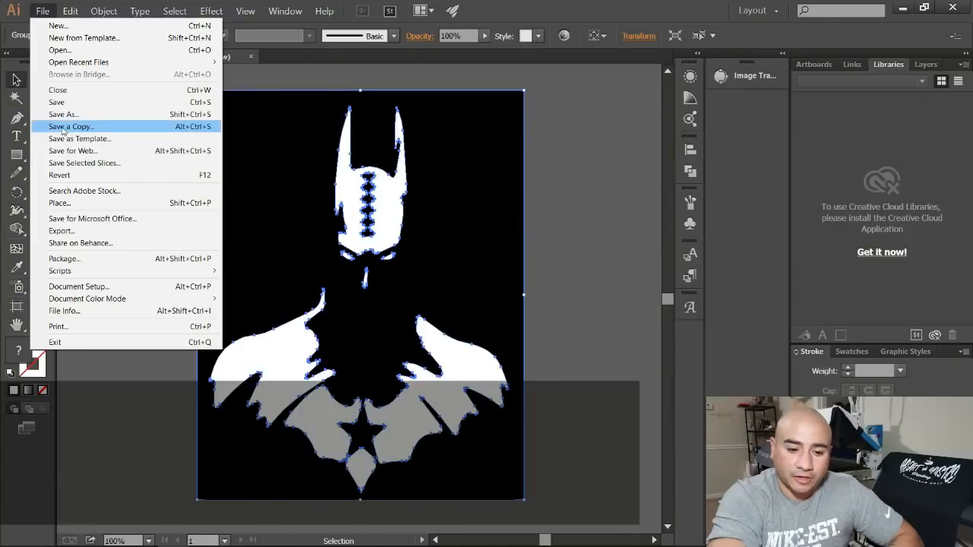
{"action": "left_click", "coordinate": [62, 114]}
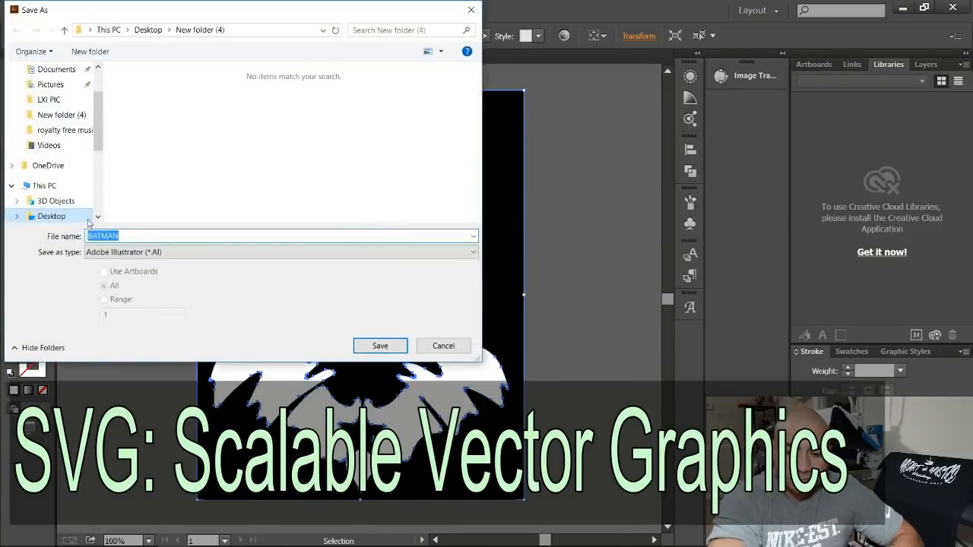
{"action": "left_click", "coordinate": [194, 254]}
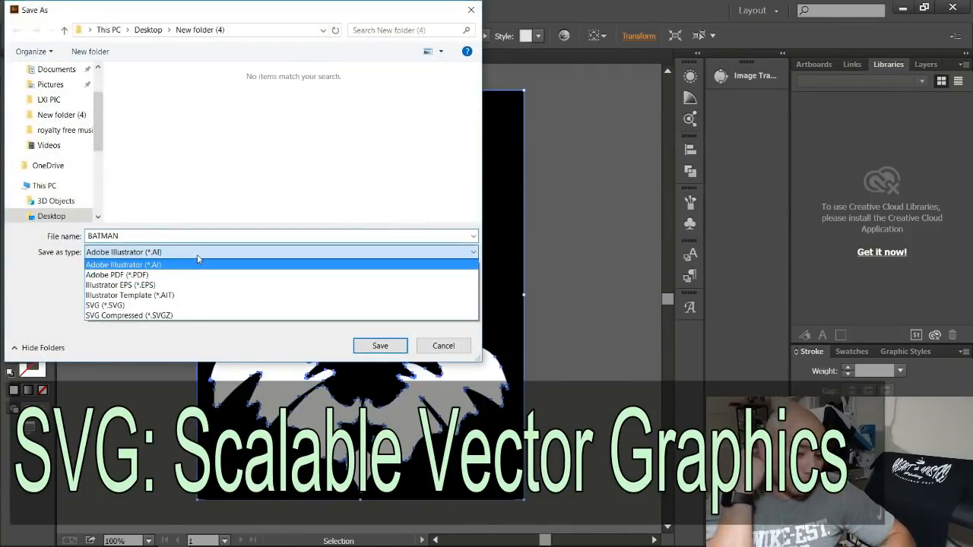
{"action": "left_click", "coordinate": [123, 307]}
{"action": "left_click", "coordinate": [373, 349]}
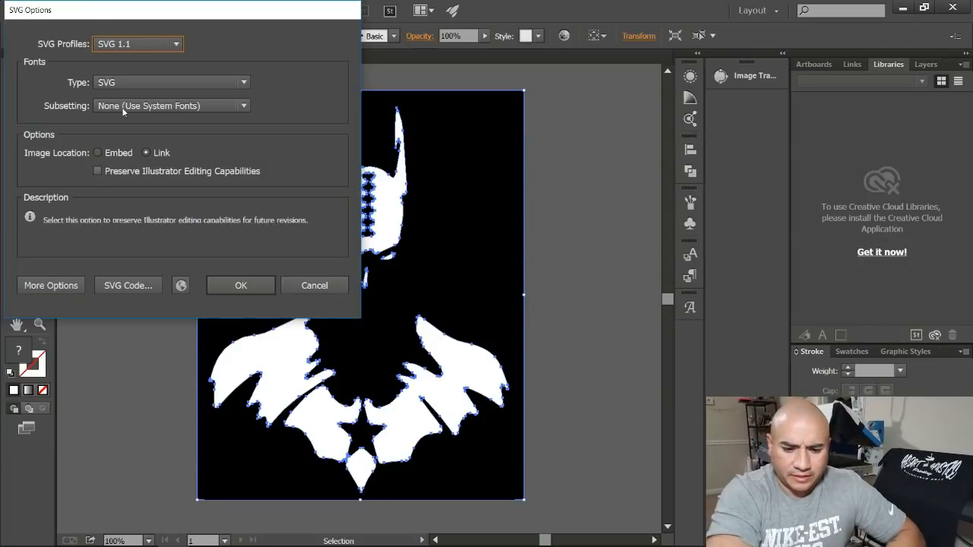
{"action": "left_click", "coordinate": [238, 289]}
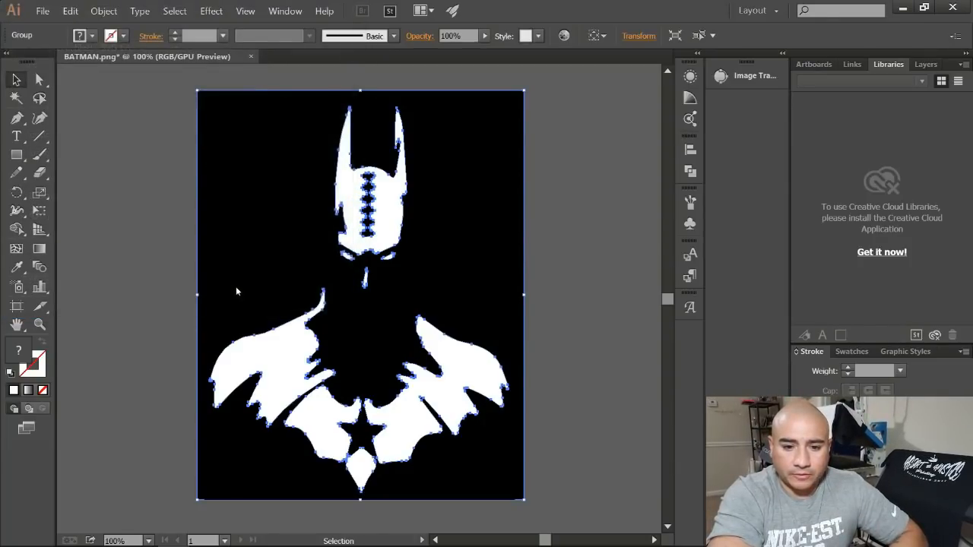
Step: Close the Batman document and select the saved BATMAN SVG file in New folder (4) in File Explorer
{"action": "left_click", "coordinate": [251, 57]}
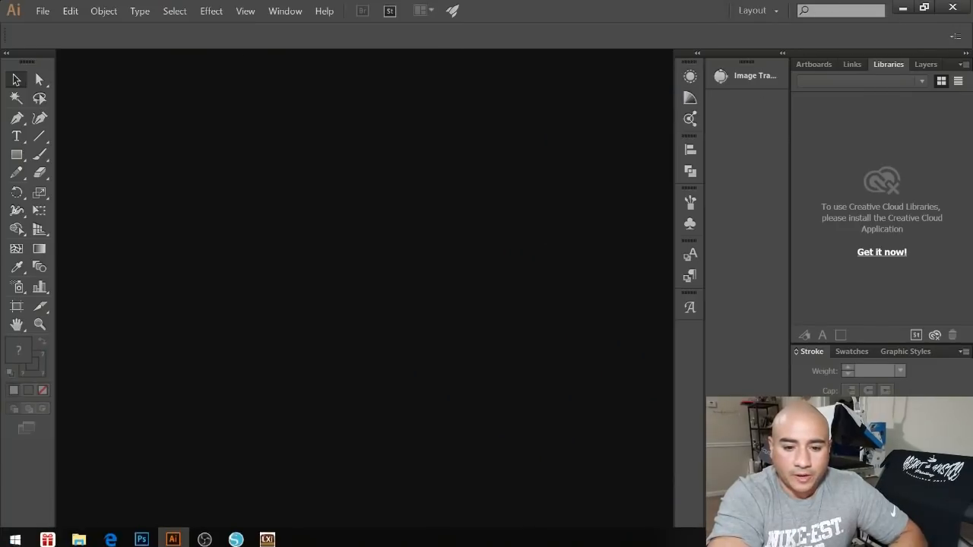
{"action": "left_click", "coordinate": [79, 536]}
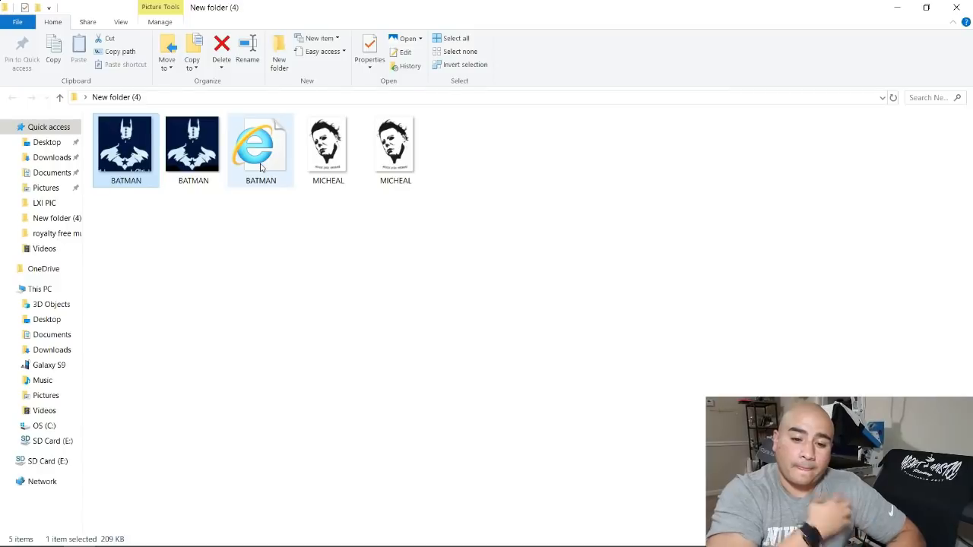
{"action": "left_click", "coordinate": [261, 167]}
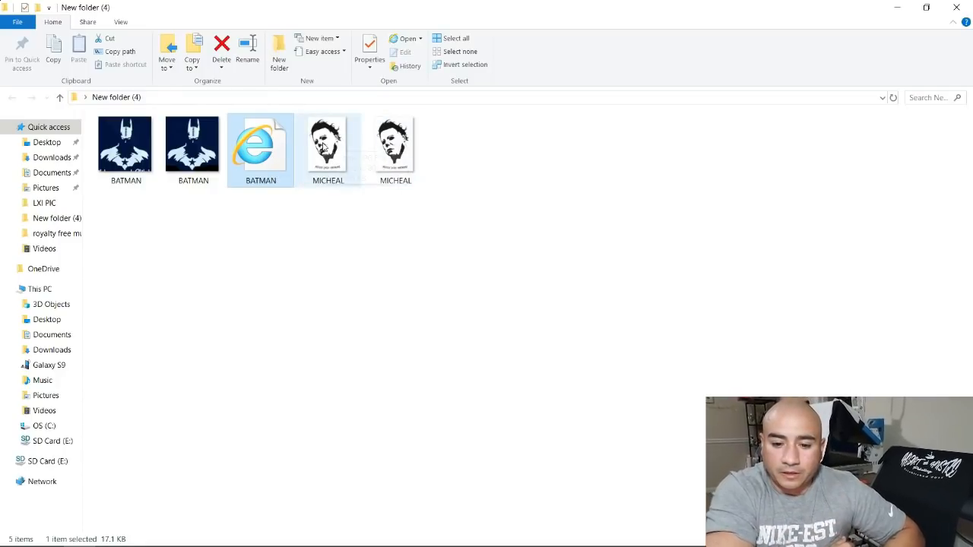
Step: Open MICHEAL.png from New folder (4) in Illustrator and move the image so its upper edge meets the artboard's upper edge
{"action": "left_click", "coordinate": [392, 155]}
{"action": "left_click_drag", "start_coordinate": [392, 154], "coordinate": [380, 270]}
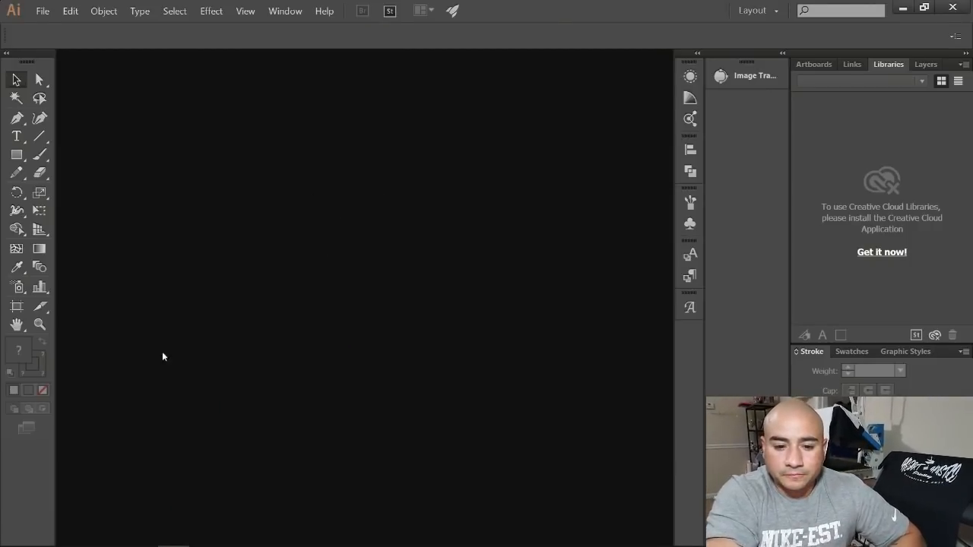
{"action": "left_click_drag", "start_coordinate": [317, 115], "coordinate": [334, 207]}
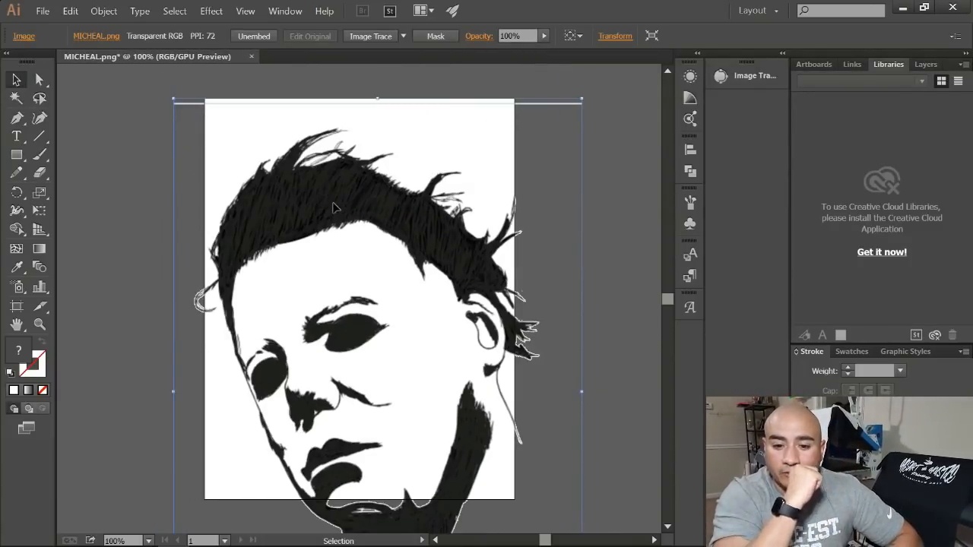
Step: Shrink the MICHEAL image from its upper-left corner and move it near the artboard's upper-left corner
{"action": "left_click_drag", "start_coordinate": [311, 159], "coordinate": [314, 151]}
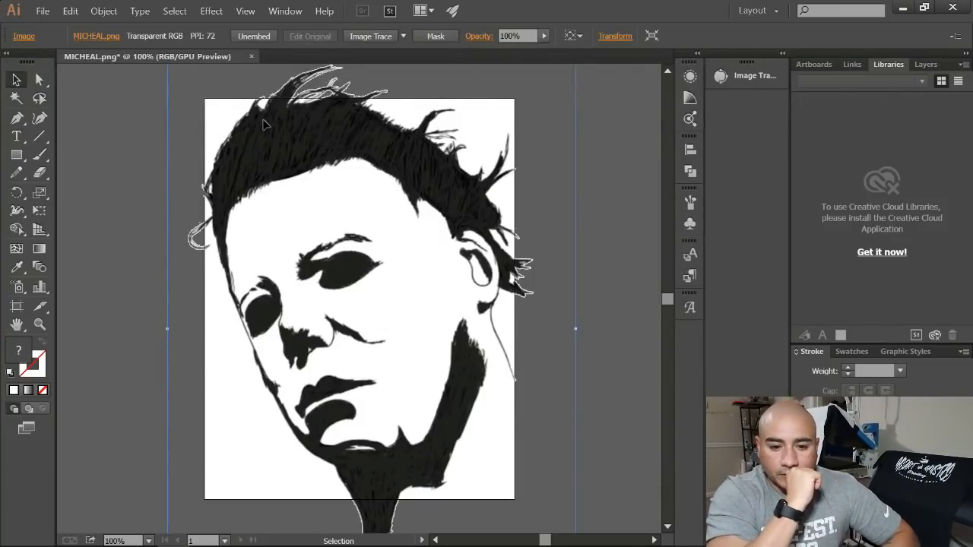
{"action": "left_click_drag", "start_coordinate": [242, 135], "coordinate": [276, 179]}
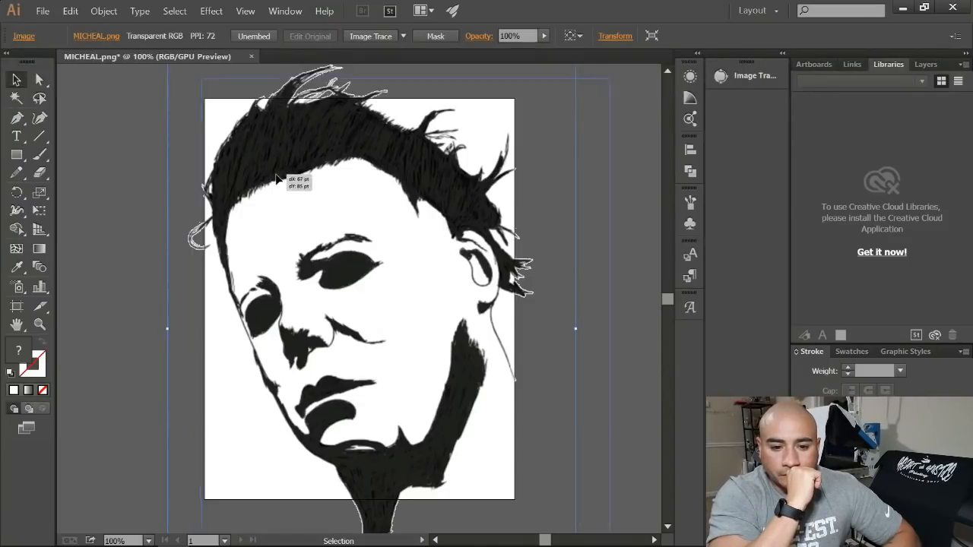
{"action": "left_click_drag", "start_coordinate": [202, 80], "coordinate": [360, 240]}
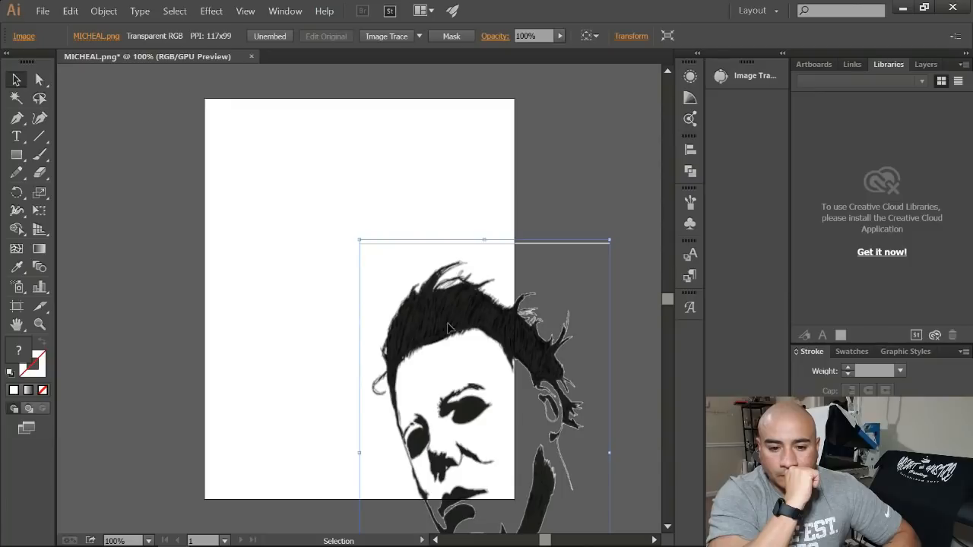
{"action": "left_click_drag", "start_coordinate": [451, 334], "coordinate": [305, 198]}
Step: Shrink the MICHEAL image to about the artboard's height, align it with the upper-left corner, and stretch its width to the artboard's right edge
{"action": "left_click", "coordinate": [211, 101]}
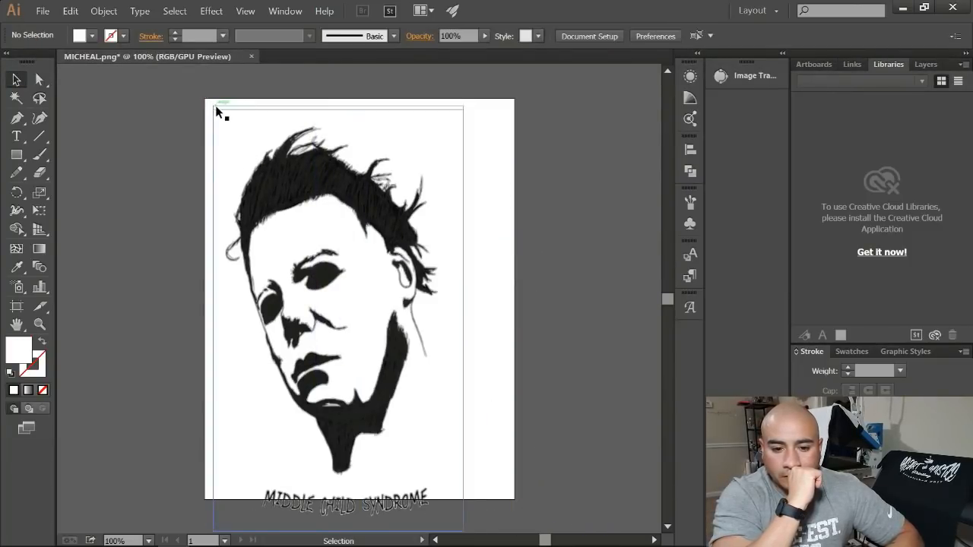
{"action": "left_click", "coordinate": [213, 107]}
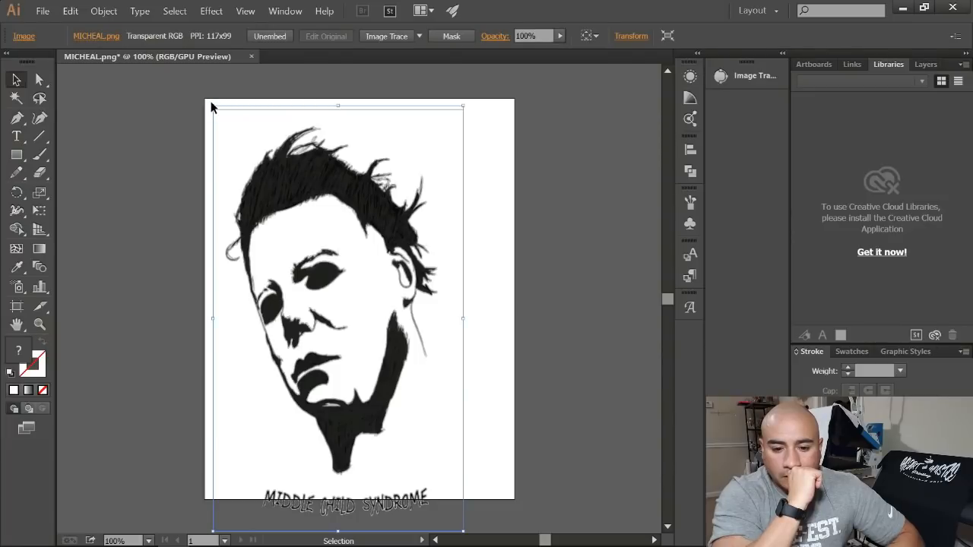
{"action": "left_click_drag", "start_coordinate": [213, 107], "coordinate": [236, 128]}
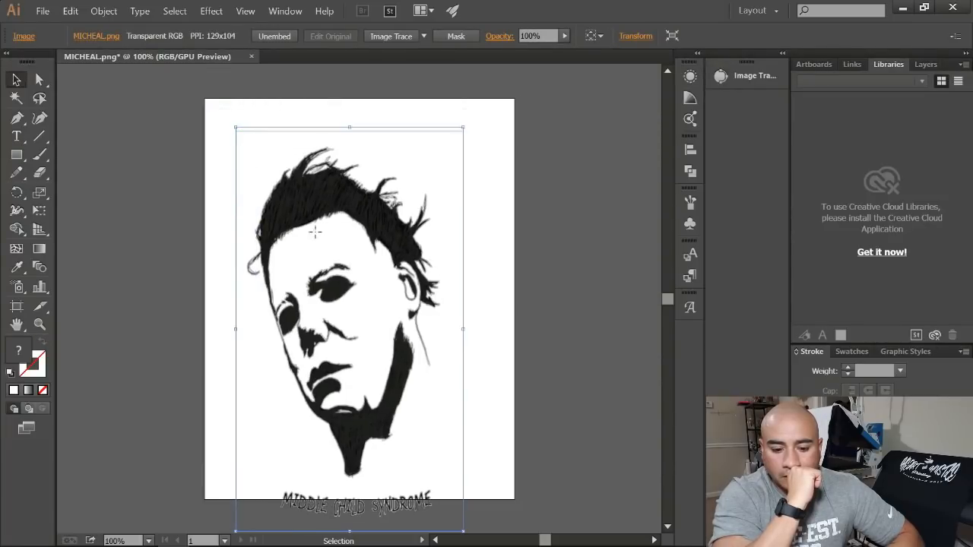
{"action": "left_click_drag", "start_coordinate": [315, 232], "coordinate": [290, 222]}
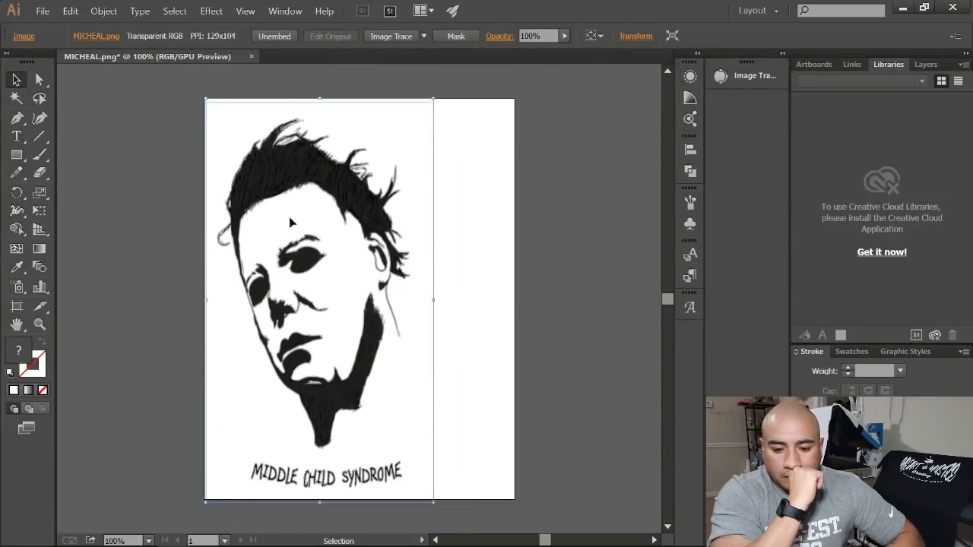
{"action": "left_click_drag", "start_coordinate": [435, 301], "coordinate": [513, 301]}
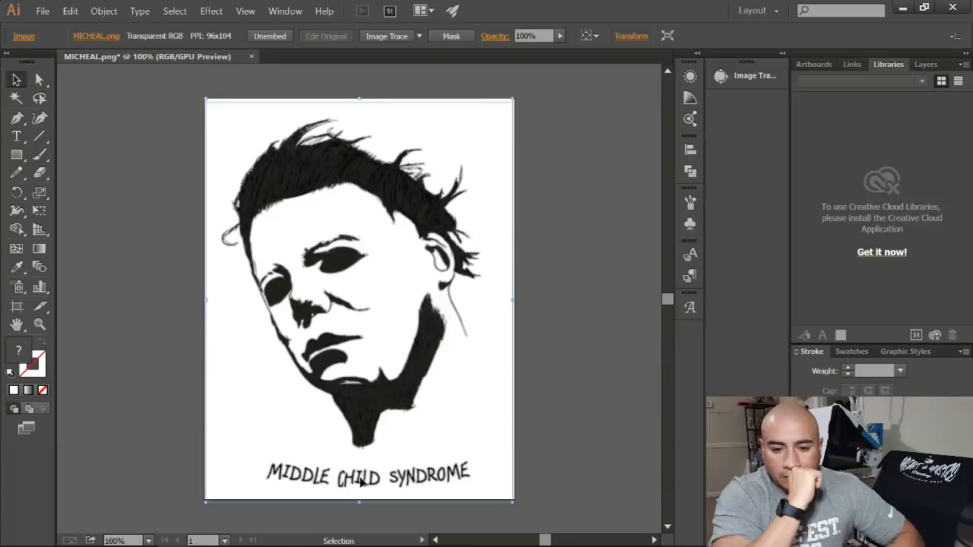
Step: Stretch the MICHEAL image slightly past the artboard's upper, lower and right edges
{"action": "left_click_drag", "start_coordinate": [361, 99], "coordinate": [361, 82]}
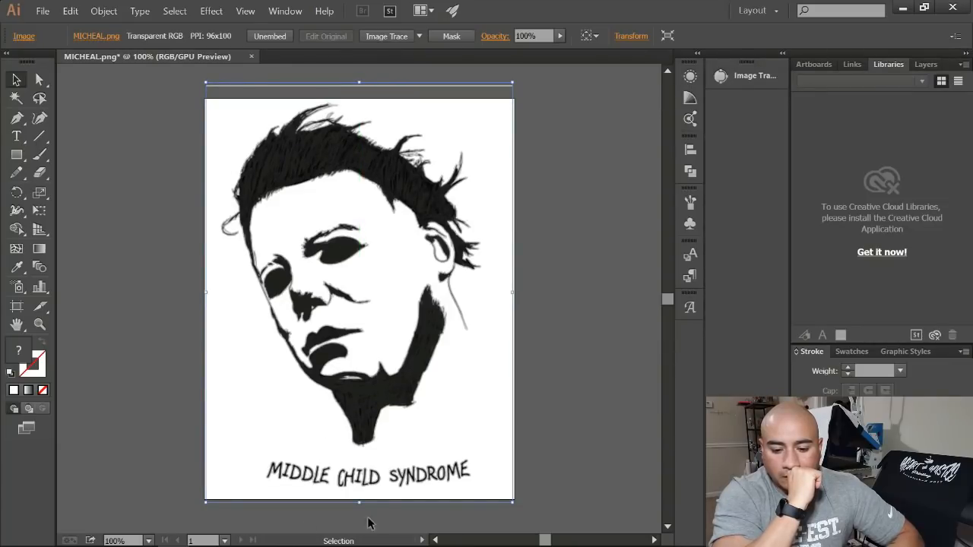
{"action": "left_click_drag", "start_coordinate": [361, 502], "coordinate": [361, 508]}
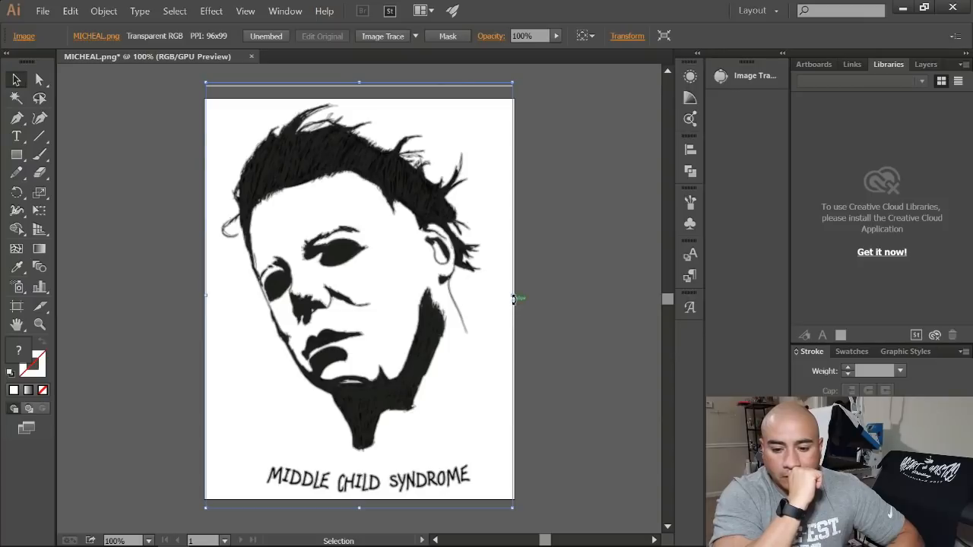
{"action": "left_click_drag", "start_coordinate": [514, 297], "coordinate": [535, 295]}
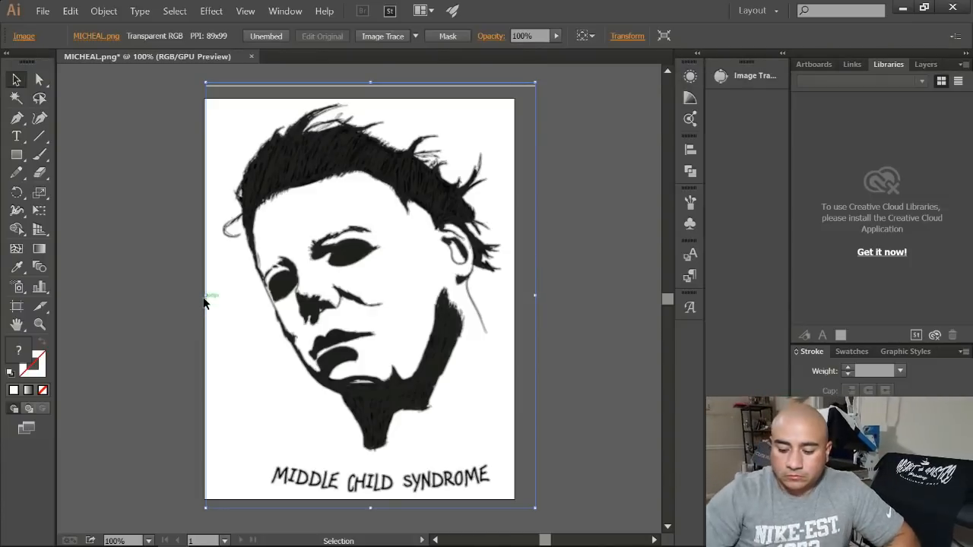
Step: Nudge the MICHEAL image left until it slightly overhangs the artboard's left edge, keeping it selected
{"action": "key", "text": "Left"}
{"action": "key", "text": "Left"}
{"action": "key", "text": "Left"}
{"action": "key", "text": "Left"}
{"action": "key", "text": "Left"}
{"action": "key", "text": "Left"}
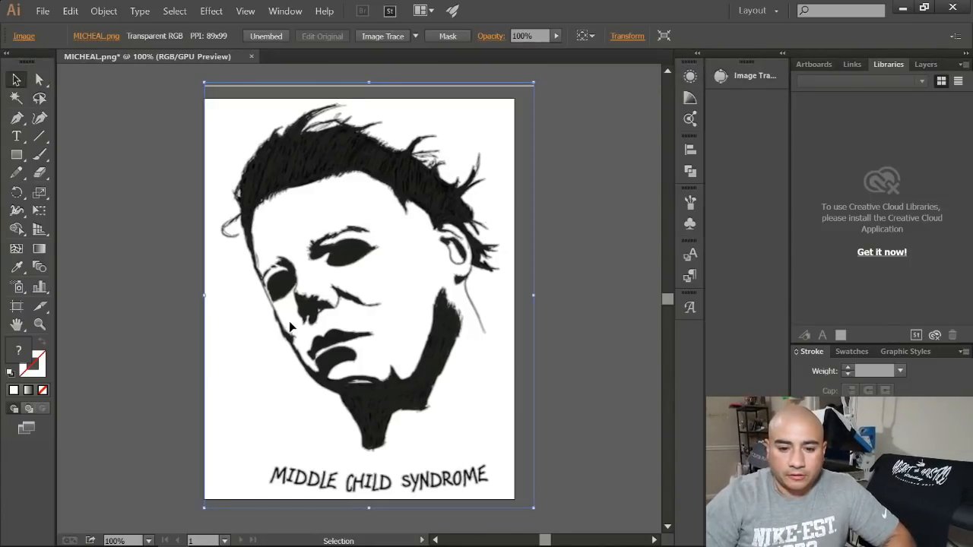
{"action": "left_click", "coordinate": [156, 181]}
{"action": "left_click", "coordinate": [280, 173]}
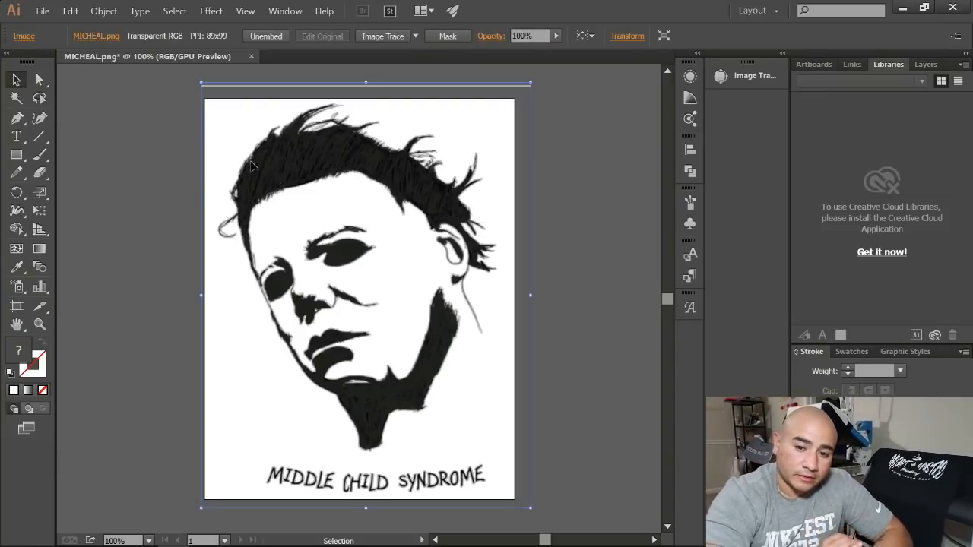
Step: Trace the MICHEAL image in black and white with a threshold of 152
{"action": "left_click", "coordinate": [383, 36]}
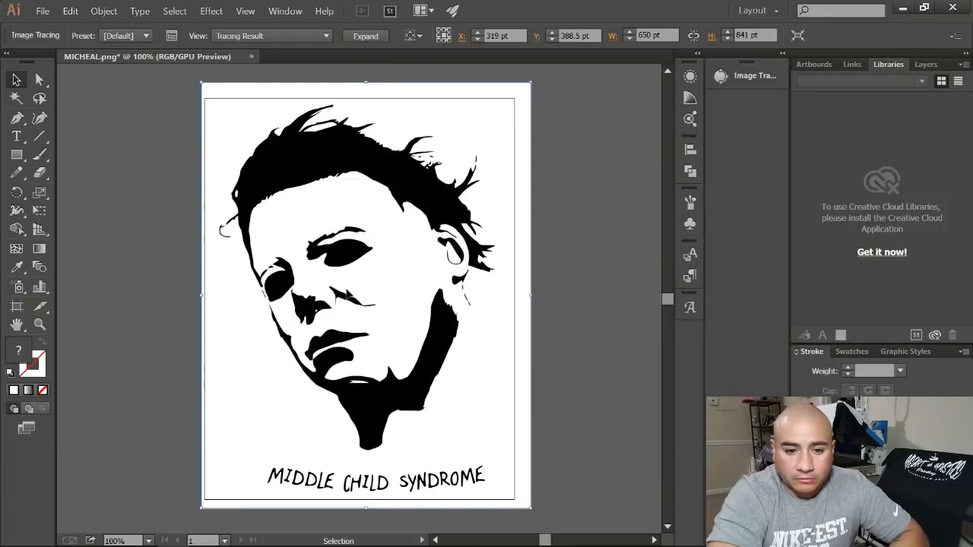
{"action": "left_click", "coordinate": [174, 36]}
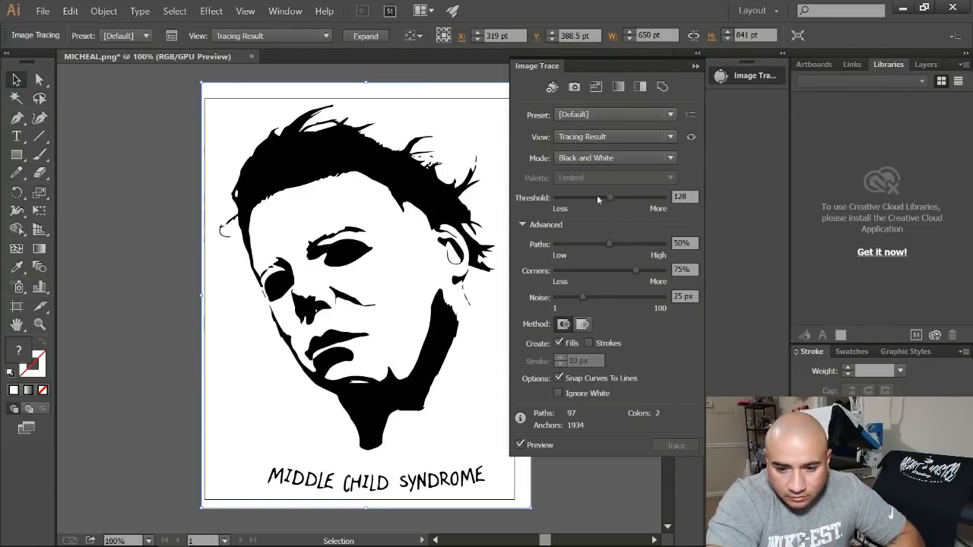
{"action": "left_click", "coordinate": [627, 198]}
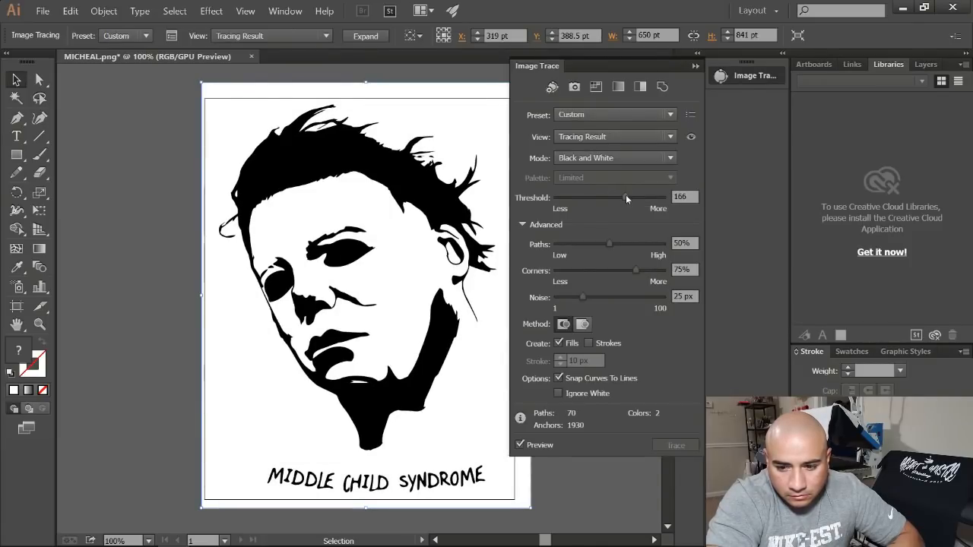
{"action": "left_click", "coordinate": [619, 196]}
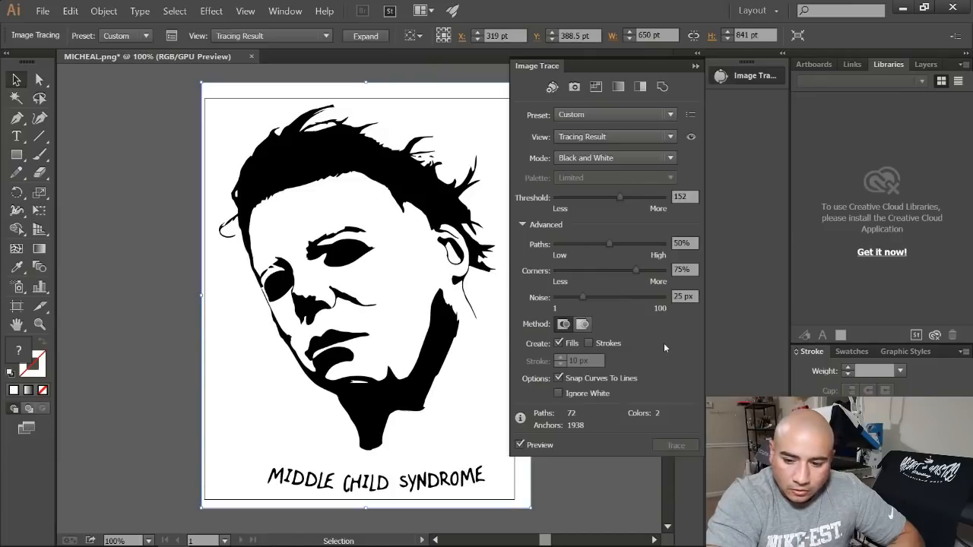
{"action": "left_click", "coordinate": [696, 68]}
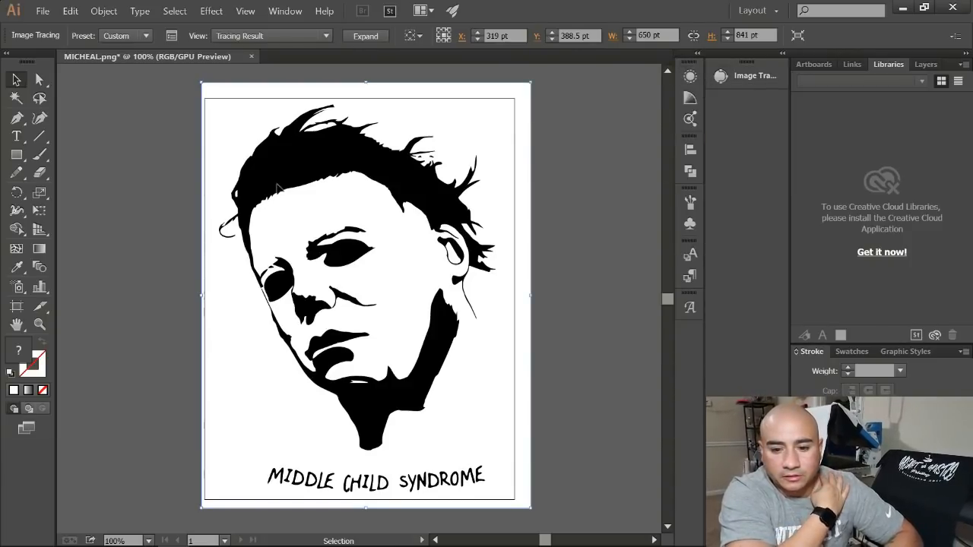
Step: Turn on Ignore White for the MICHEAL tracing and expand it into editable paths
{"action": "left_click", "coordinate": [171, 36]}
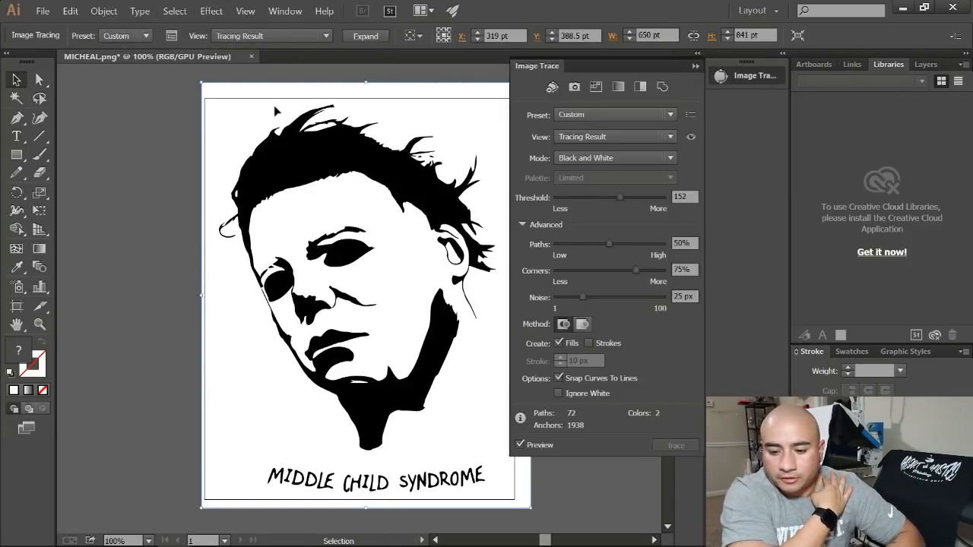
{"action": "left_click", "coordinate": [559, 395]}
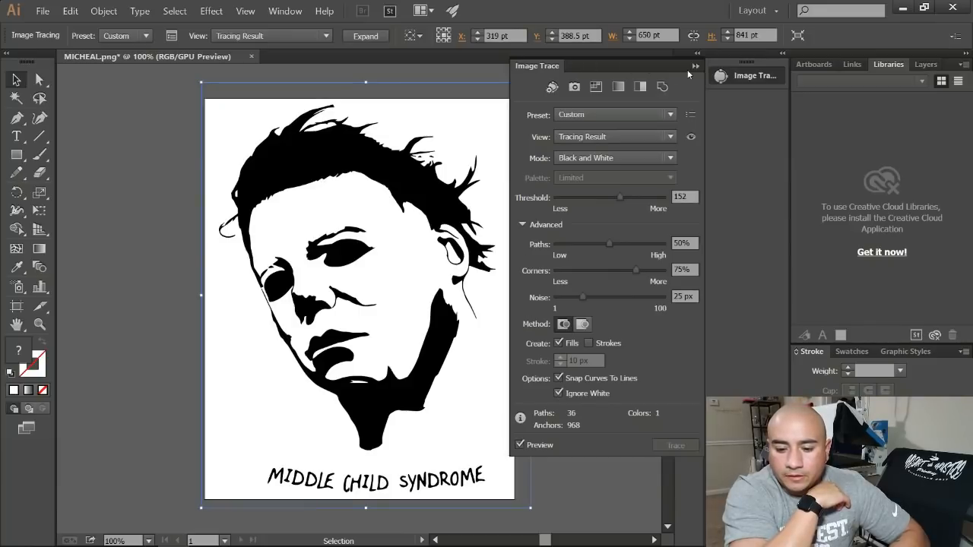
{"action": "left_click", "coordinate": [559, 393]}
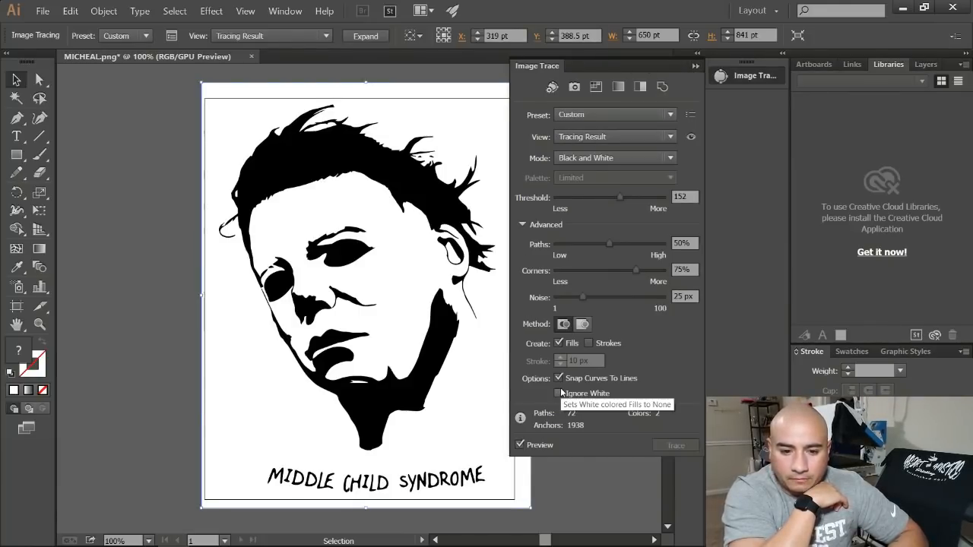
{"action": "left_click", "coordinate": [559, 393]}
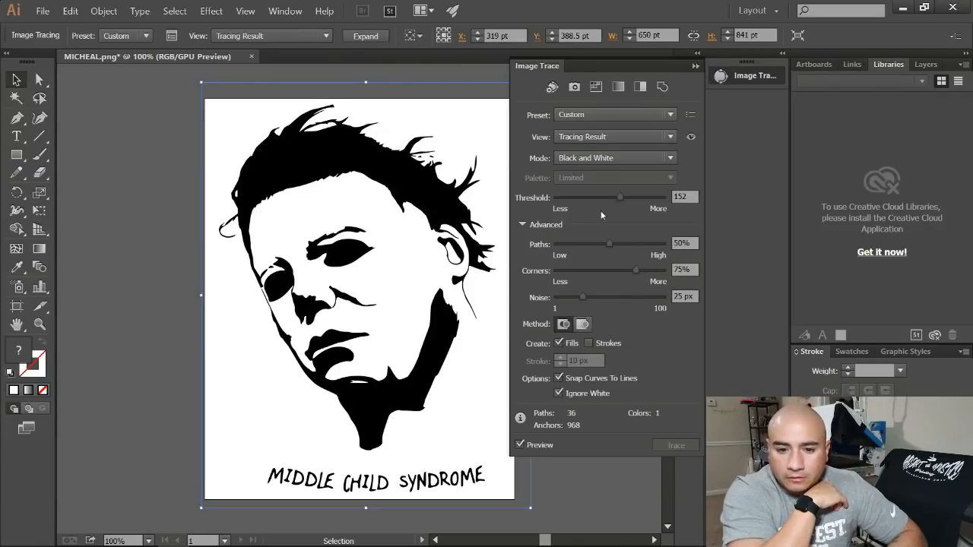
{"action": "left_click", "coordinate": [696, 67]}
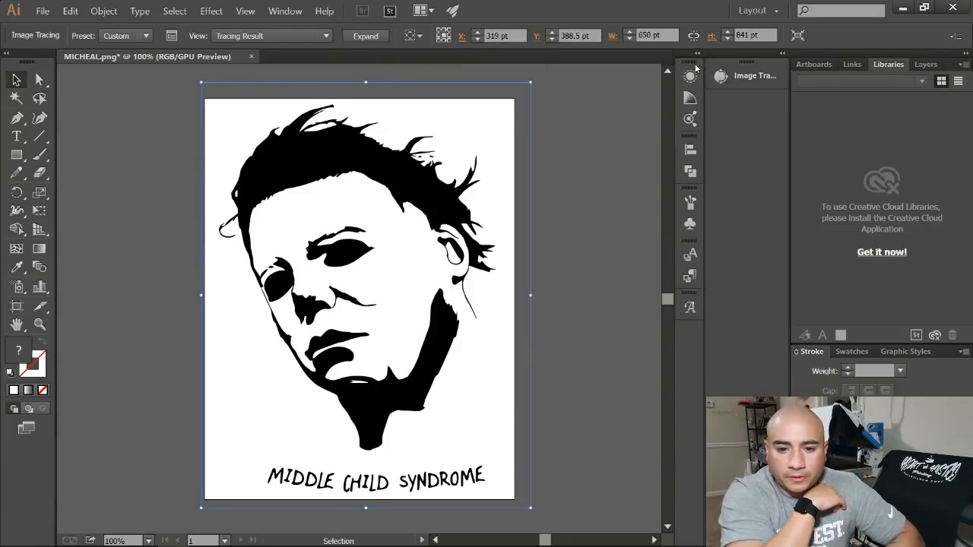
{"action": "left_click", "coordinate": [366, 37]}
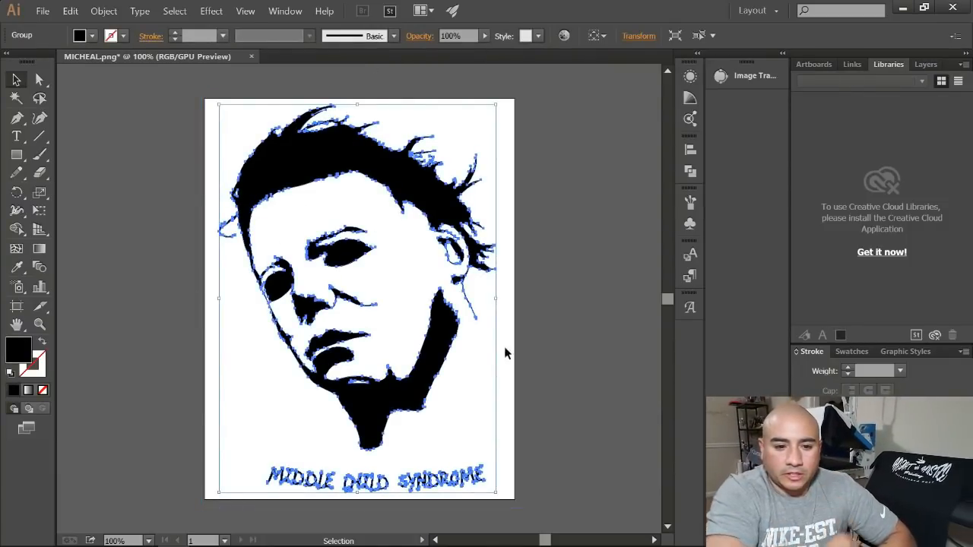
Step: Save the traced artwork as MICHEAL in SVG format in New folder (4) with the default SVG 1.1 options
{"action": "left_click", "coordinate": [41, 11]}
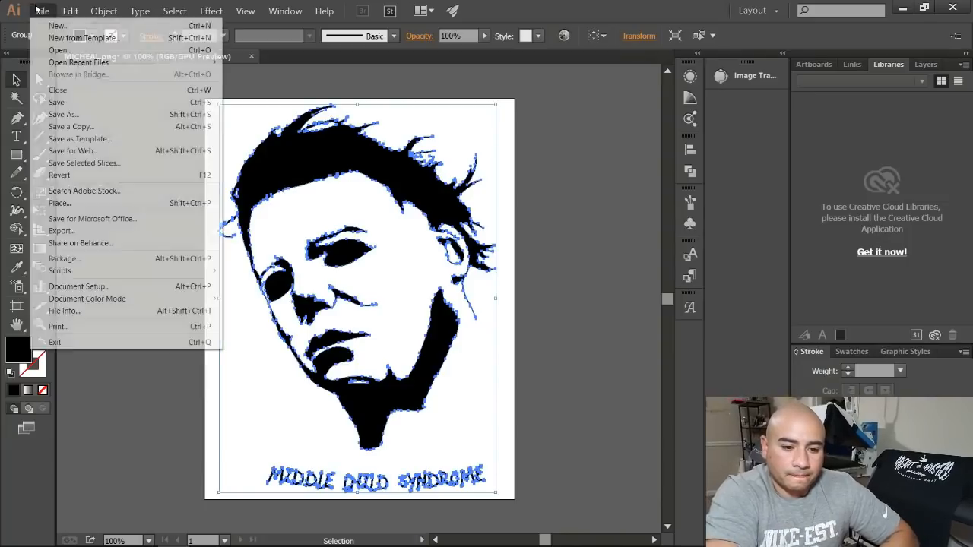
{"action": "left_click", "coordinate": [86, 114]}
{"action": "left_click", "coordinate": [144, 254]}
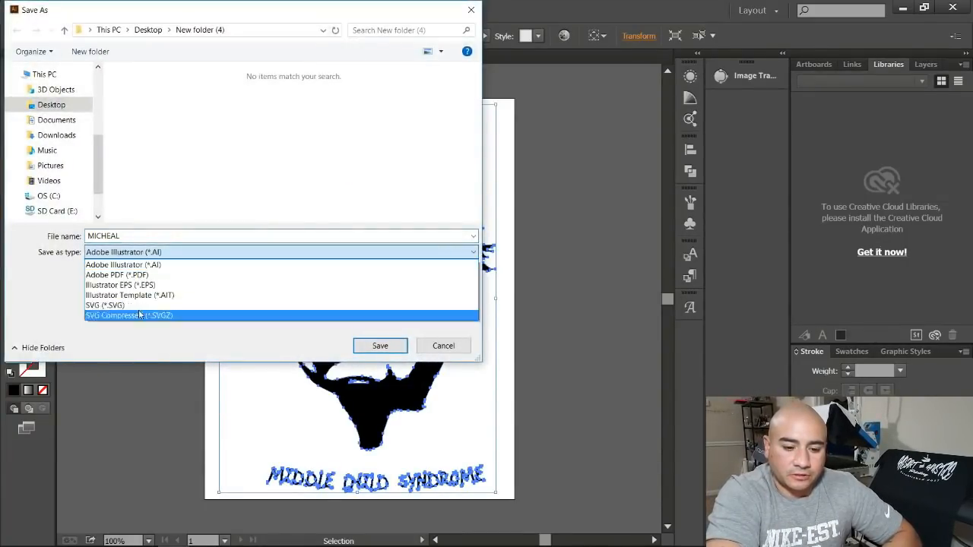
{"action": "left_click", "coordinate": [135, 305]}
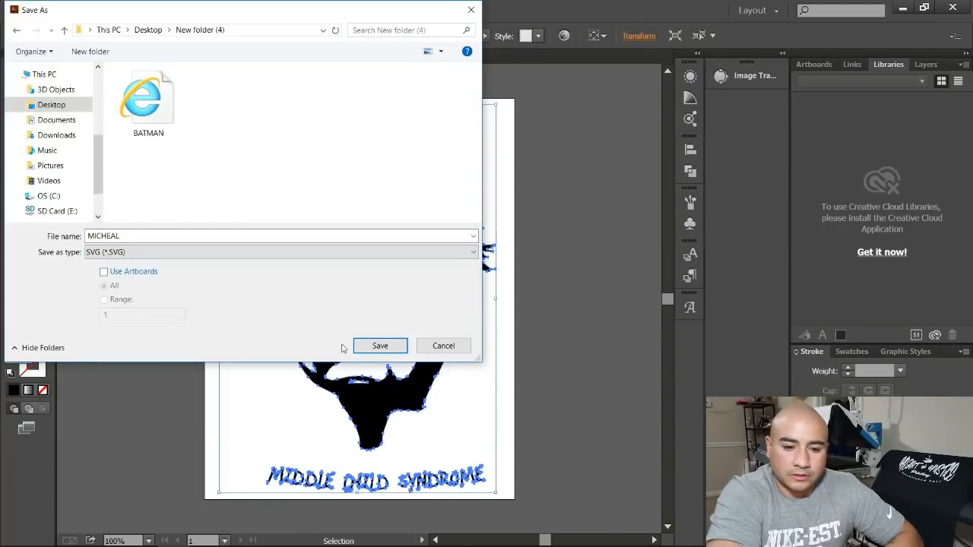
{"action": "left_click", "coordinate": [379, 346]}
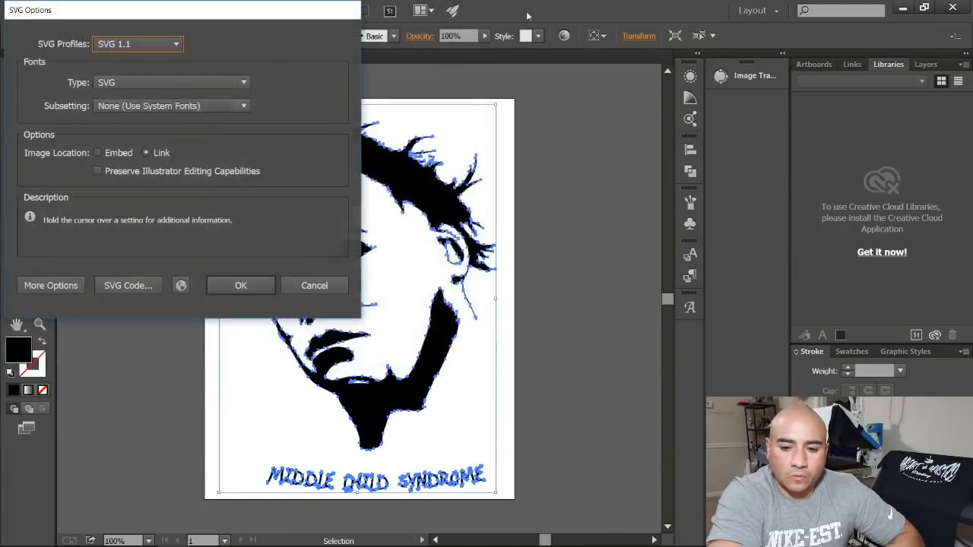
{"action": "left_click", "coordinate": [241, 287]}
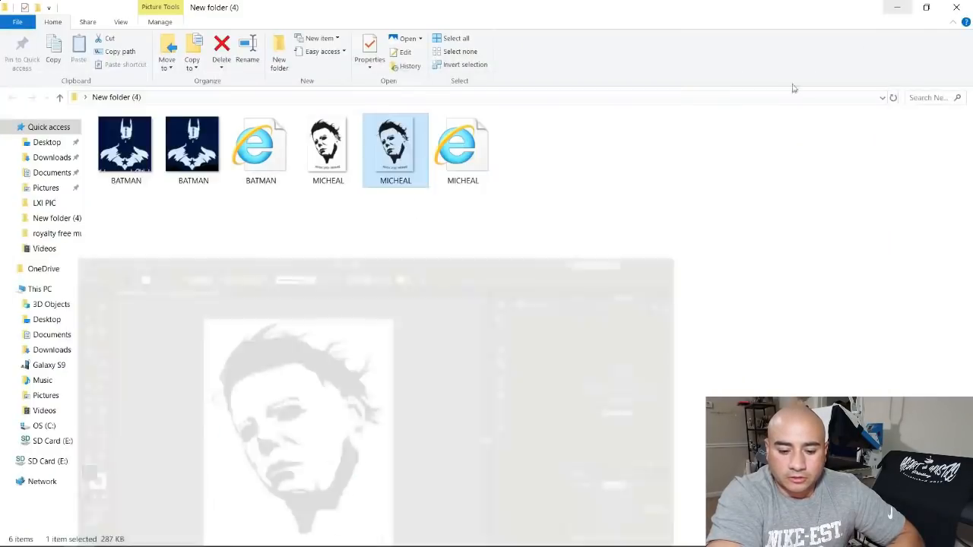
Step: Switch to VE LXi Expert and set the blank document's page width to 12 inches
{"action": "left_click", "coordinate": [903, 8]}
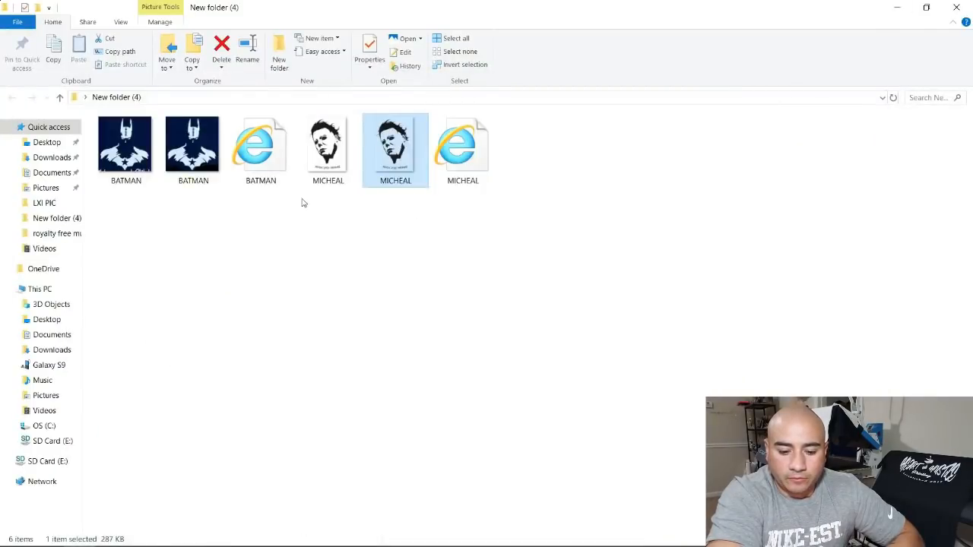
{"action": "left_click", "coordinate": [268, 535]}
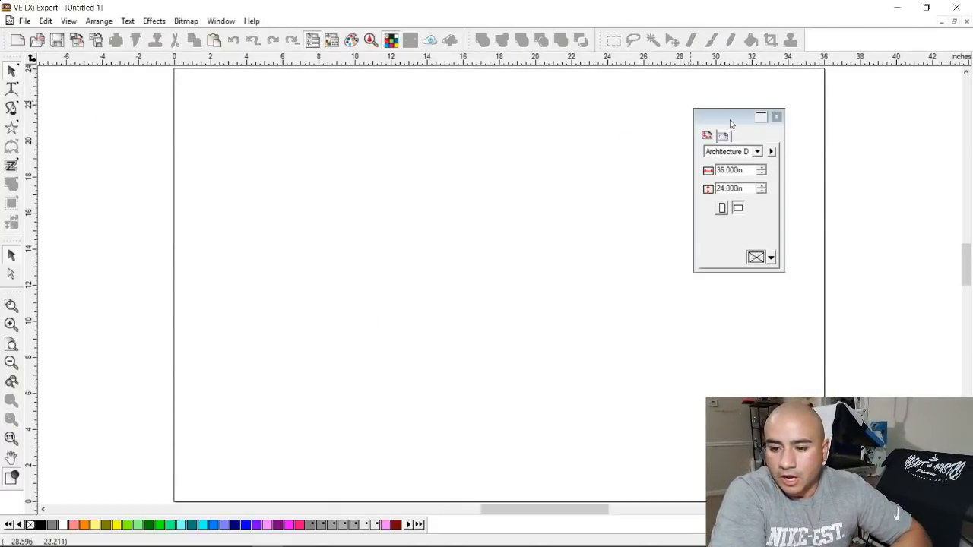
{"action": "left_click_drag", "start_coordinate": [760, 170], "coordinate": [719, 169]}
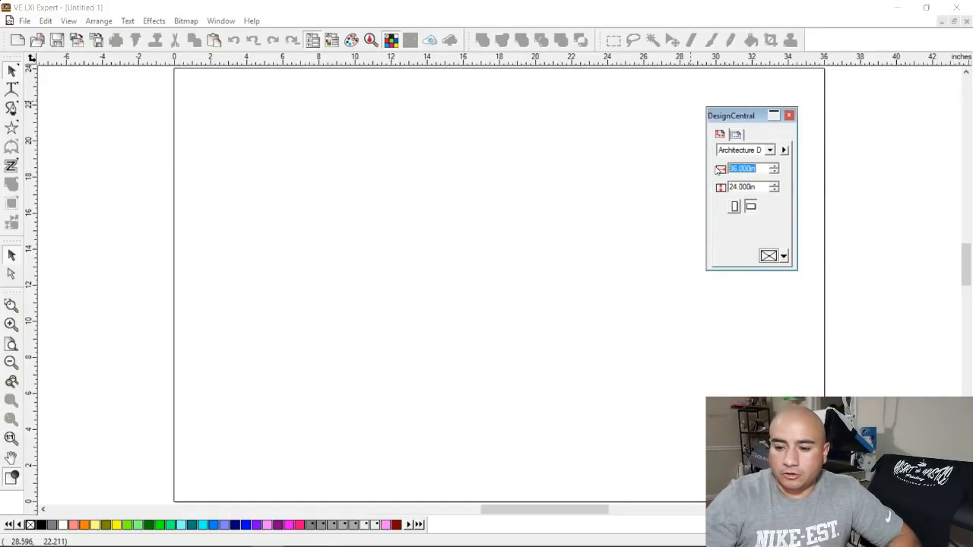
{"action": "type", "text": "12"}
{"action": "key", "text": "Return"}
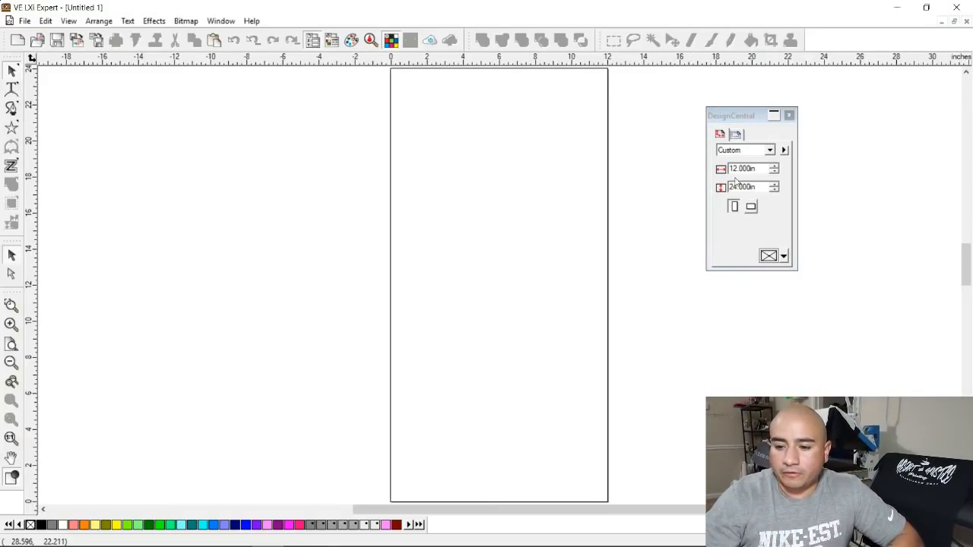
Step: Set the page width and height to 13 inches each and move the DesignCentral window clear of the page
{"action": "left_click_drag", "start_coordinate": [756, 170], "coordinate": [723, 175]}
{"action": "type", "text": "13"}
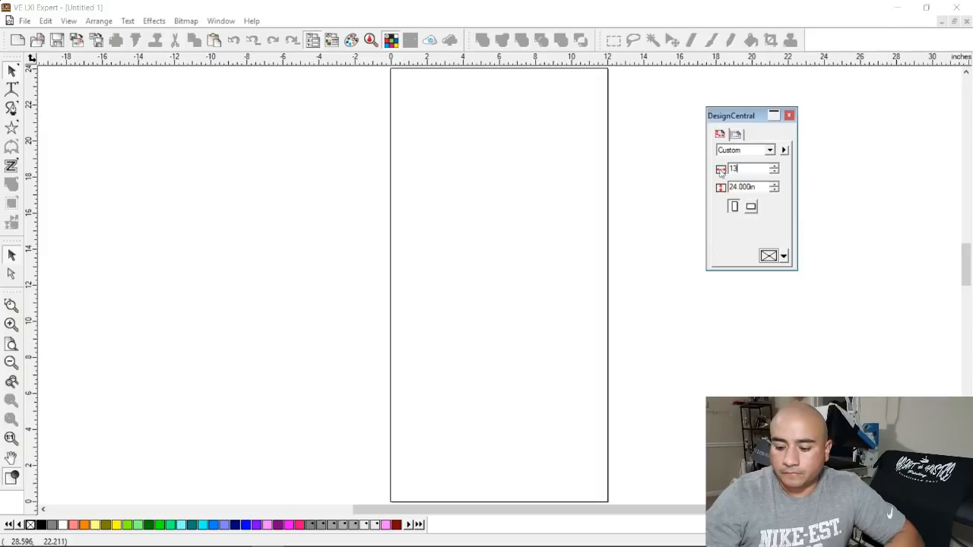
{"action": "key", "text": "Return"}
{"action": "key", "text": "Tab"}
{"action": "type", "text": "13"}
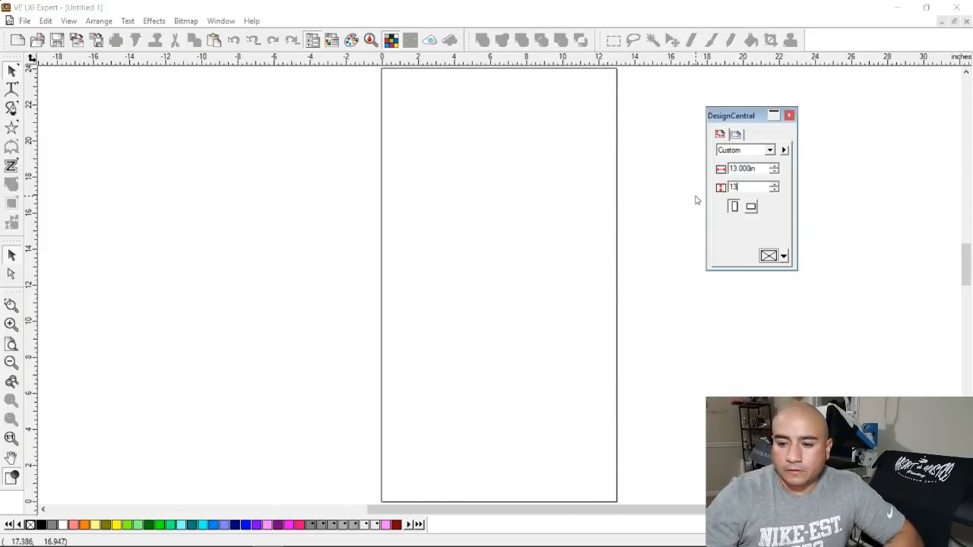
{"action": "key", "text": "Return"}
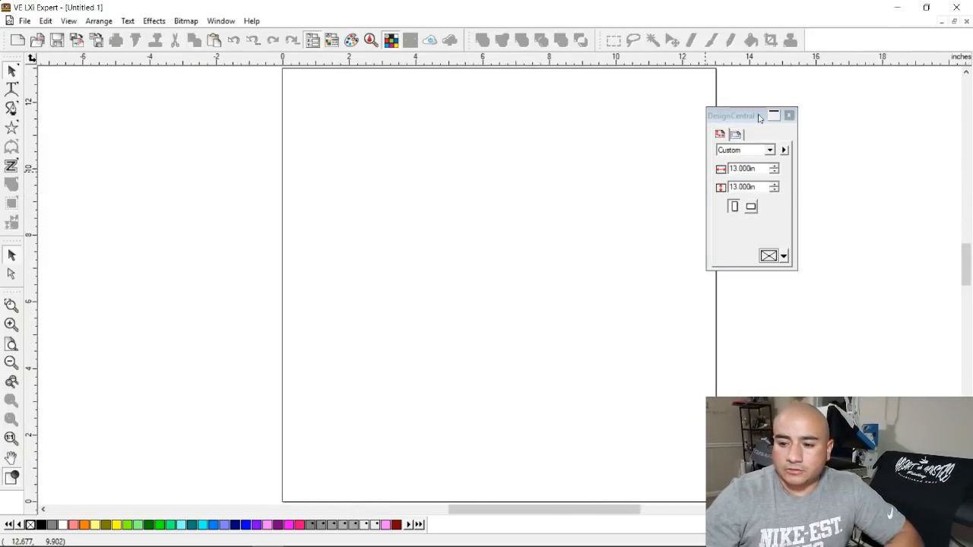
{"action": "left_click_drag", "start_coordinate": [747, 118], "coordinate": [868, 112]}
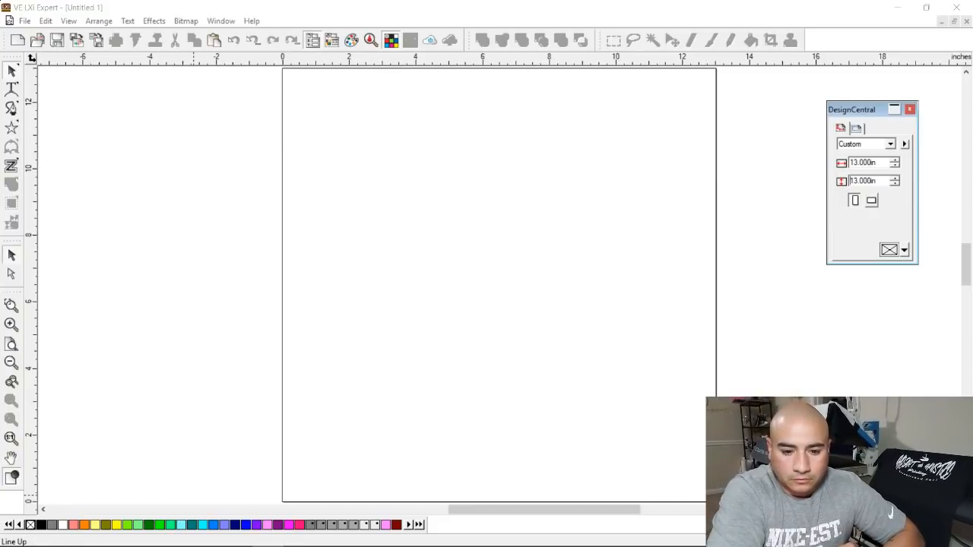
Step: Bring the MICHEAL SVG file from New folder (4) into the LXi document and place the artwork within the page
{"action": "left_click", "coordinate": [87, 537]}
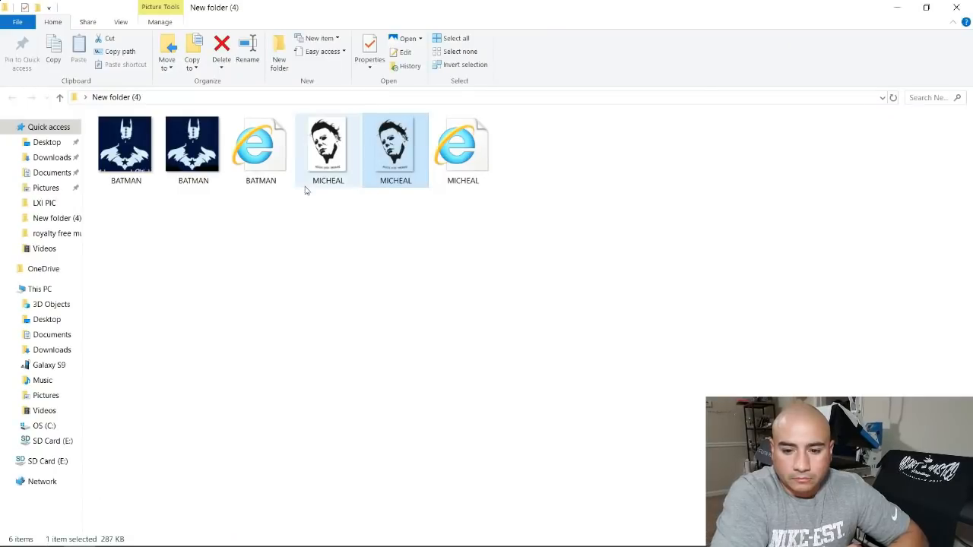
{"action": "left_click_drag", "start_coordinate": [463, 145], "coordinate": [471, 228]}
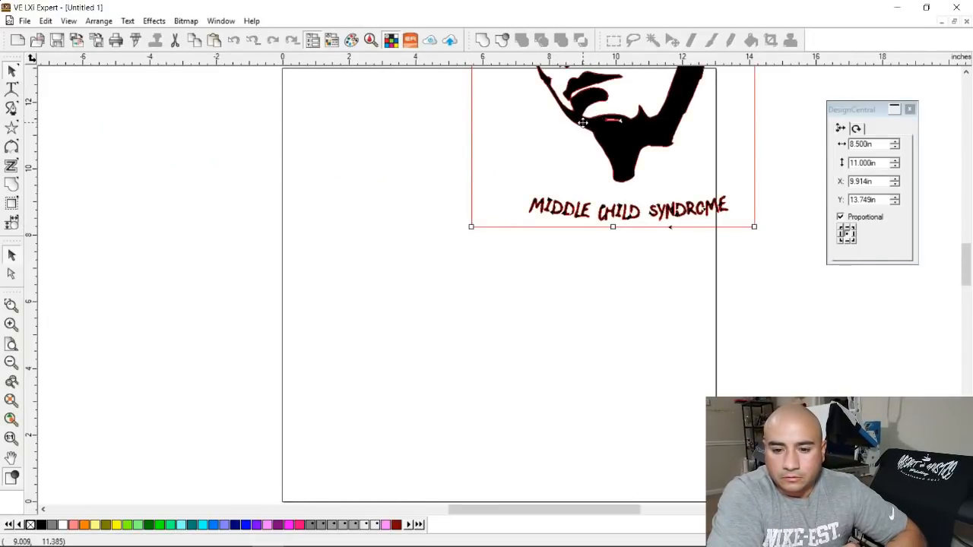
{"action": "left_click_drag", "start_coordinate": [582, 122], "coordinate": [449, 347]}
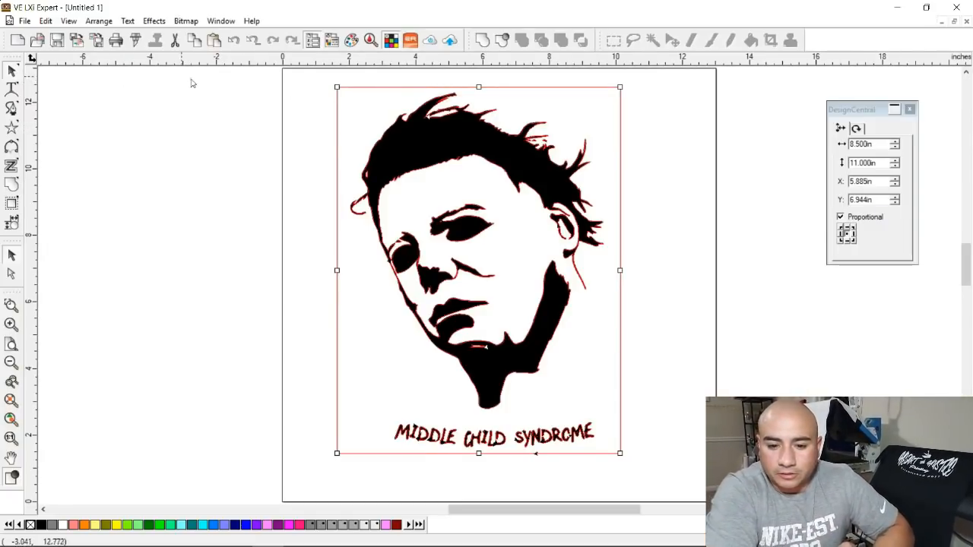
Step: Select the whole MICHEAL artwork, ungroup all of its parts, and deselect it
{"action": "left_click_drag", "start_coordinate": [299, 99], "coordinate": [648, 470]}
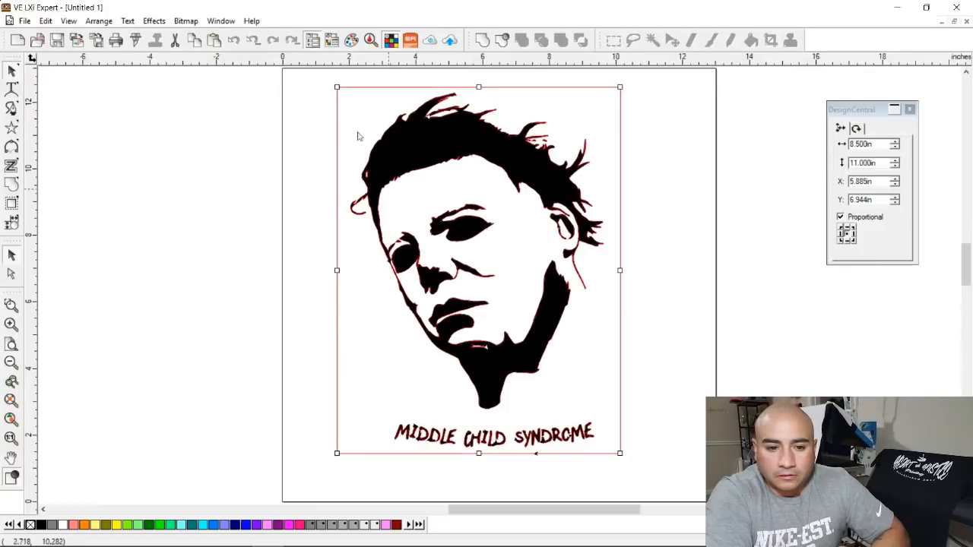
{"action": "left_click", "coordinate": [101, 23]}
{"action": "mouse_move", "coordinate": [129, 41]}
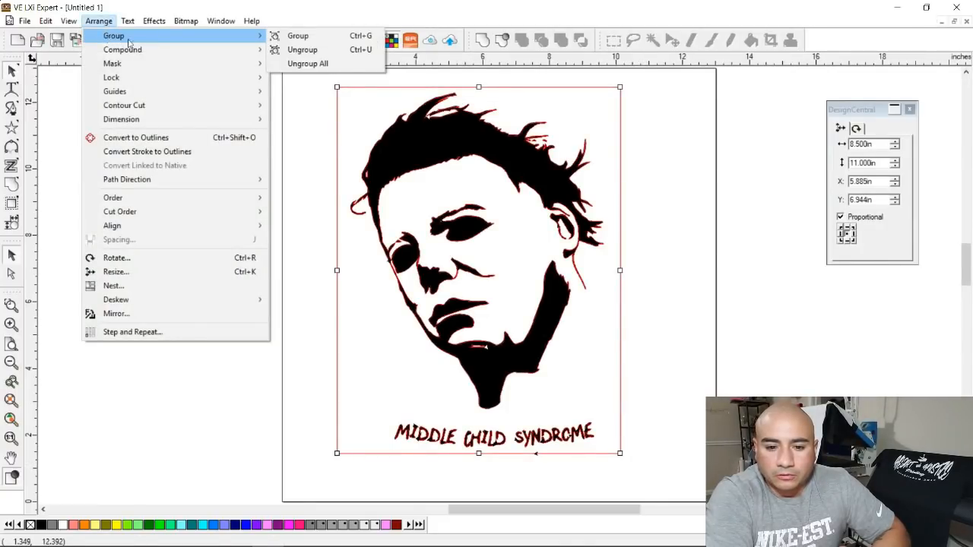
{"action": "left_click", "coordinate": [305, 67]}
{"action": "left_click", "coordinate": [304, 115]}
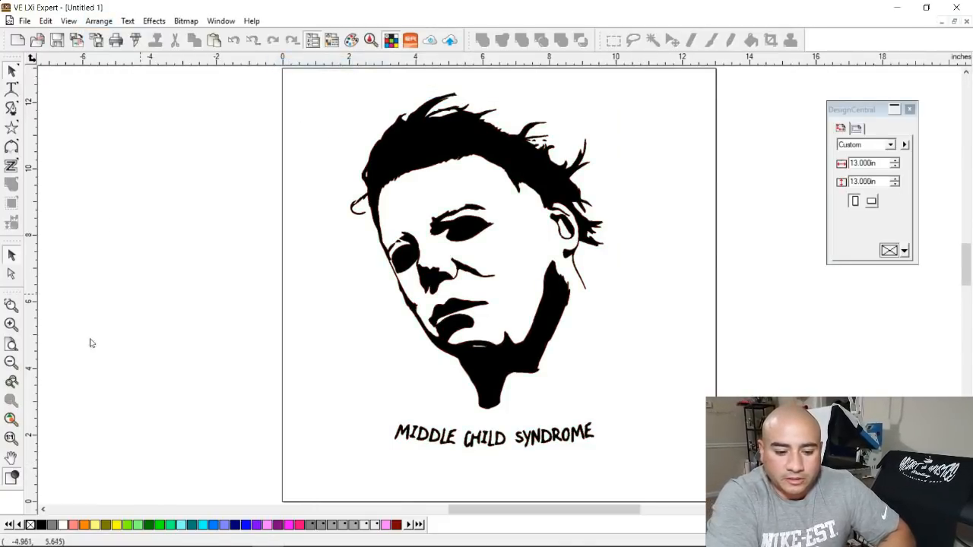
Step: Show the artwork as outlines and delete the rectangular frame surrounding the face and lettering
{"action": "left_click", "coordinate": [12, 479]}
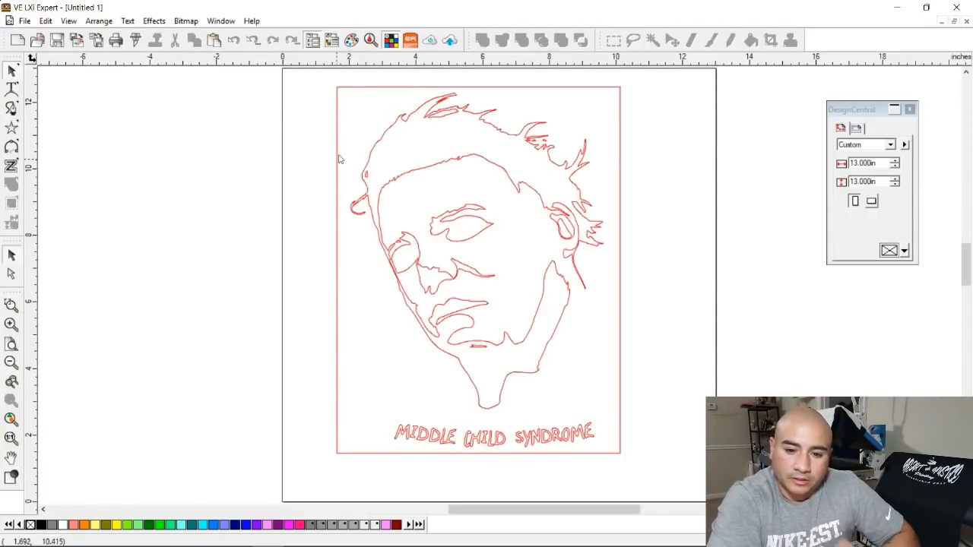
{"action": "left_click", "coordinate": [371, 90]}
{"action": "left_click", "coordinate": [371, 91]}
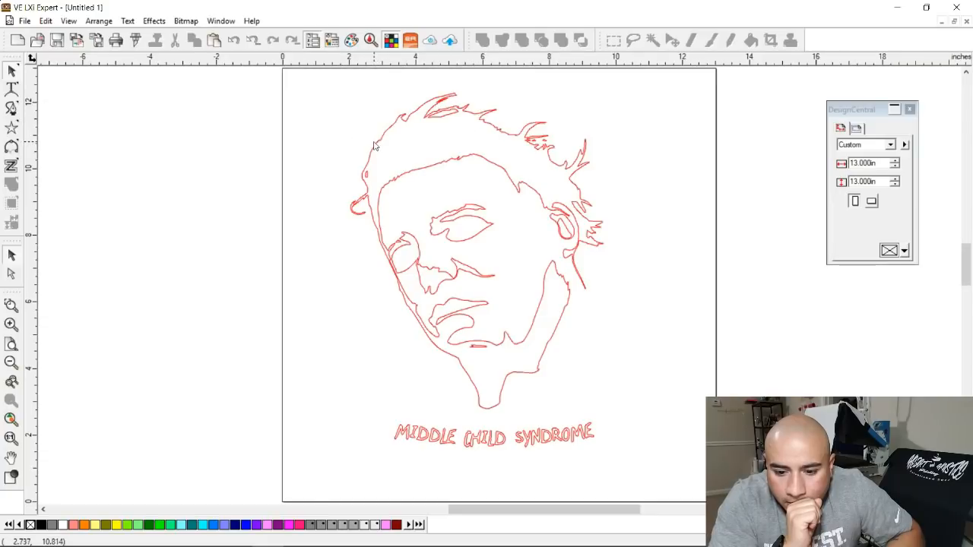
Step: Select the whole face and the MIDDLE CHILD SYNDROME lettering, combine all parts into one object, and deselect it
{"action": "left_click_drag", "start_coordinate": [325, 116], "coordinate": [601, 461]}
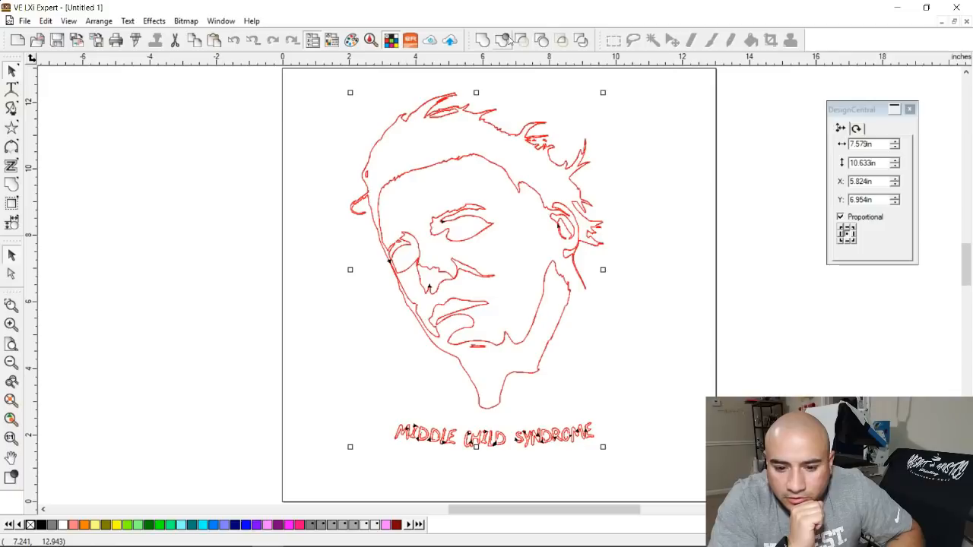
{"action": "left_click", "coordinate": [343, 349]}
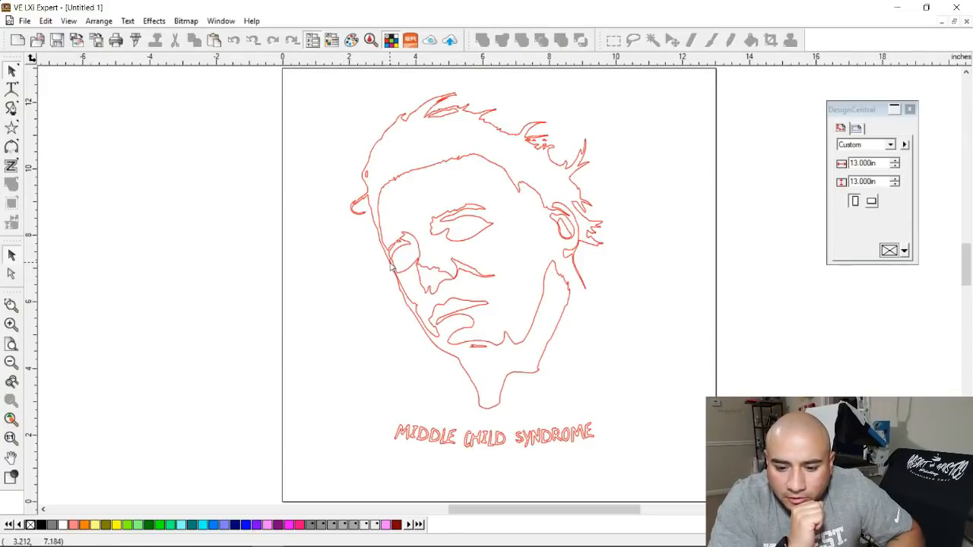
{"action": "left_click_drag", "start_coordinate": [355, 124], "coordinate": [620, 457]}
{"action": "left_click", "coordinate": [483, 39]}
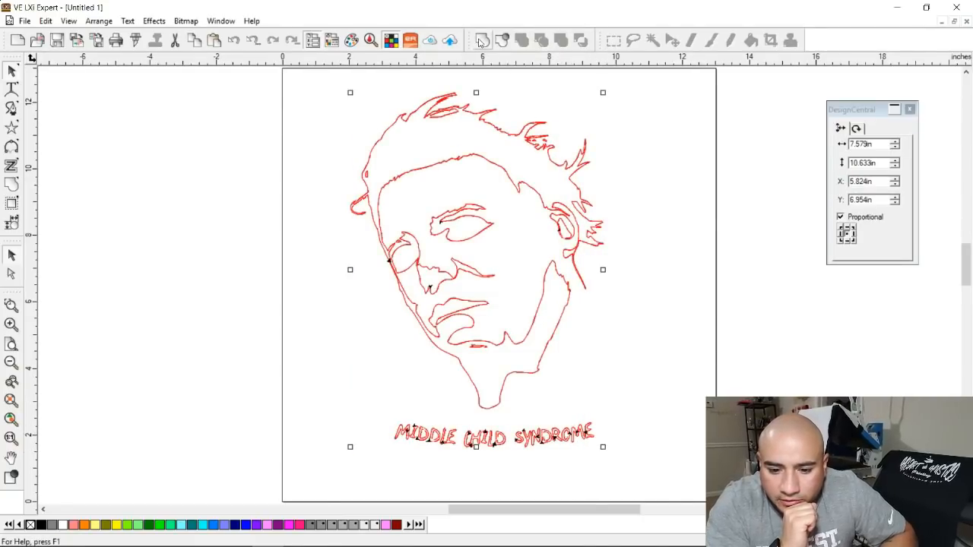
{"action": "left_click", "coordinate": [371, 321]}
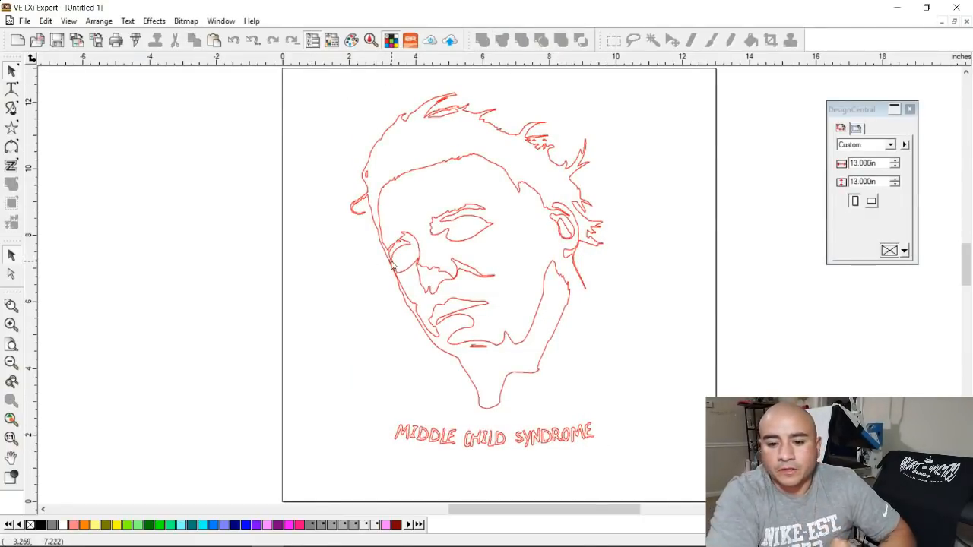
Step: Restore the filled display and enlarge the artwork proportionally to about 8.68 × 12.18 in, placed near the page's lower-left corner
{"action": "mouse_move", "coordinate": [326, 90]}
{"action": "left_mouse_down"}
{"action": "mouse_move", "coordinate": [659, 381]}
{"action": "mouse_move", "coordinate": [659, 460]}
{"action": "mouse_move", "coordinate": [649, 461]}
{"action": "left_mouse_up"}
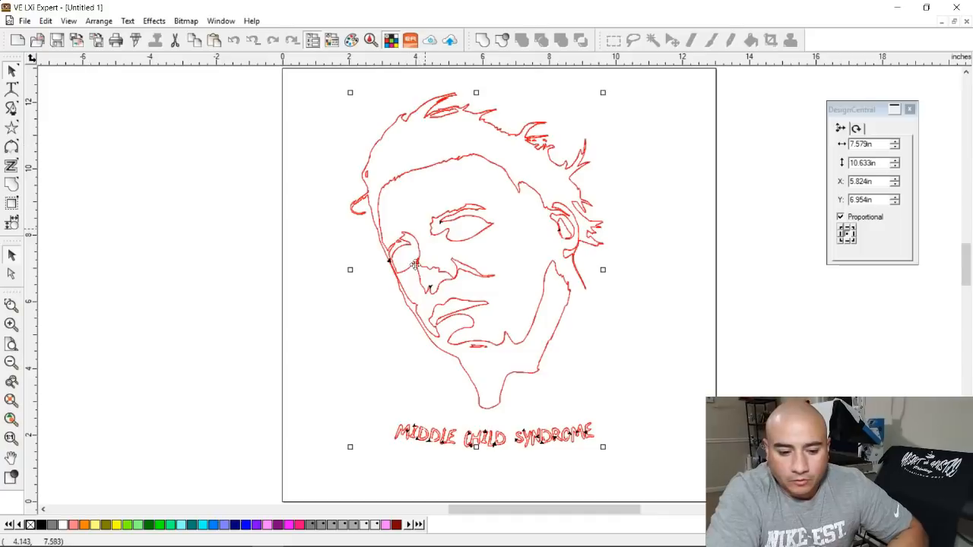
{"action": "mouse_move", "coordinate": [35, 545]}
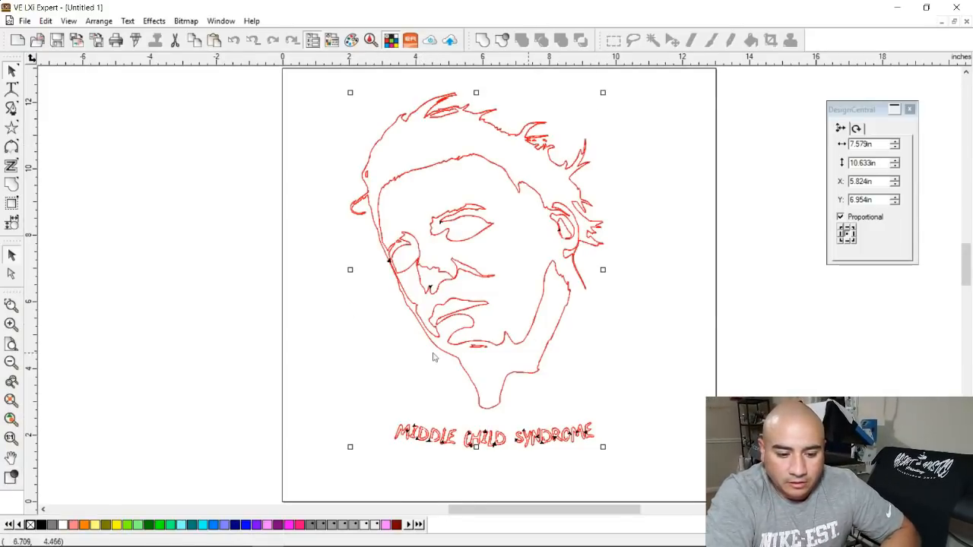
{"action": "left_click", "coordinate": [11, 478]}
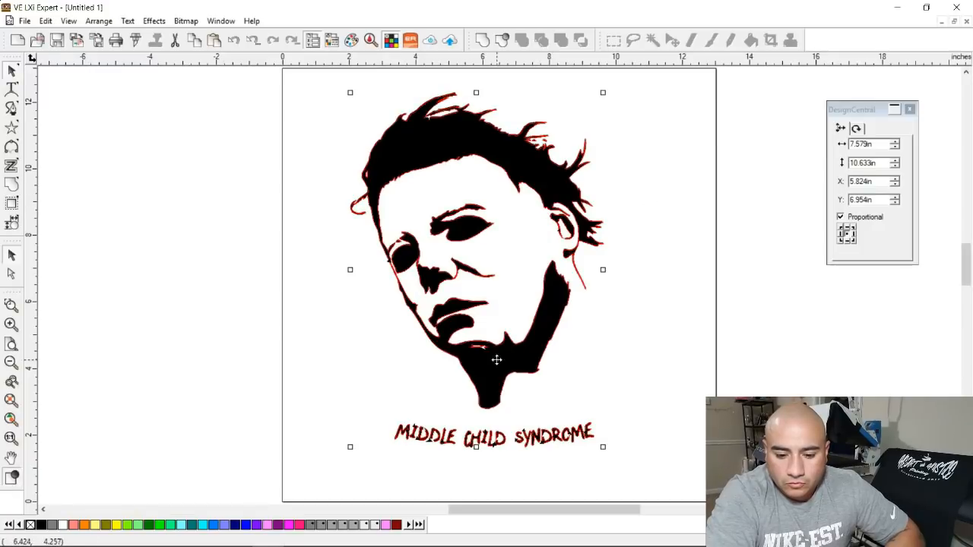
{"action": "left_click_drag", "start_coordinate": [351, 448], "coordinate": [314, 467]}
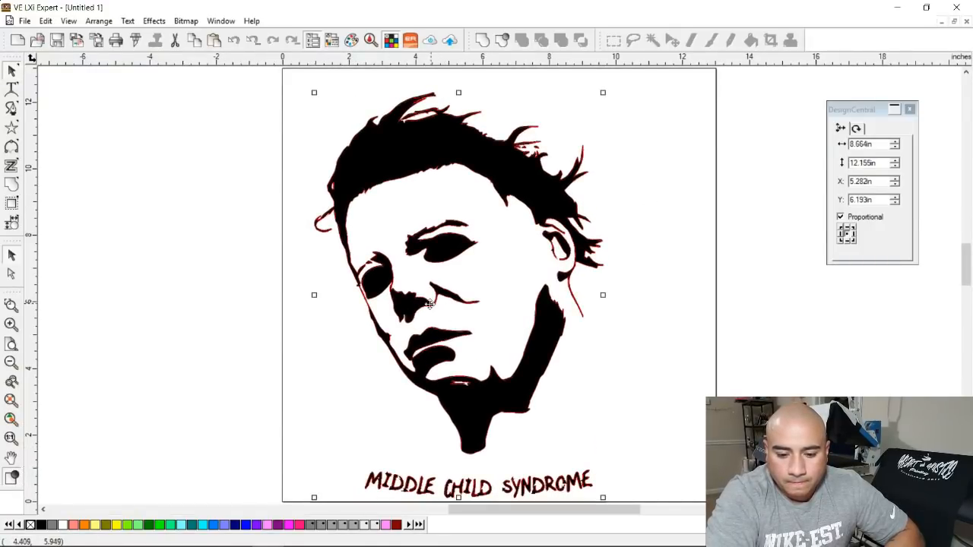
{"action": "left_click_drag", "start_coordinate": [418, 298], "coordinate": [389, 297]}
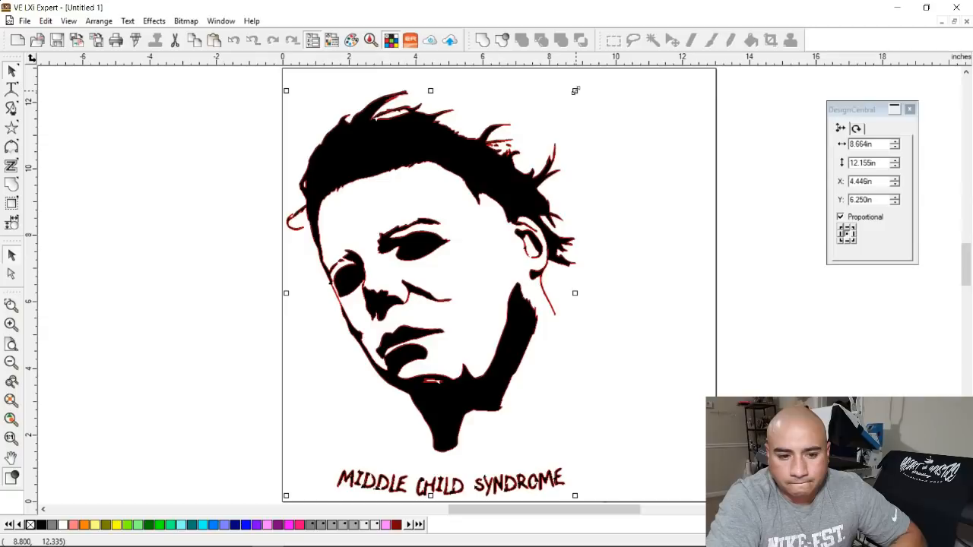
{"action": "left_click_drag", "start_coordinate": [576, 90], "coordinate": [575, 90]}
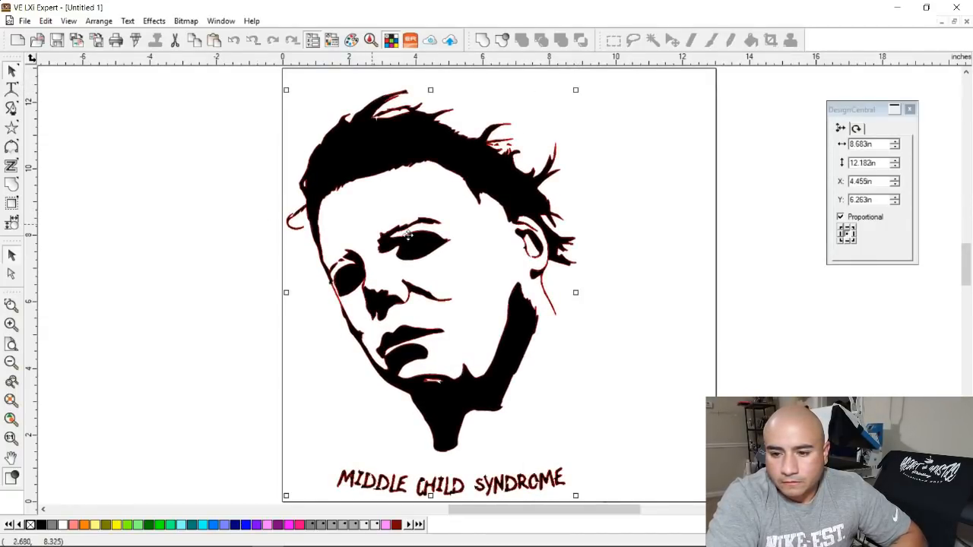
{"action": "left_click", "coordinate": [595, 79]}
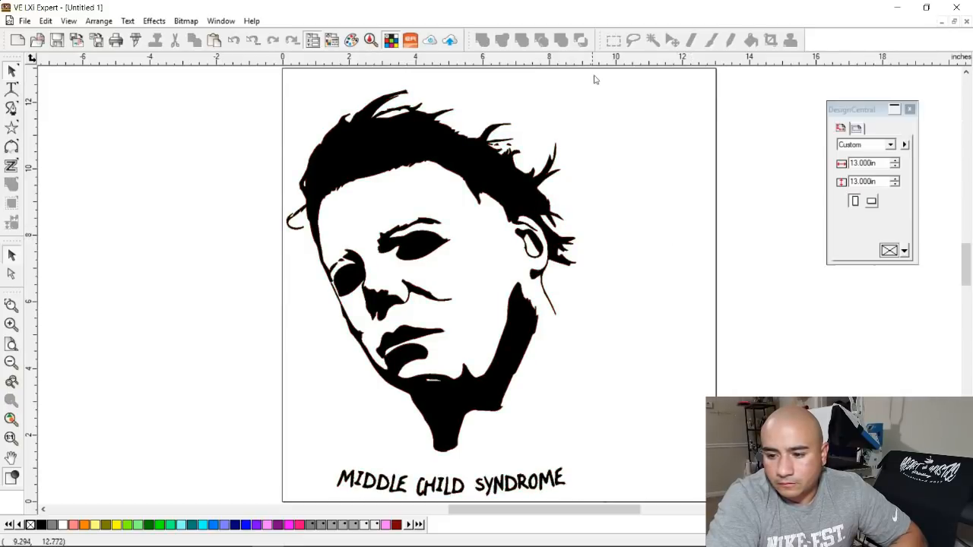
Step: Set the page width to 9.1 inches
{"action": "left_click", "coordinate": [895, 168]}
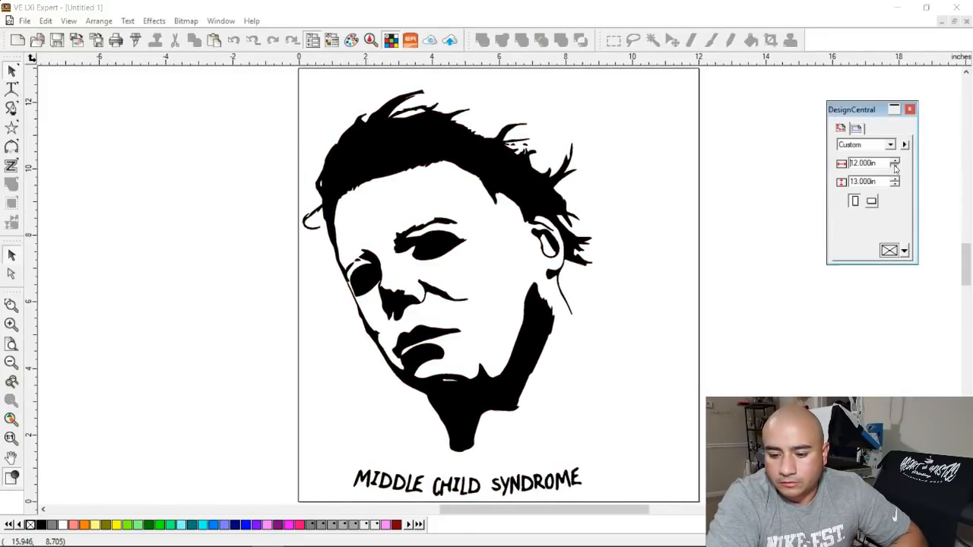
{"action": "left_click", "coordinate": [896, 167]}
{"action": "left_click", "coordinate": [896, 167]}
{"action": "left_click", "coordinate": [896, 167]}
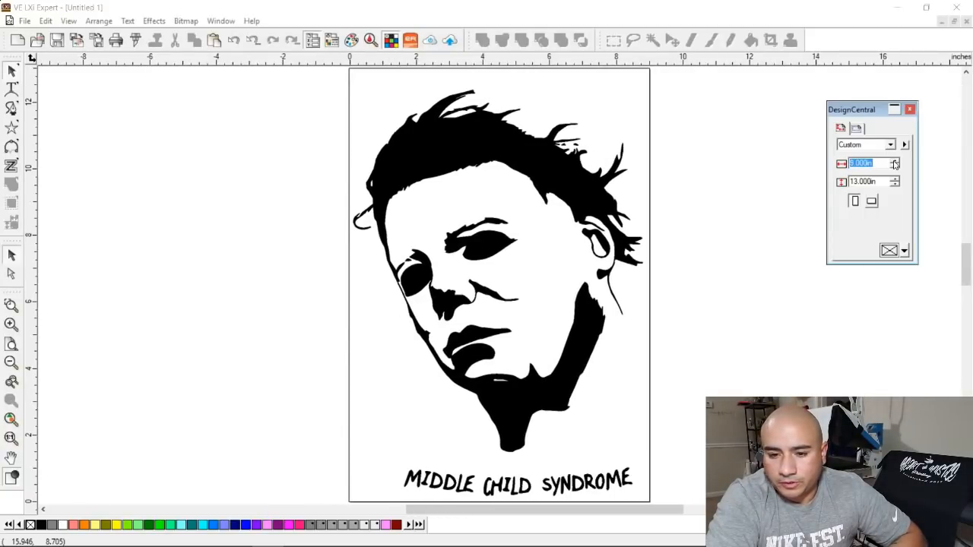
{"action": "left_click", "coordinate": [895, 161]}
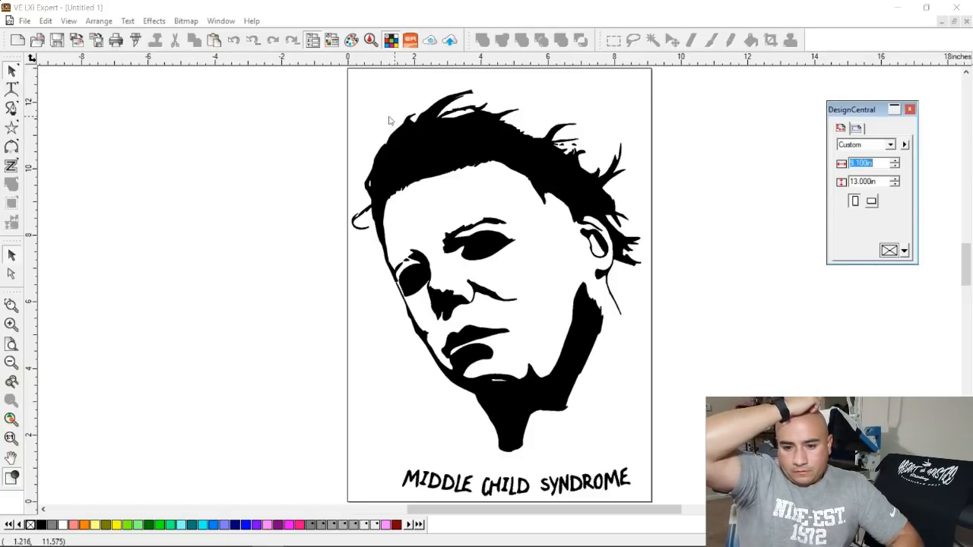
Step: Enlarge the artwork proportionally to about 8.79 × 12.33 in within the page and deselect it
{"action": "left_click", "coordinate": [421, 145]}
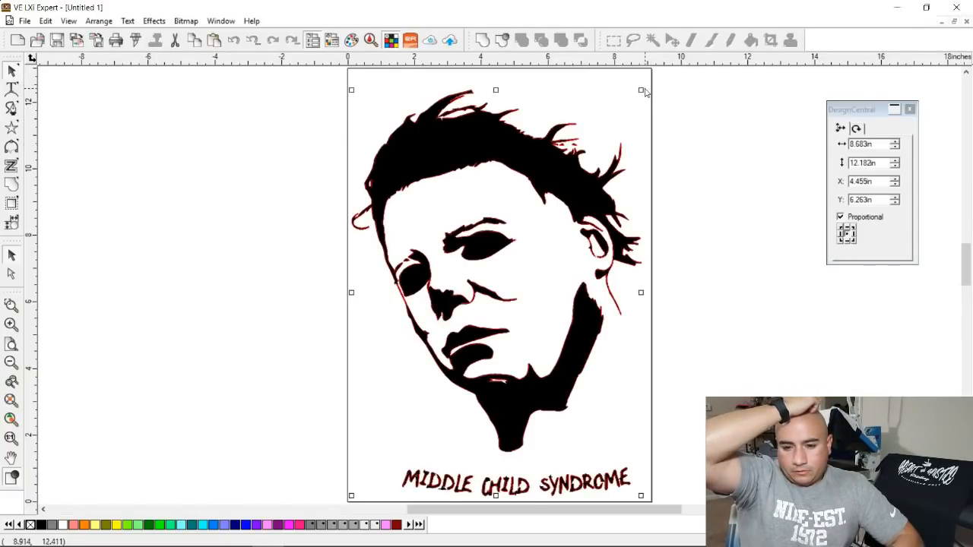
{"action": "left_click_drag", "start_coordinate": [642, 91], "coordinate": [642, 85]}
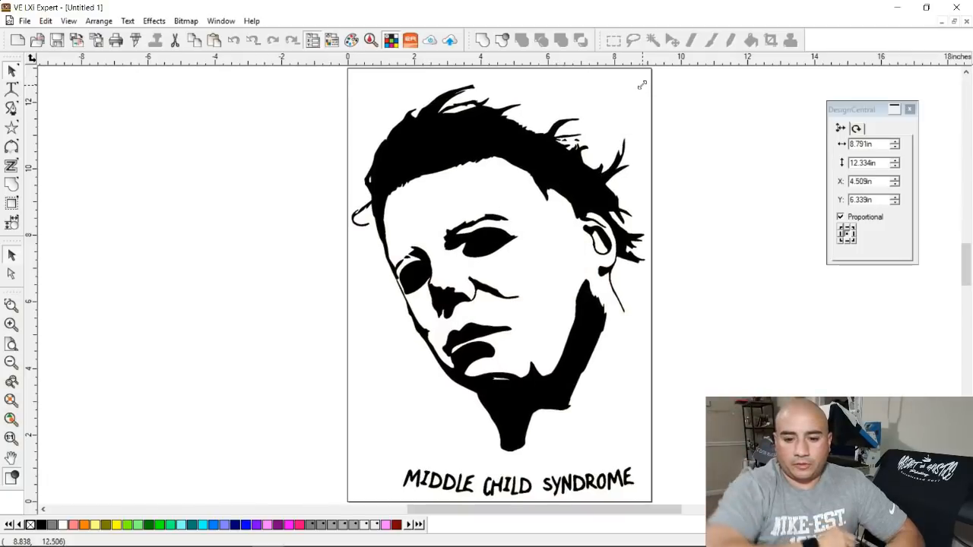
{"action": "left_click", "coordinate": [280, 129]}
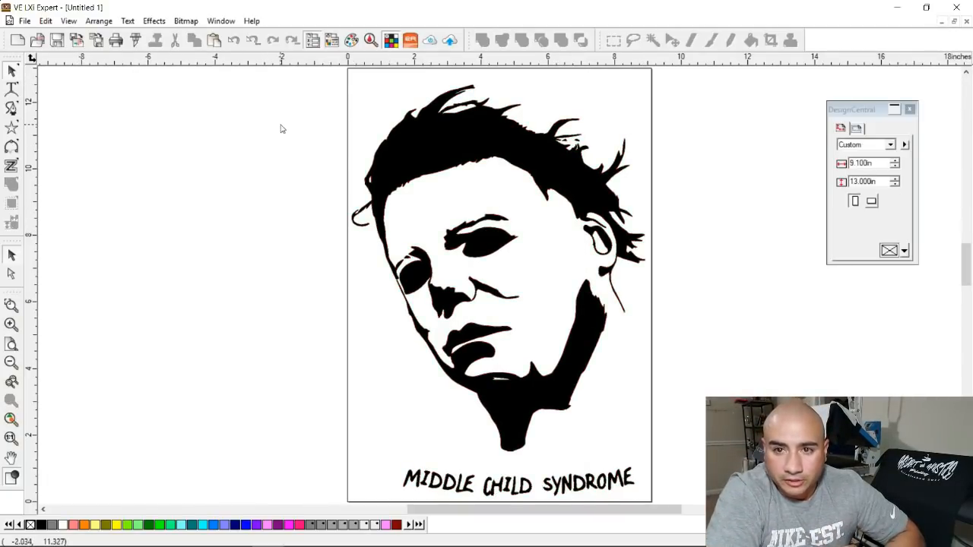
Step: Check the artwork's overall height and width with the Automatic Dimension Tool, then discard the dimension lines
{"action": "left_click", "coordinate": [417, 151]}
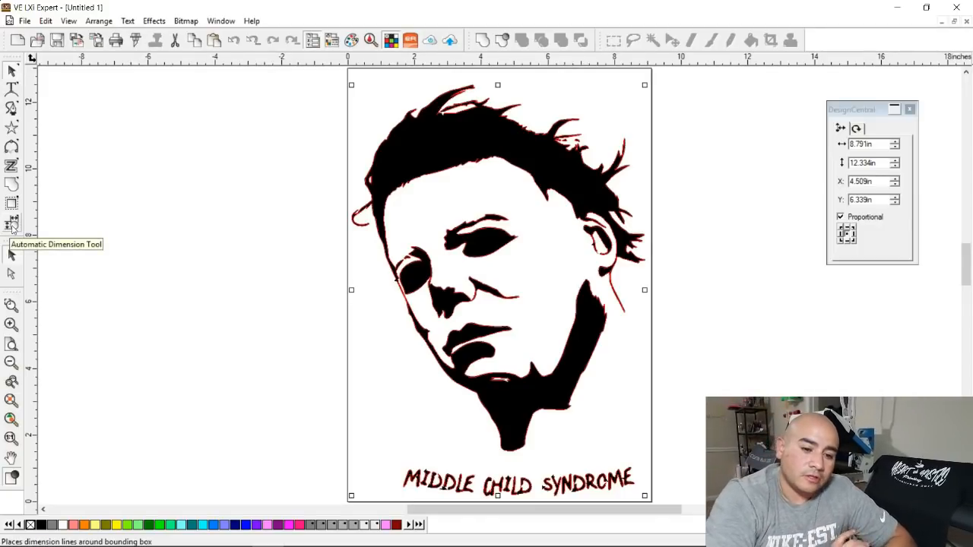
{"action": "left_click", "coordinate": [12, 224]}
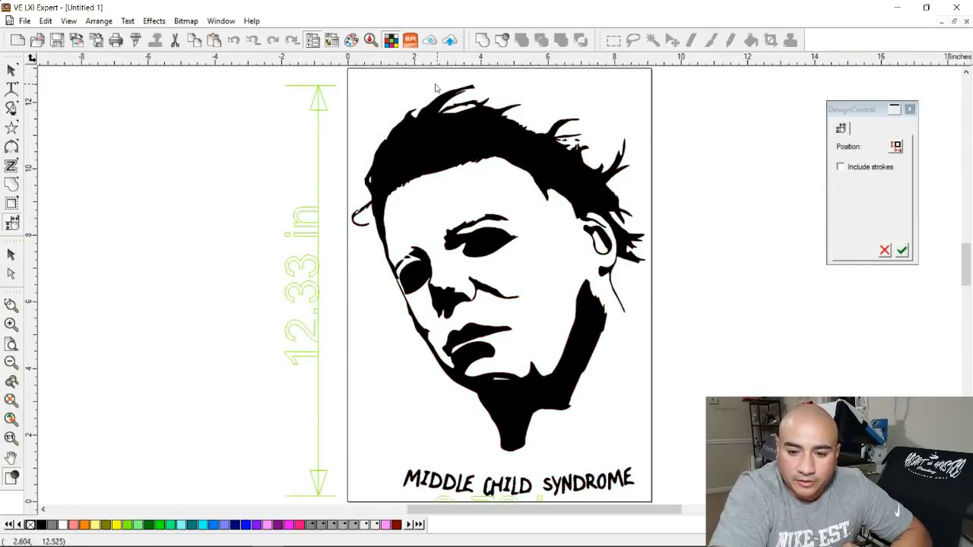
{"action": "scroll", "coordinate": [54, 370], "scroll_direction": "down", "scroll_amount": 1}
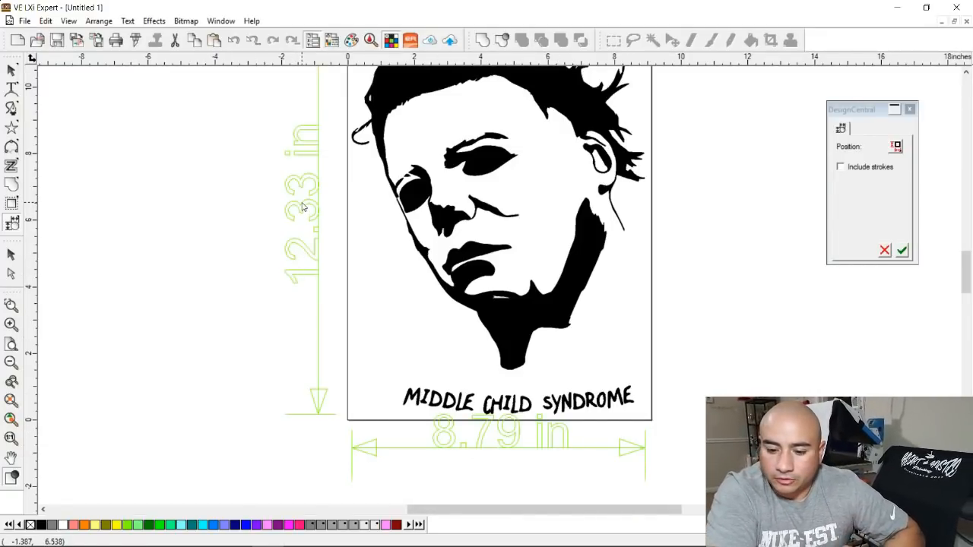
{"action": "left_click", "coordinate": [885, 252]}
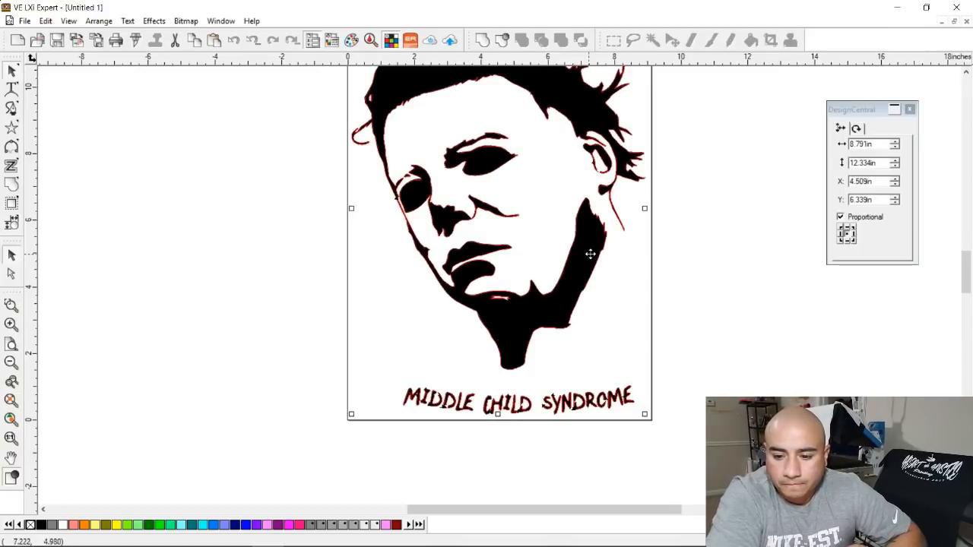
Step: Stretch only the artwork's width to about 8.99 in, centre it horizontally on the page, and deselect it
{"action": "scroll", "coordinate": [439, 317], "scroll_direction": "up", "scroll_amount": 3}
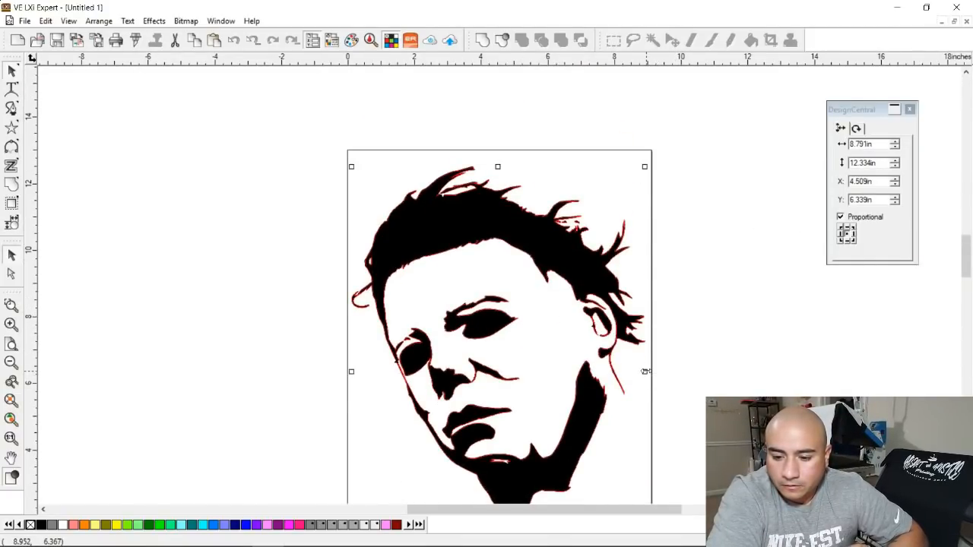
{"action": "left_click_drag", "start_coordinate": [646, 372], "coordinate": [651, 368]}
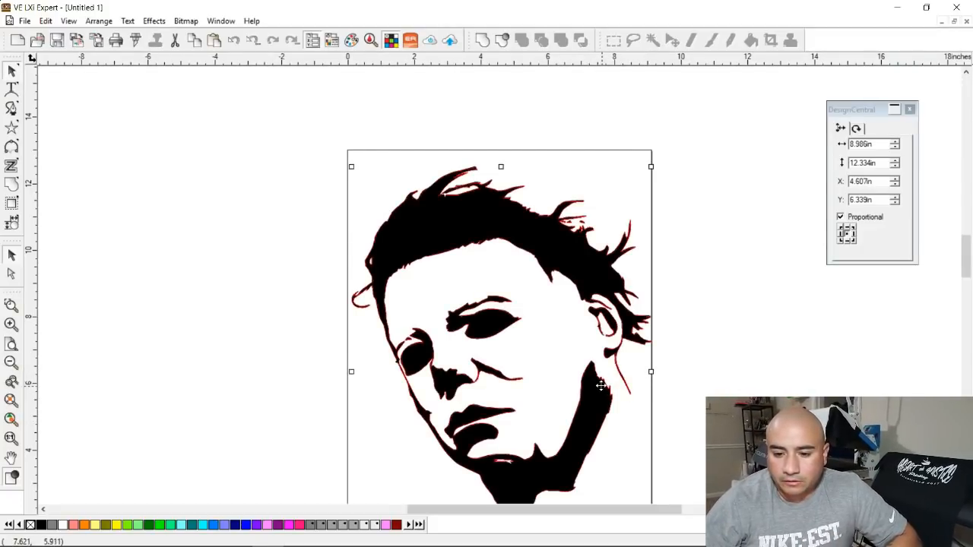
{"action": "left_click_drag", "start_coordinate": [603, 384], "coordinate": [601, 385]}
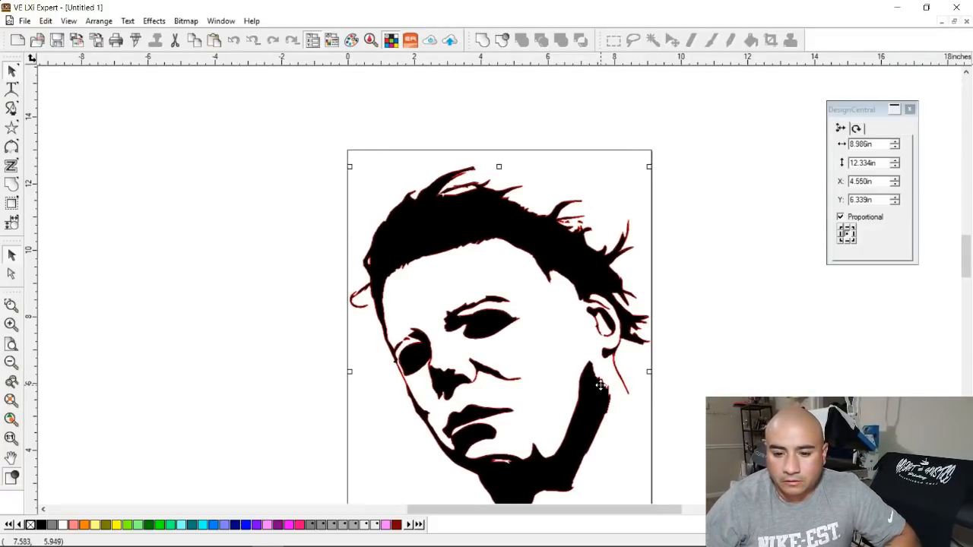
{"action": "left_click", "coordinate": [241, 212]}
{"action": "scroll", "coordinate": [250, 215], "scroll_direction": "down", "scroll_amount": 2}
{"action": "scroll", "coordinate": [250, 216], "scroll_direction": "up", "scroll_amount": 2}
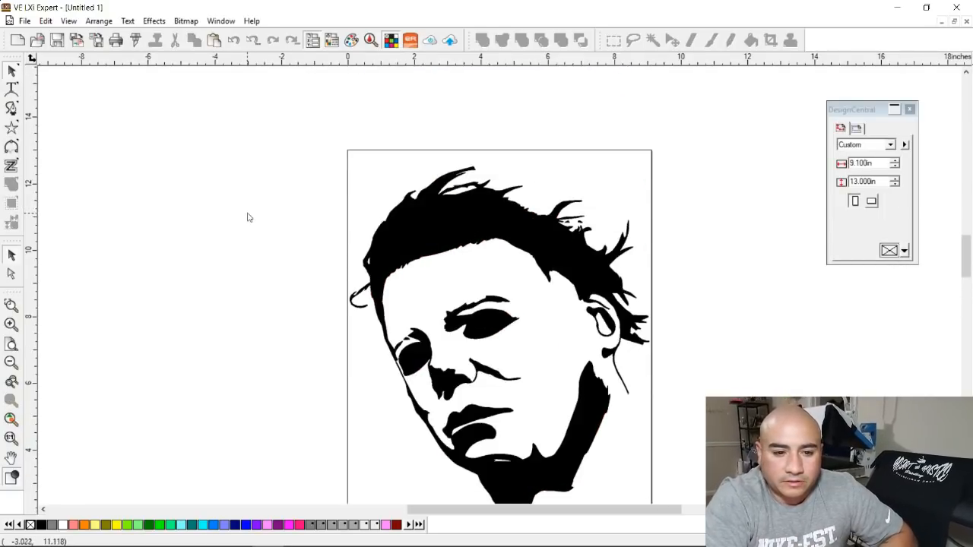
Step: Save the document as MICHEAL in New folder (4) in the VE LXi Expert format and close it
{"action": "left_click", "coordinate": [24, 21]}
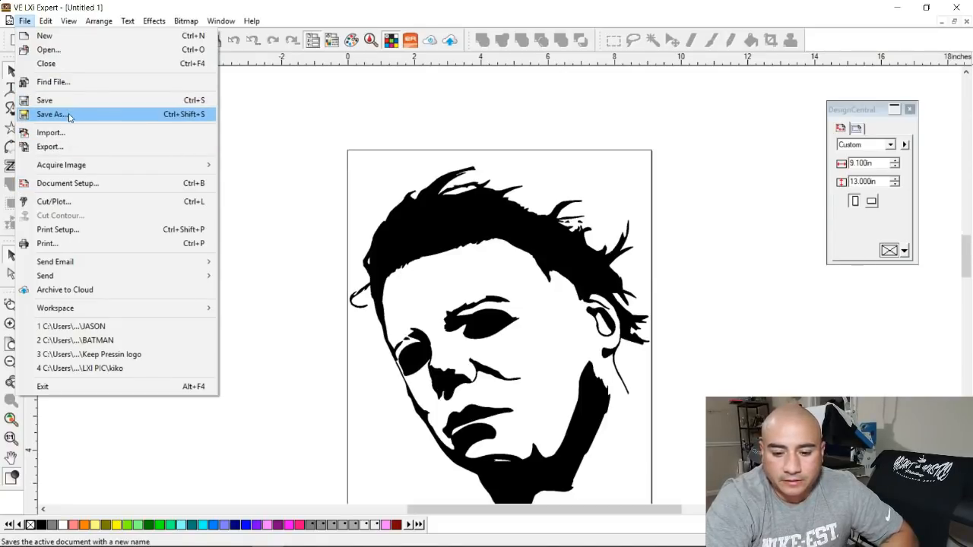
{"action": "left_click", "coordinate": [68, 116]}
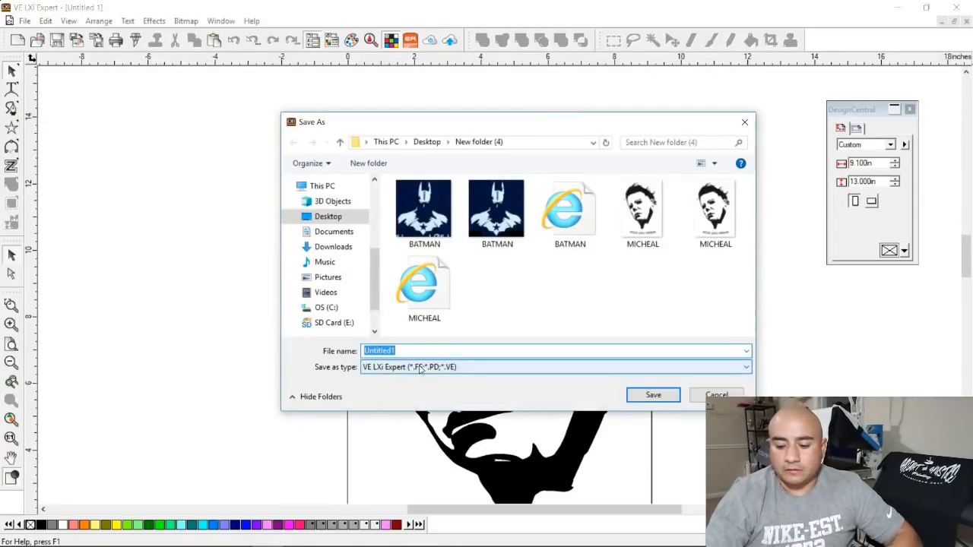
{"action": "key", "text": "BackSpace"}
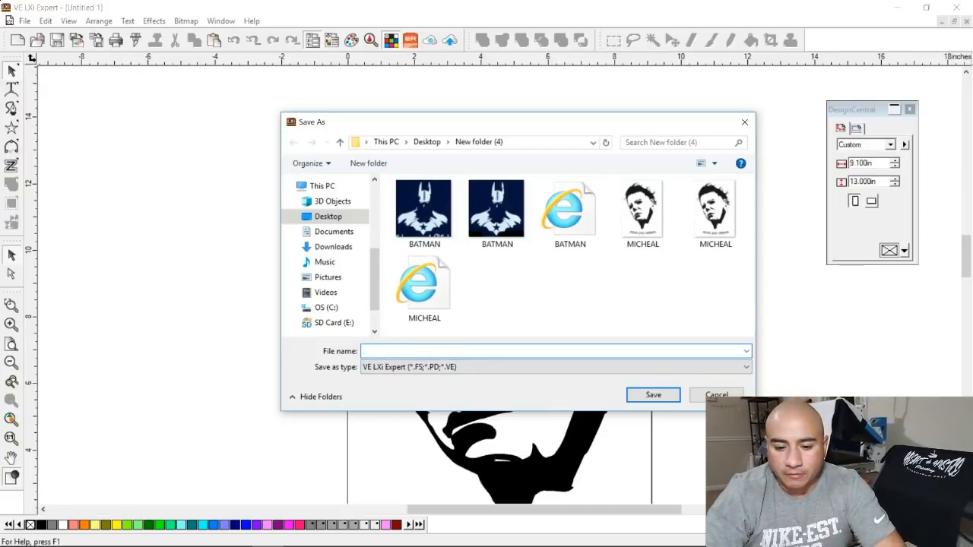
{"action": "type", "text": "m"}
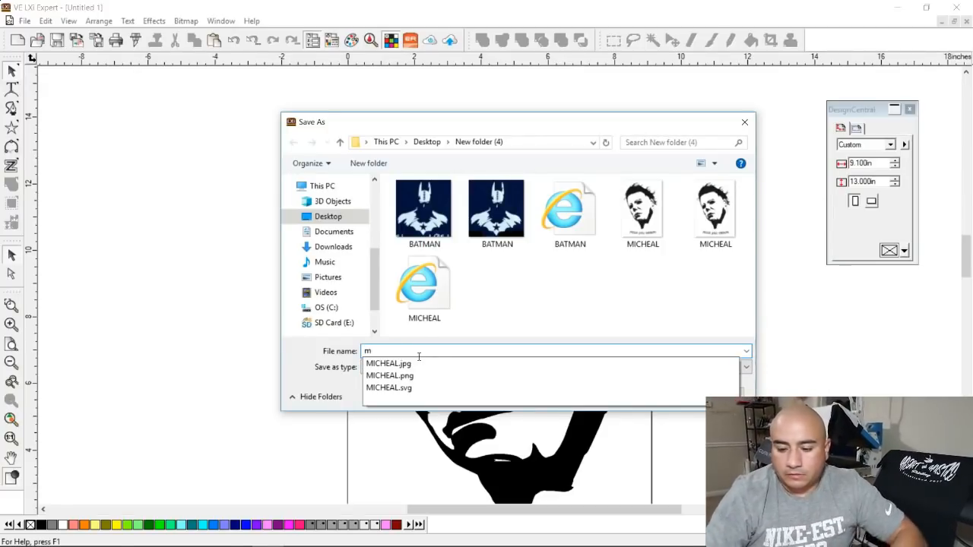
{"action": "key", "text": "Down"}
{"action": "key", "text": "BackSpace"}
{"action": "key", "text": "BackSpace"}
{"action": "key", "text": "BackSpace"}
{"action": "key", "text": "BackSpace"}
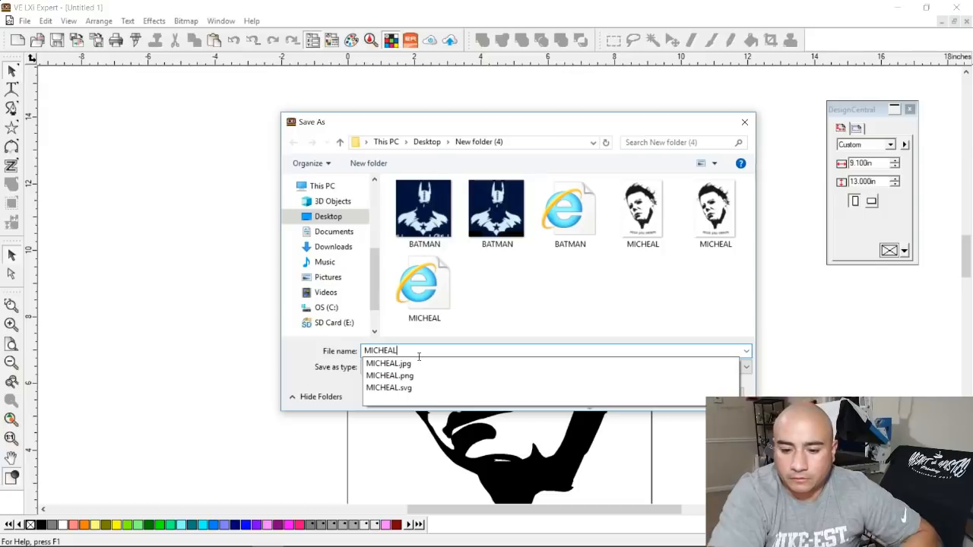
{"action": "key", "text": "Return"}
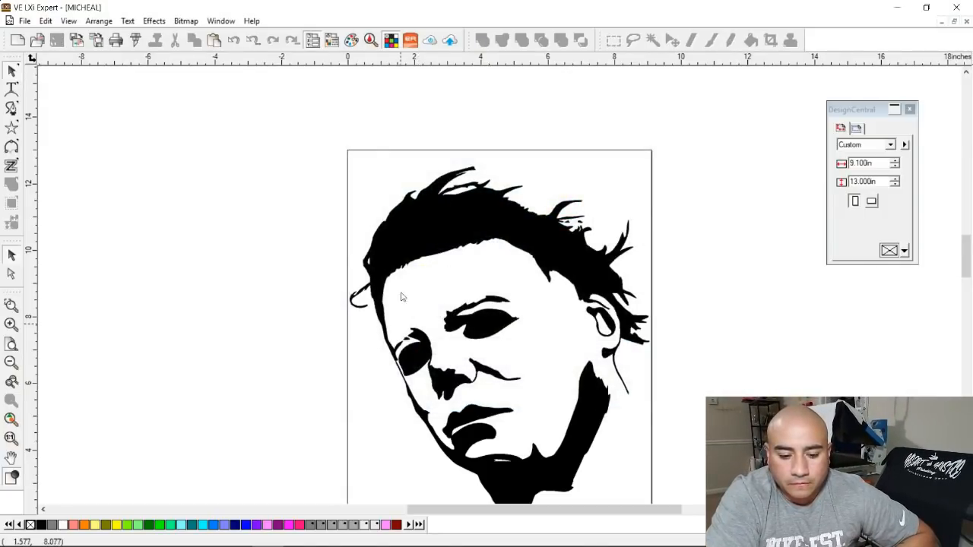
{"action": "mouse_move", "coordinate": [146, 545]}
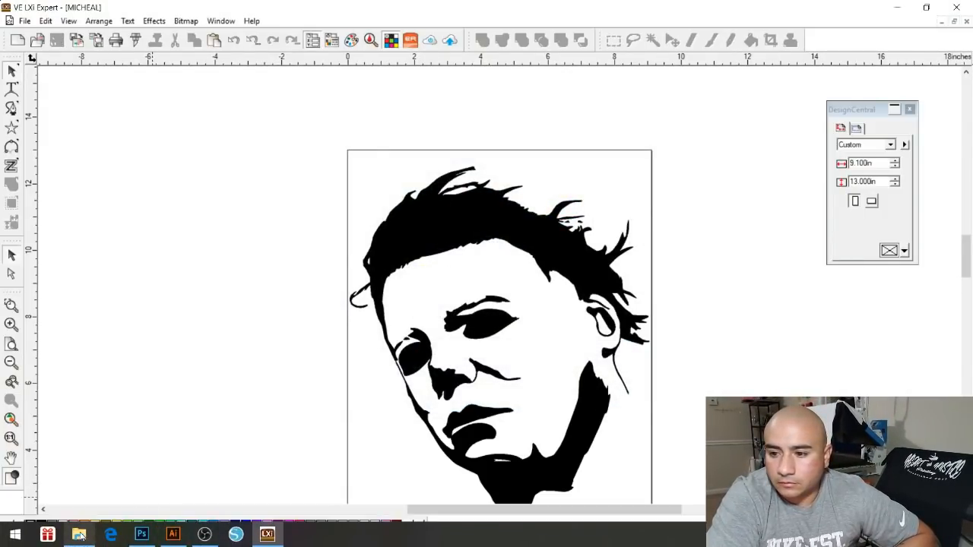
{"action": "left_click", "coordinate": [965, 21]}
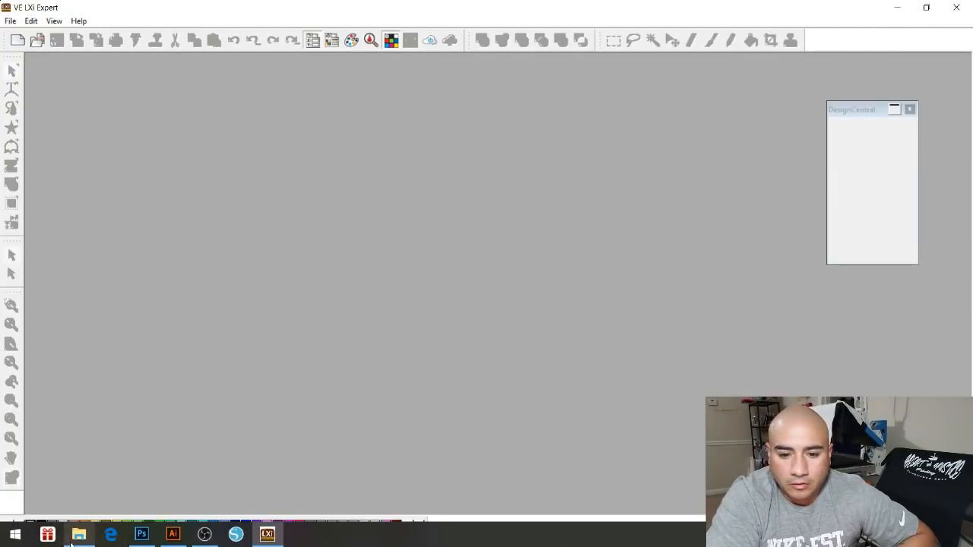
Step: Bring the BATMAN SVG from New folder (4) into VE LXi Expert
{"action": "left_click", "coordinate": [79, 535]}
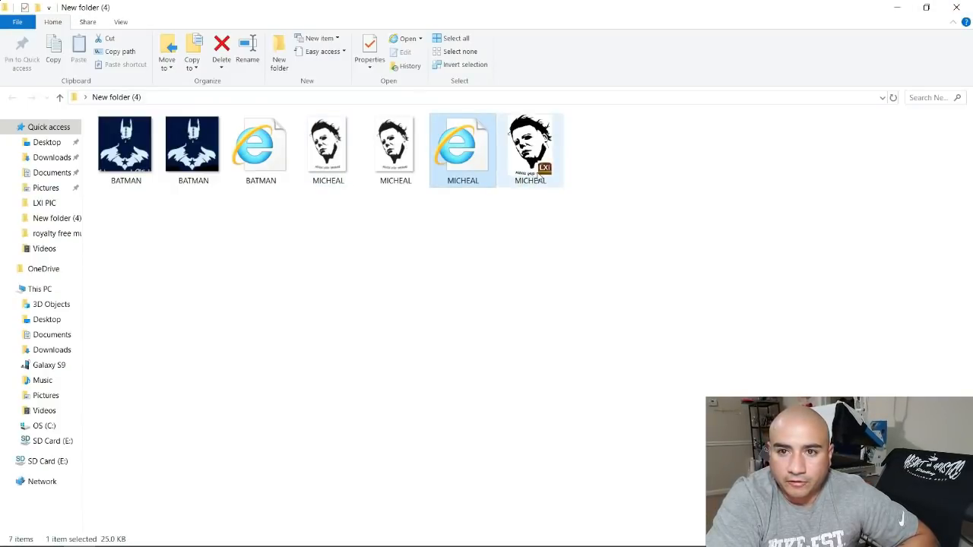
{"action": "left_click", "coordinate": [534, 144]}
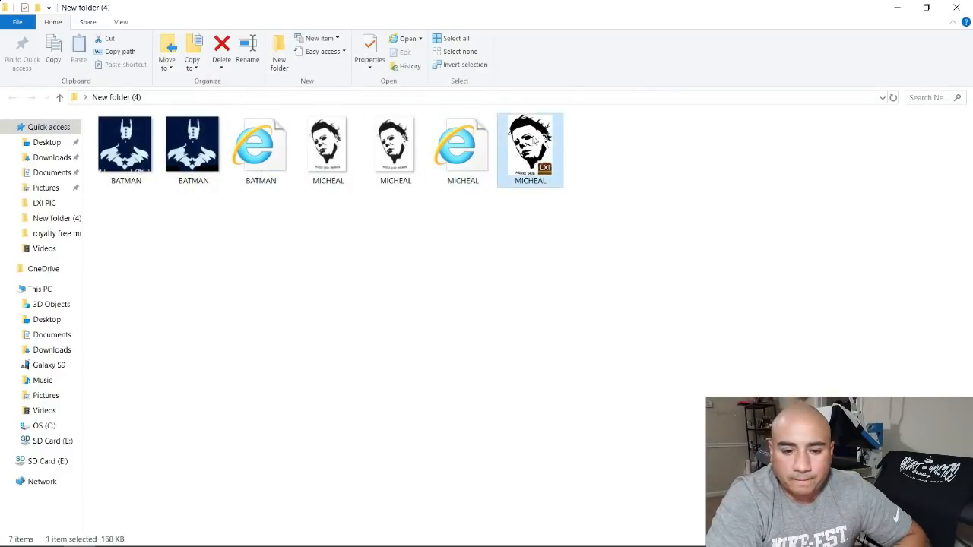
{"action": "left_click_drag", "start_coordinate": [253, 158], "coordinate": [357, 380]}
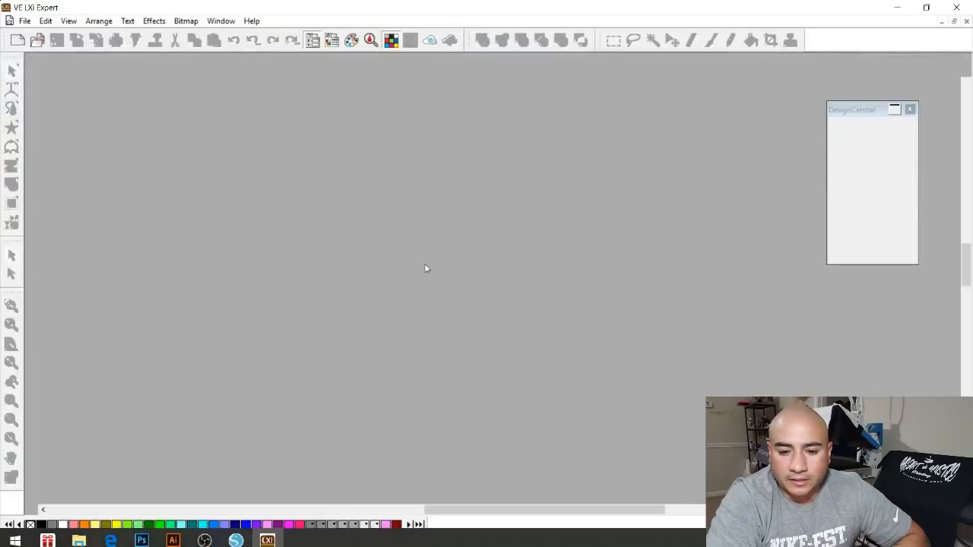
{"action": "left_click_drag", "start_coordinate": [299, 89], "coordinate": [715, 508]}
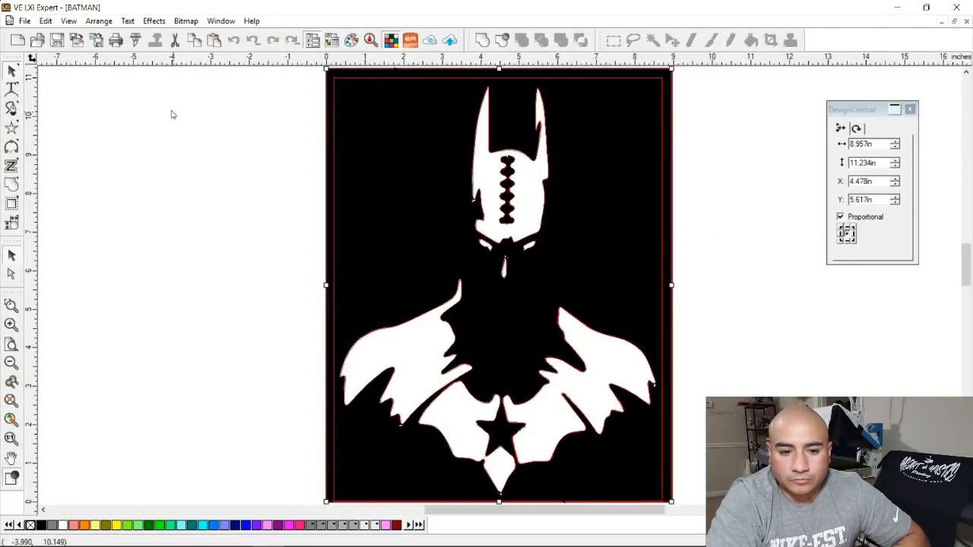
Step: Ungroup all levels of the imported Batman artwork and deselect it
{"action": "left_click", "coordinate": [99, 21]}
{"action": "mouse_move", "coordinate": [116, 37]}
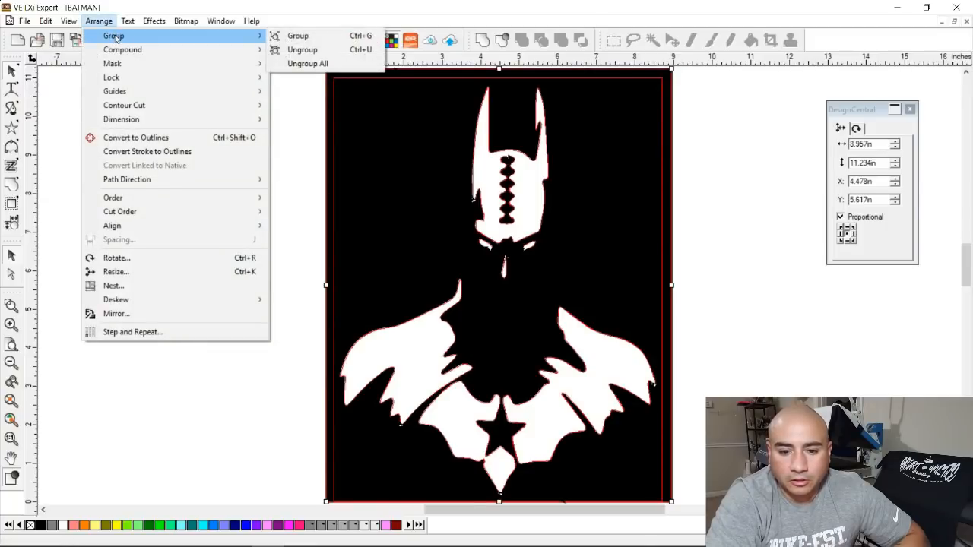
{"action": "left_click", "coordinate": [299, 64]}
{"action": "left_click", "coordinate": [268, 190]}
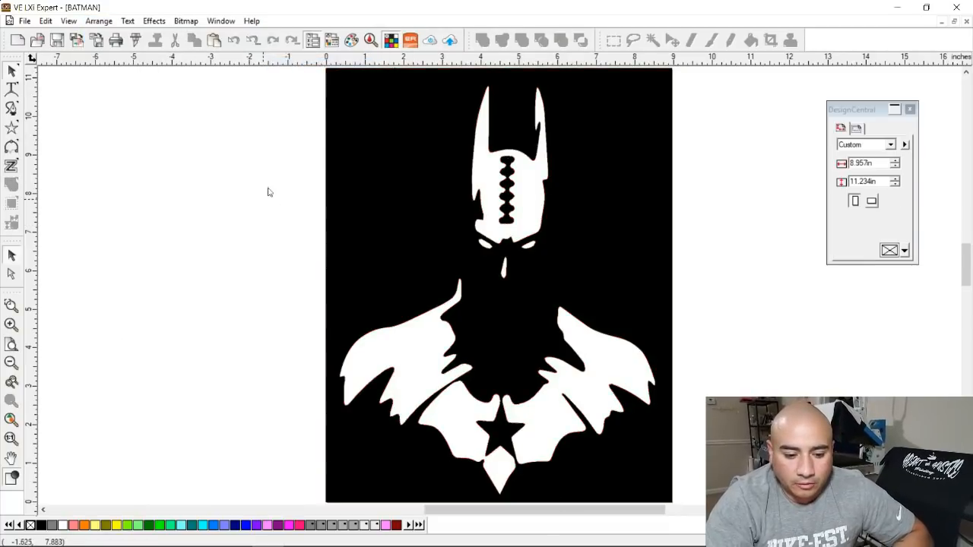
Step: Switch to the outline view and delete the two rectangular frames surrounding the Batman figure
{"action": "left_click", "coordinate": [11, 476]}
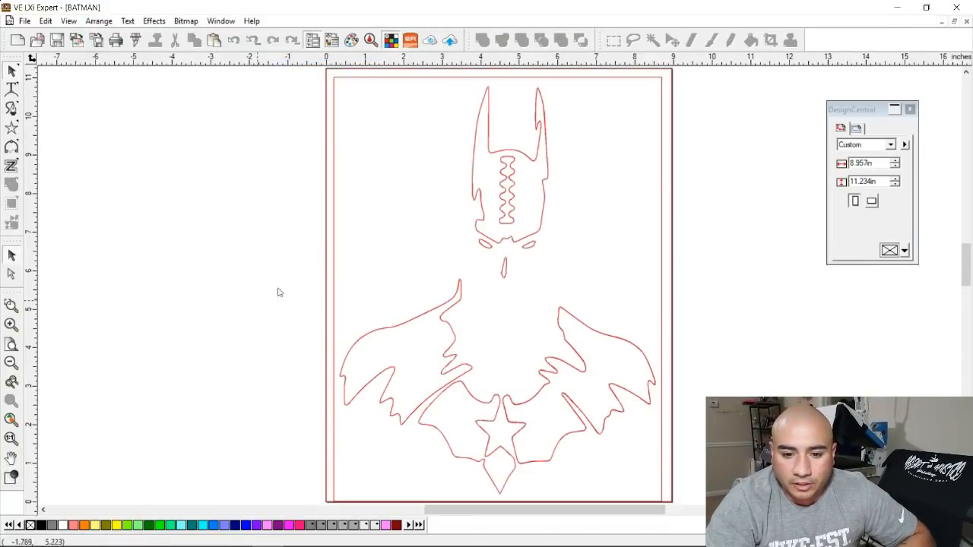
{"action": "left_click", "coordinate": [325, 116]}
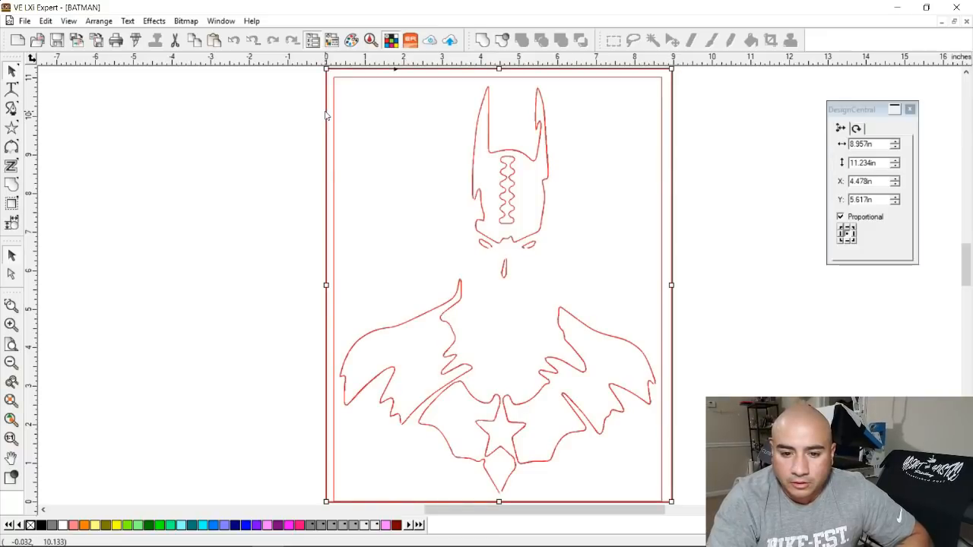
{"action": "left_click", "coordinate": [326, 114]}
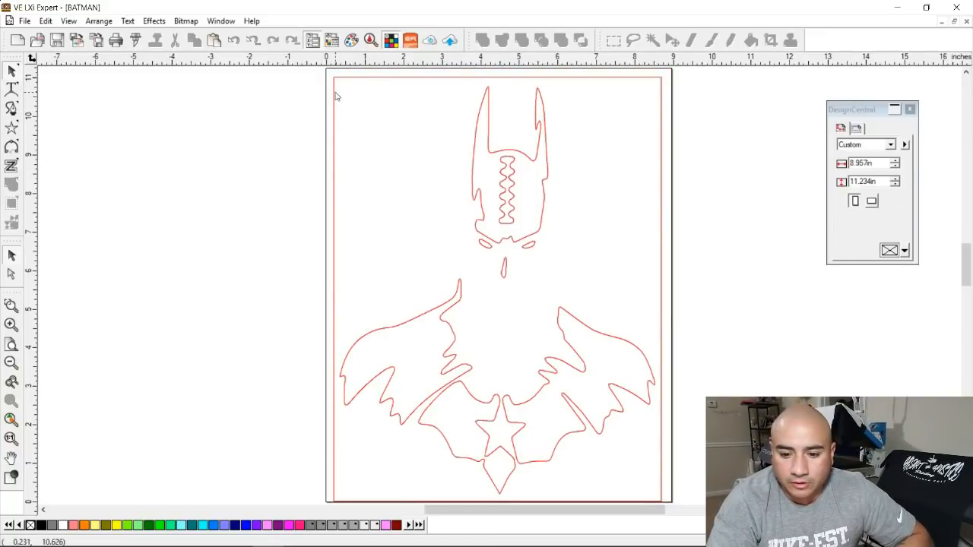
{"action": "left_click", "coordinate": [336, 94]}
{"action": "key", "text": "Delete"}
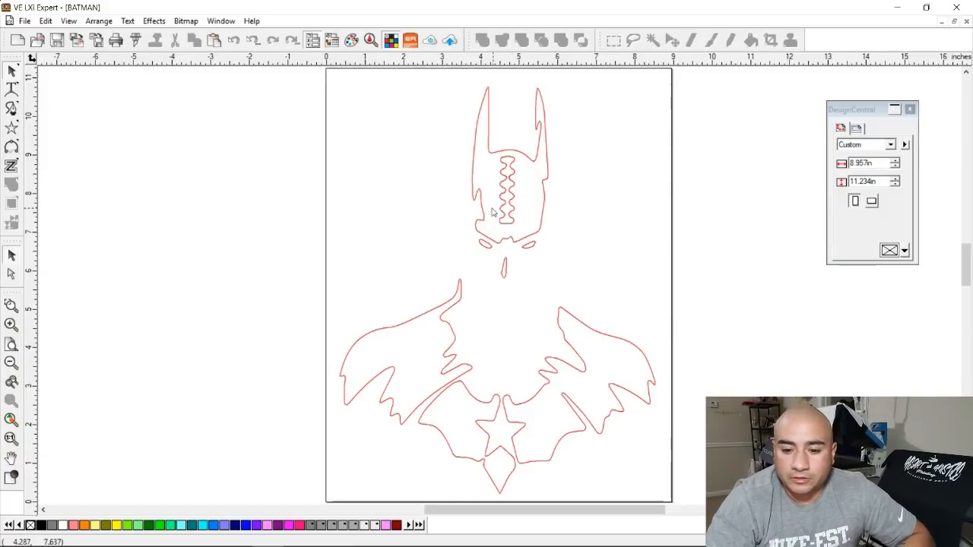
Step: Try moving the cowl outline off the page and enlarging the left eye shape, and undo both changes
{"action": "left_click_drag", "start_coordinate": [500, 154], "coordinate": [207, 187]}
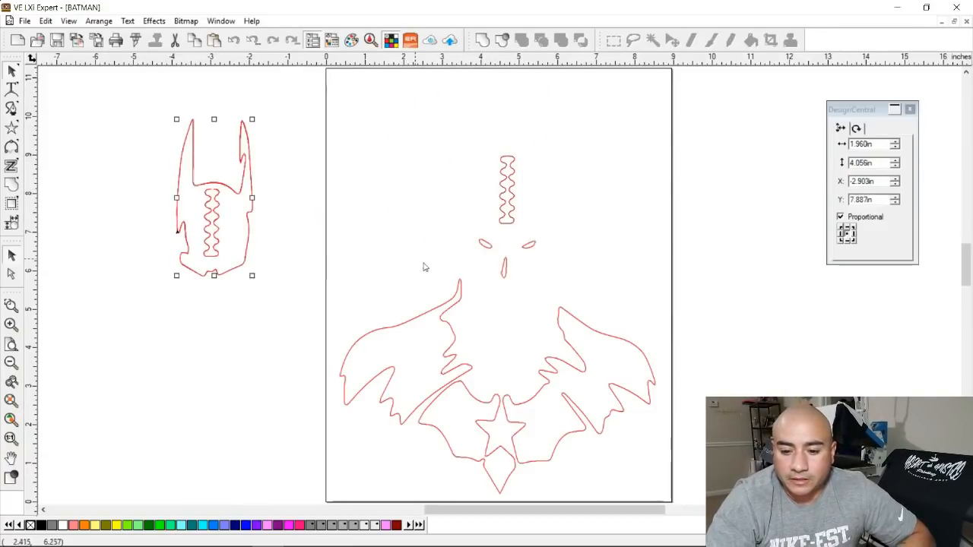
{"action": "left_click", "coordinate": [485, 246]}
{"action": "left_click", "coordinate": [482, 255]}
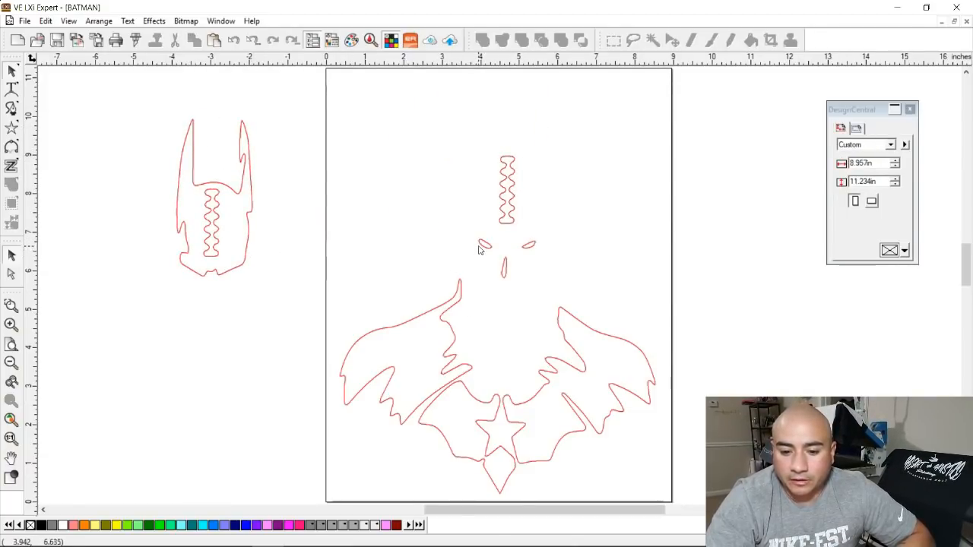
{"action": "left_click_drag", "start_coordinate": [479, 250], "coordinate": [454, 255]}
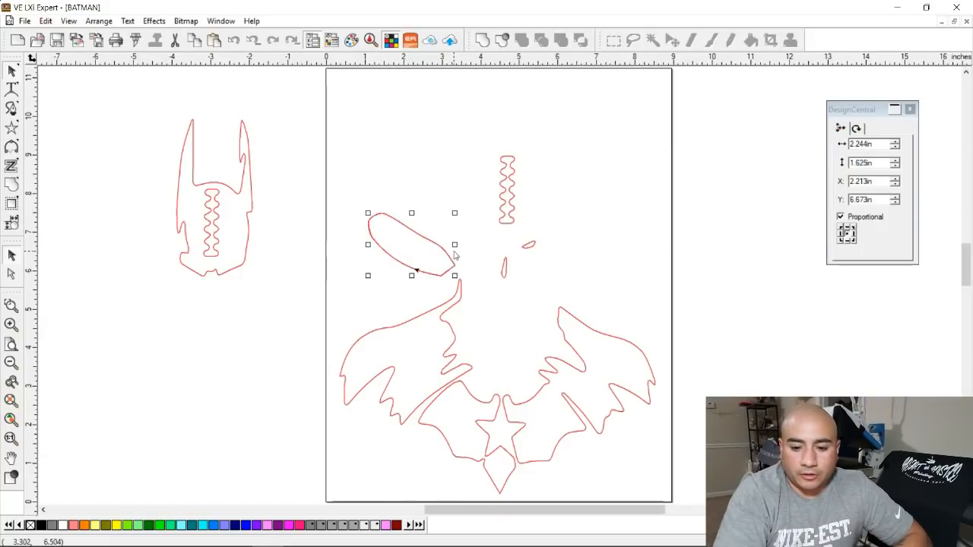
{"action": "key", "text": "ctrl+z"}
{"action": "key", "text": "ctrl+z"}
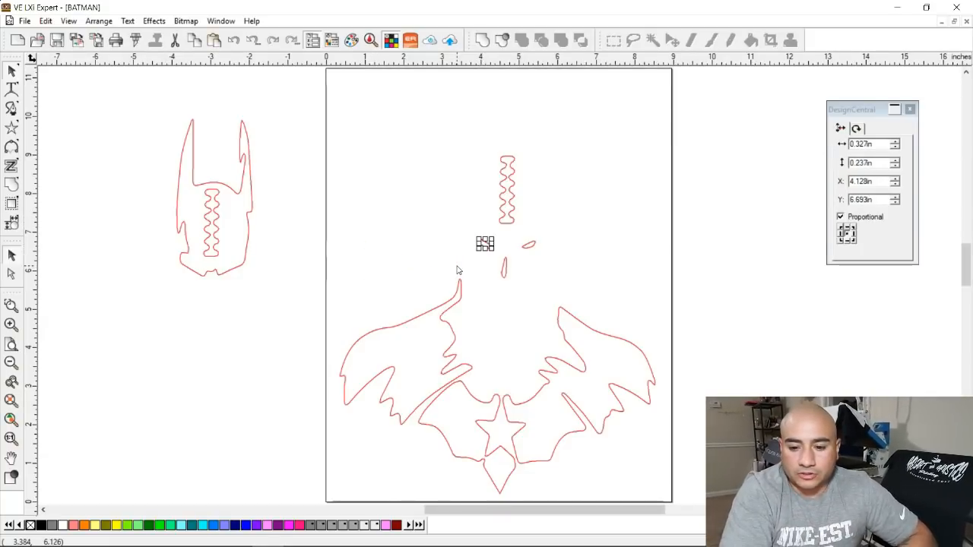
{"action": "key", "text": "ctrl+z"}
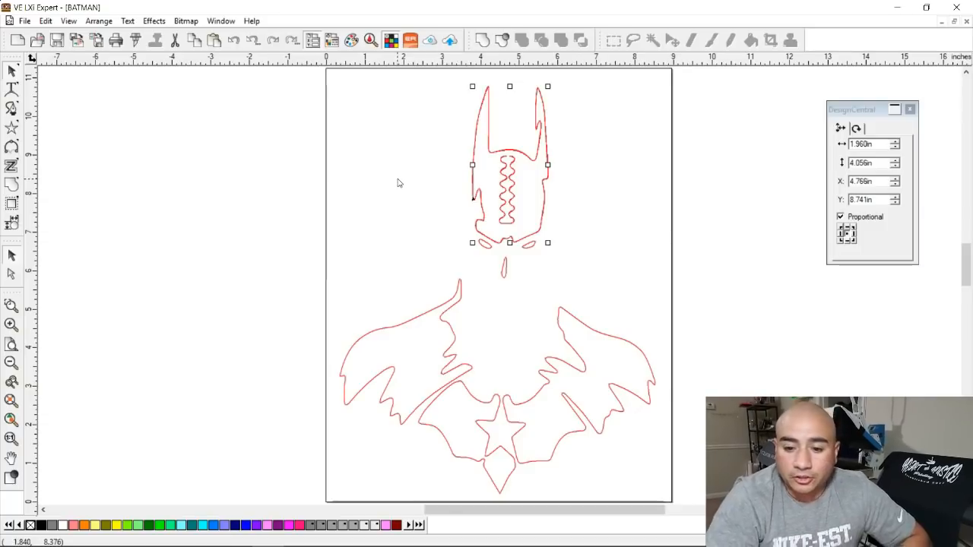
Step: Select all the remaining Batman outlines, group them as one object, and deselect it
{"action": "left_click", "coordinate": [251, 177]}
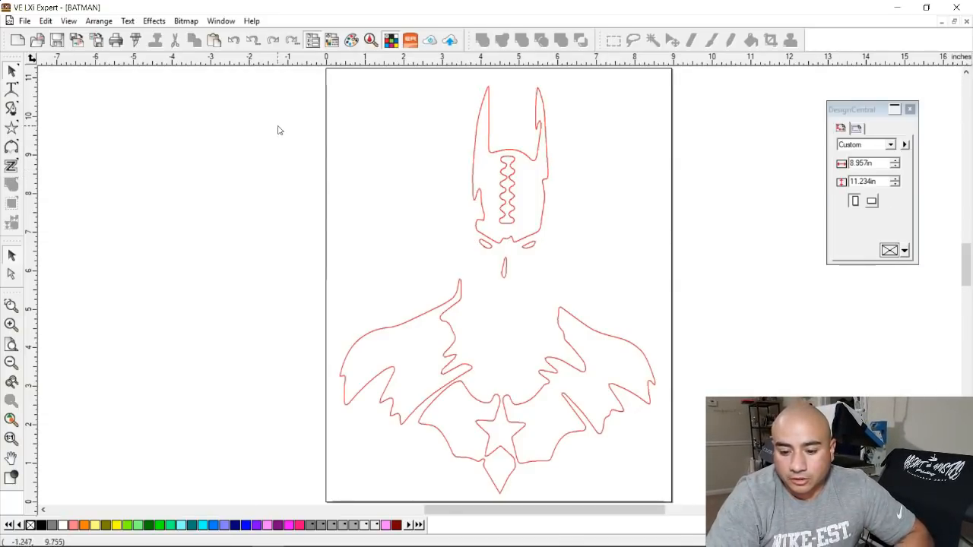
{"action": "left_click_drag", "start_coordinate": [282, 123], "coordinate": [660, 481]}
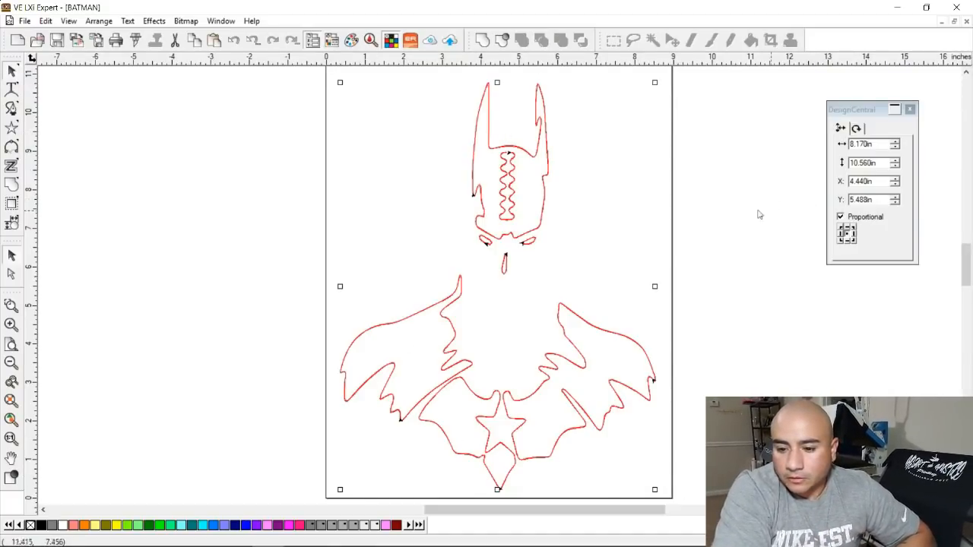
{"action": "left_click", "coordinate": [595, 185]}
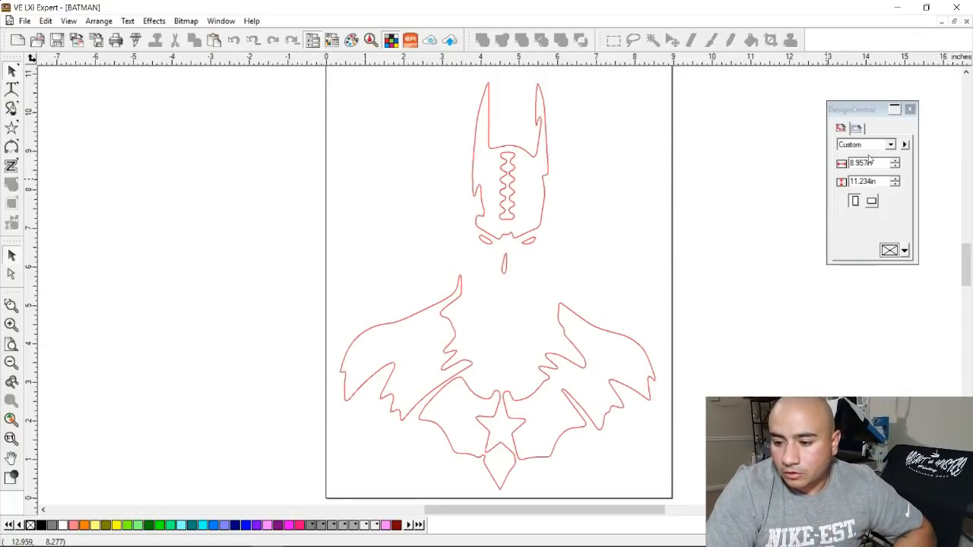
Step: Try to set the page height to 12 in
{"action": "left_click", "coordinate": [894, 180]}
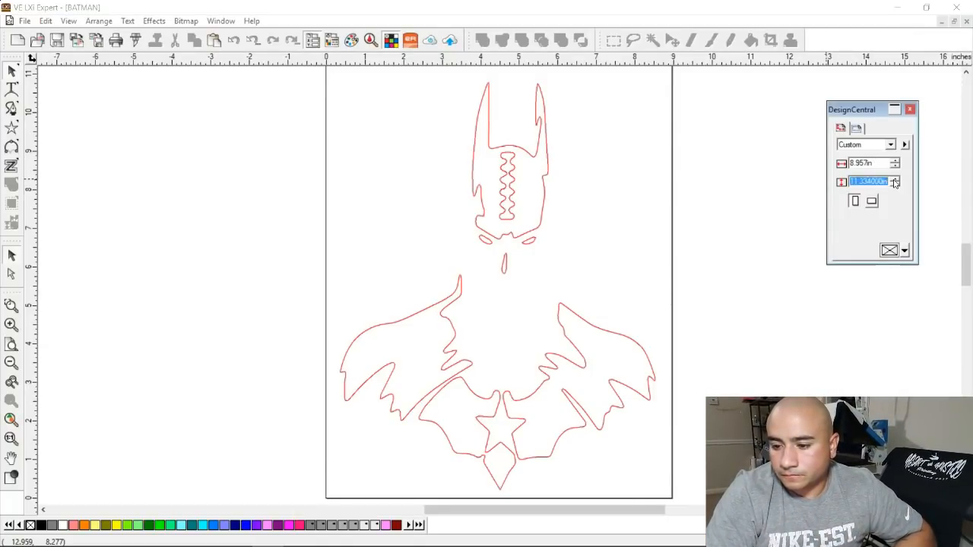
{"action": "left_click", "coordinate": [895, 179]}
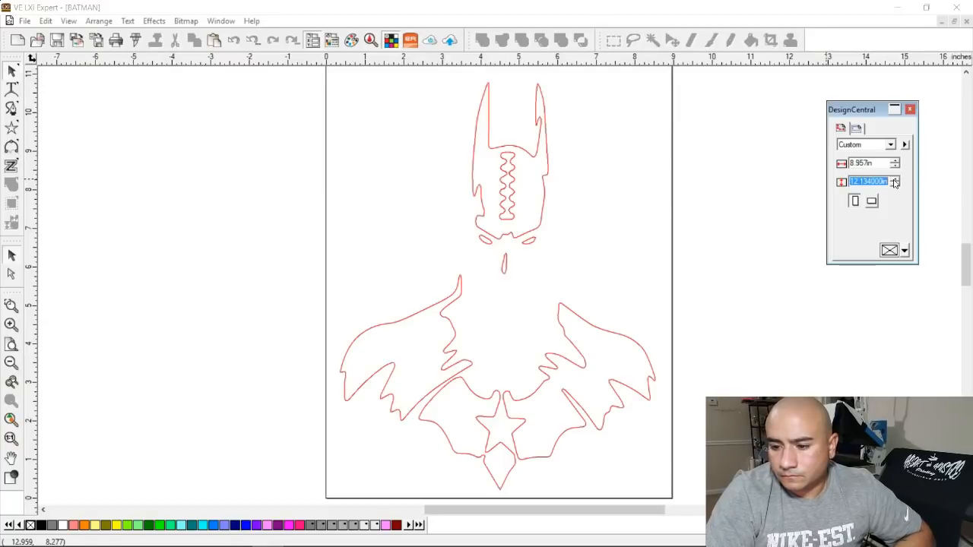
{"action": "left_click", "coordinate": [894, 185]}
{"action": "left_click", "coordinate": [895, 186]}
{"action": "left_click_drag", "start_coordinate": [888, 183], "coordinate": [665, 249]}
{"action": "type", "text": "12"}
{"action": "left_click", "coordinate": [705, 205]}
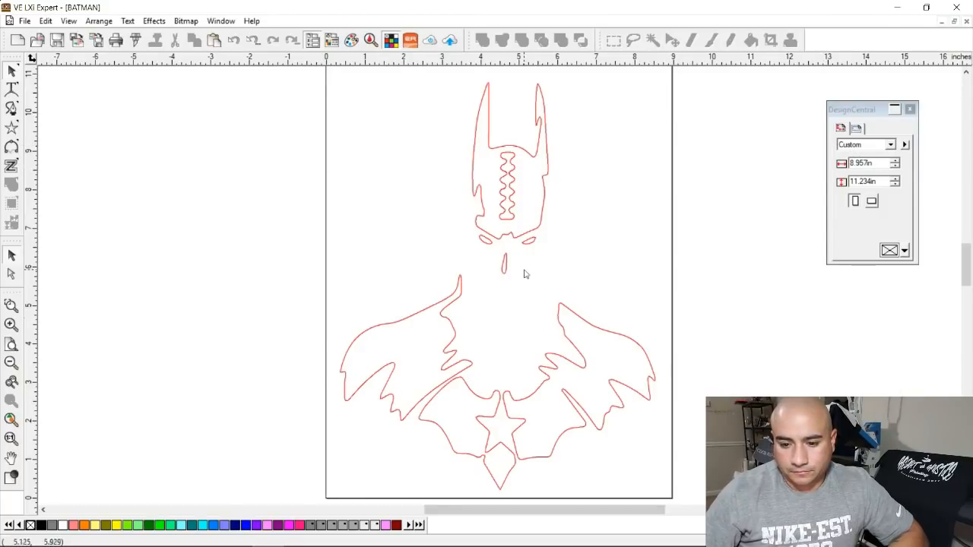
Step: Check the grouped artwork's fill, return to outlines, enlarge it proportionally to about 9.10 × 11.77 in, and deselect it
{"action": "scroll", "coordinate": [351, 287], "scroll_direction": "up", "scroll_amount": 2}
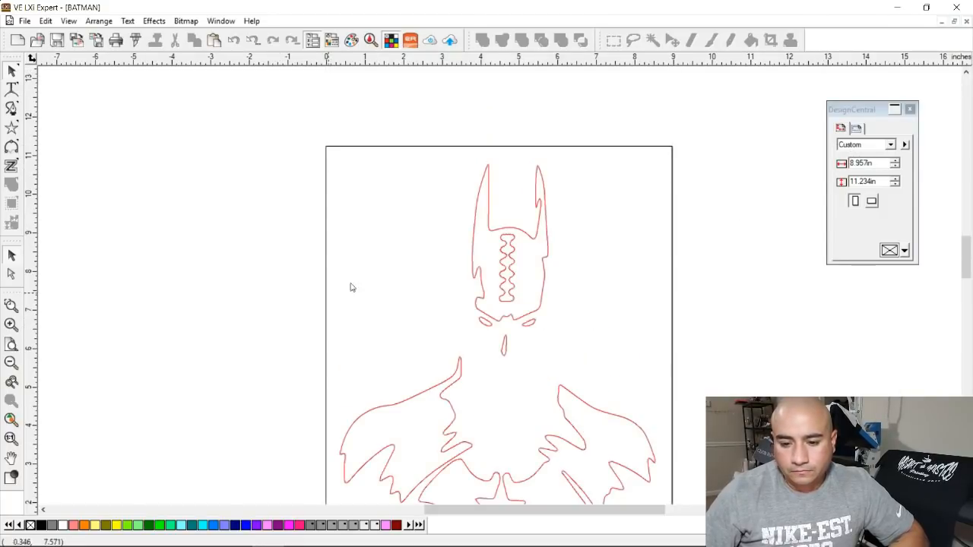
{"action": "left_click", "coordinate": [475, 236]}
{"action": "left_click", "coordinate": [11, 479]}
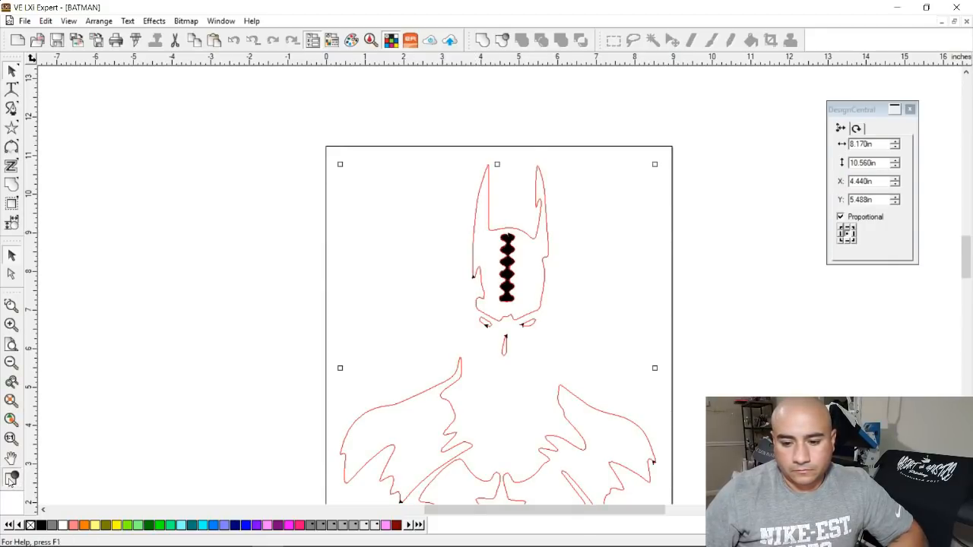
{"action": "left_click", "coordinate": [11, 479]}
{"action": "scroll", "coordinate": [410, 255], "scroll_direction": "down", "scroll_amount": 2}
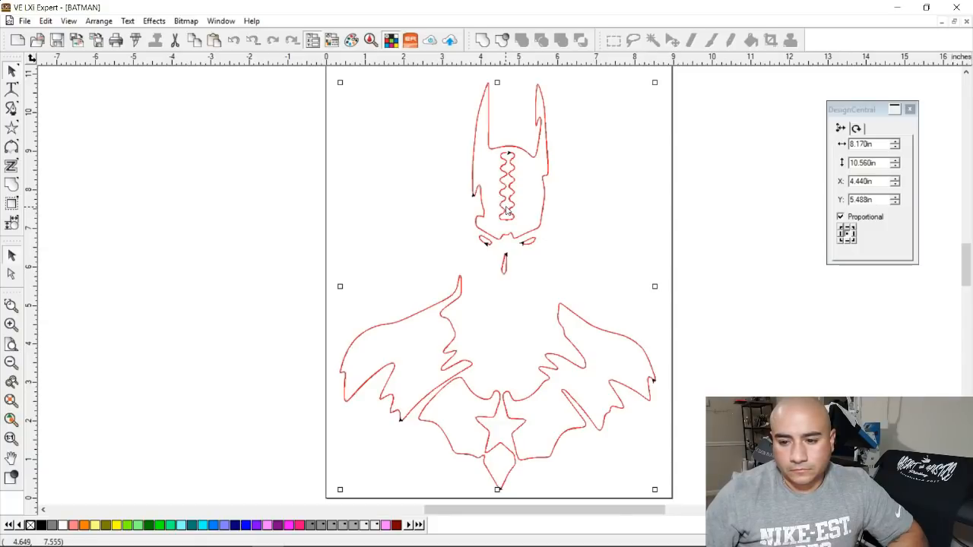
{"action": "scroll", "coordinate": [659, 148], "scroll_direction": "up", "scroll_amount": 2}
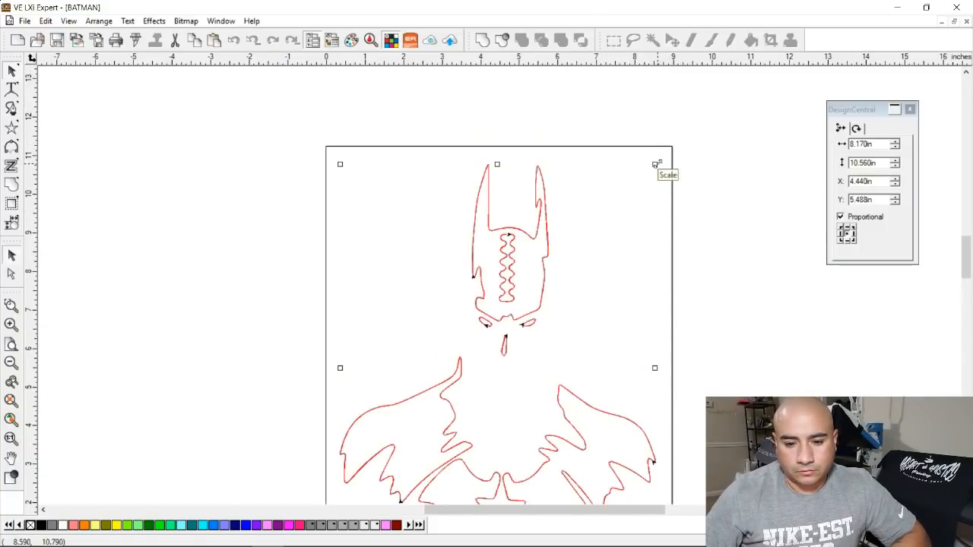
{"action": "left_click_drag", "start_coordinate": [656, 165], "coordinate": [674, 114]}
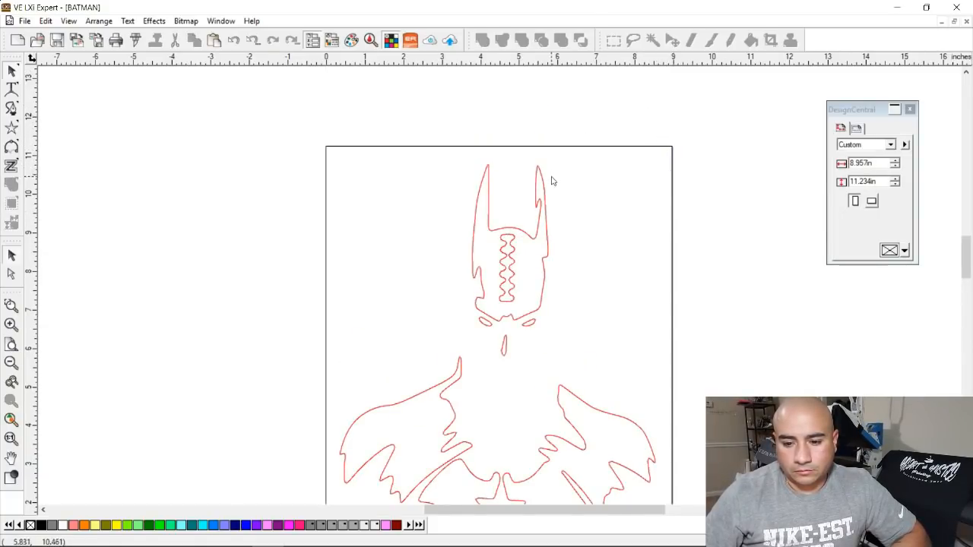
{"action": "left_click", "coordinate": [540, 184]}
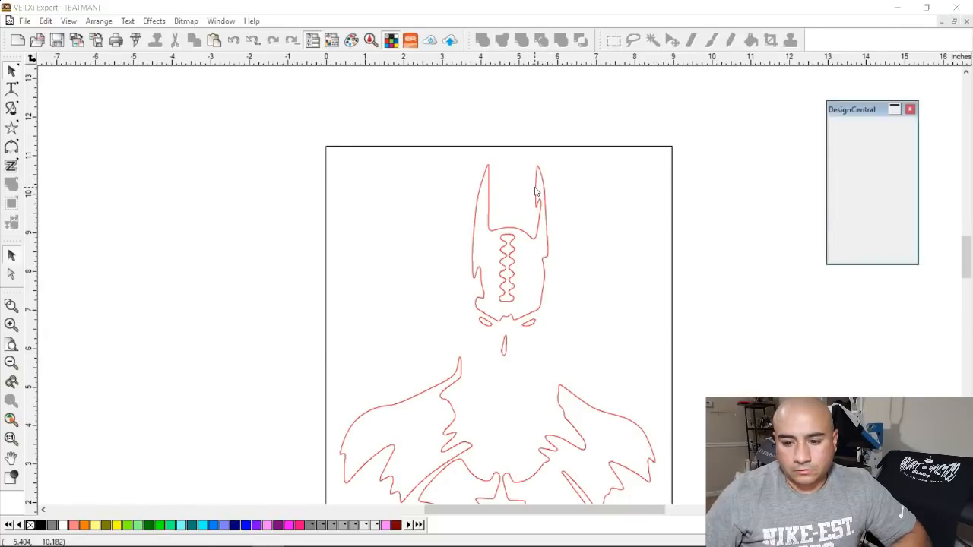
{"action": "left_click_drag", "start_coordinate": [655, 164], "coordinate": [676, 118]}
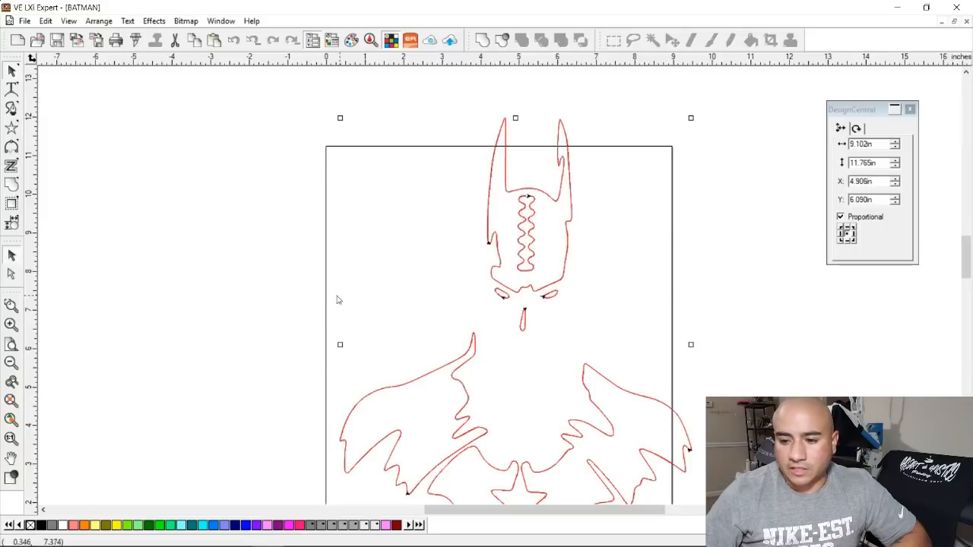
{"action": "left_click", "coordinate": [135, 247]}
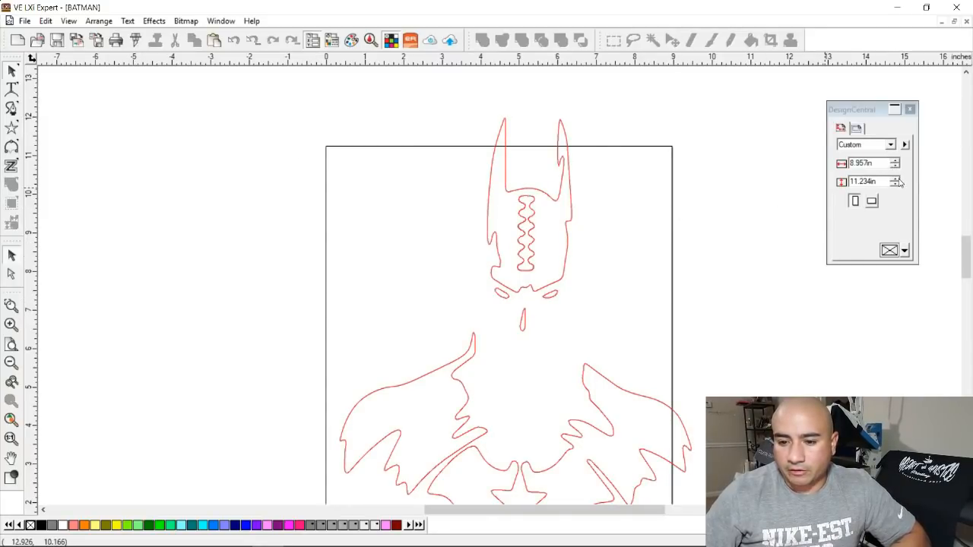
Step: Set the custom page size to 9.757 in wide by 12.434 in high so the enlarged artwork fits
{"action": "left_click", "coordinate": [895, 179]}
{"action": "left_click", "coordinate": [896, 180]}
{"action": "left_click", "coordinate": [896, 179]}
{"action": "left_click", "coordinate": [896, 179]}
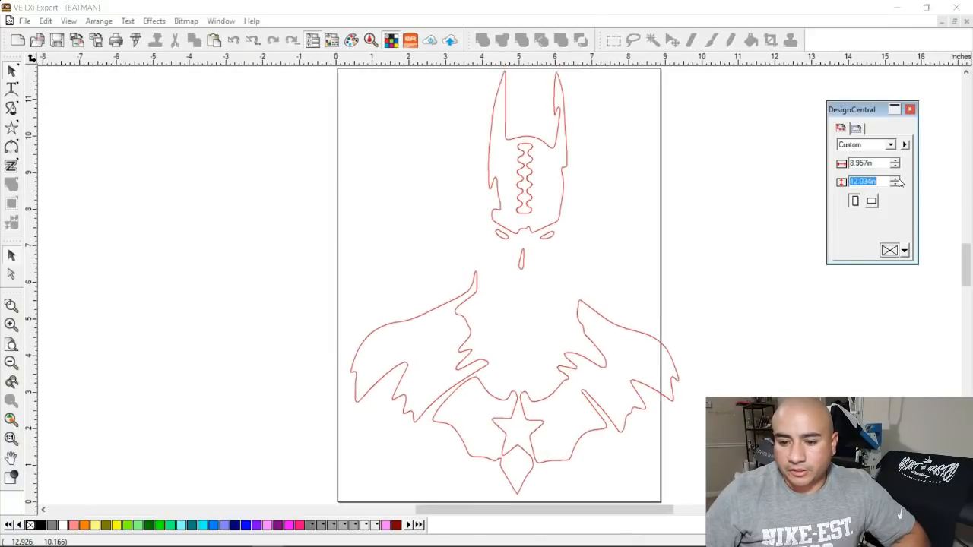
{"action": "left_click", "coordinate": [898, 180]}
{"action": "left_click", "coordinate": [898, 180]}
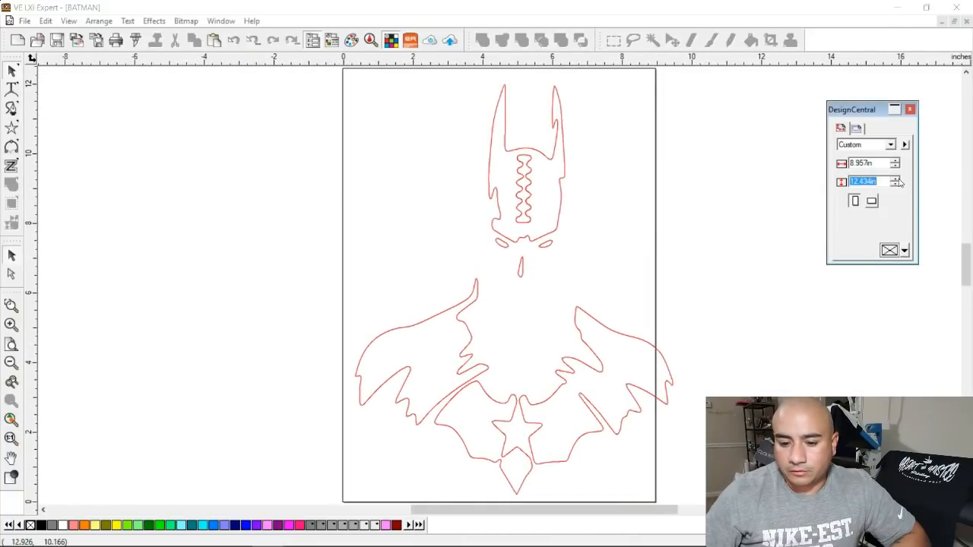
{"action": "left_click", "coordinate": [895, 164]}
{"action": "left_click", "coordinate": [895, 164]}
{"action": "left_click", "coordinate": [896, 165]}
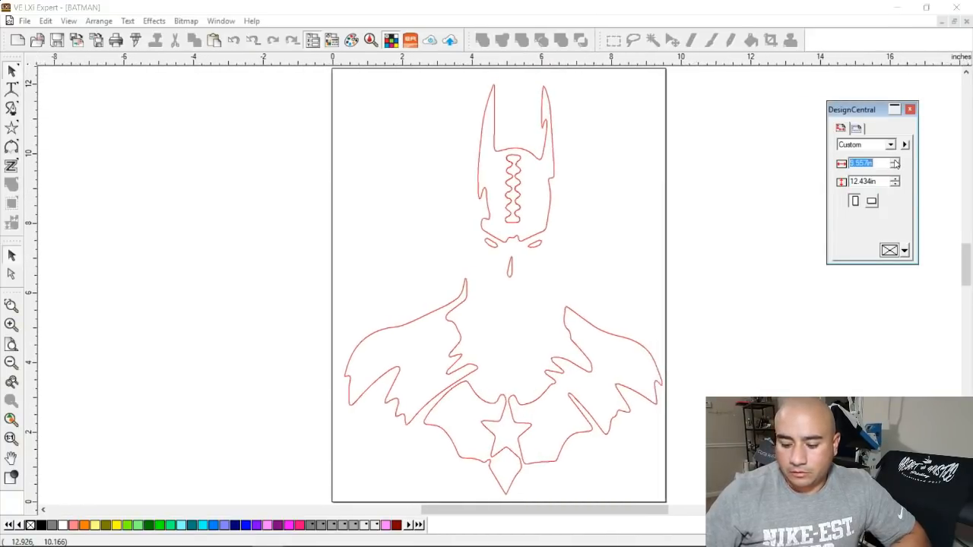
{"action": "left_click", "coordinate": [896, 164]}
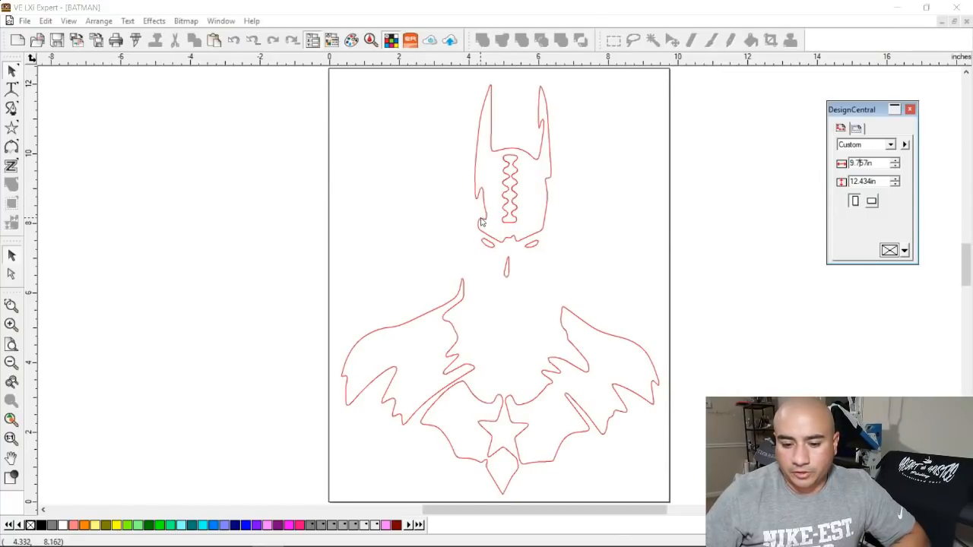
Step: Move the Batman artwork slightly left within the enlarged page, deselect it, and switch back to the filled view
{"action": "left_click", "coordinate": [476, 194]}
{"action": "left_click_drag", "start_coordinate": [476, 195], "coordinate": [469, 191]}
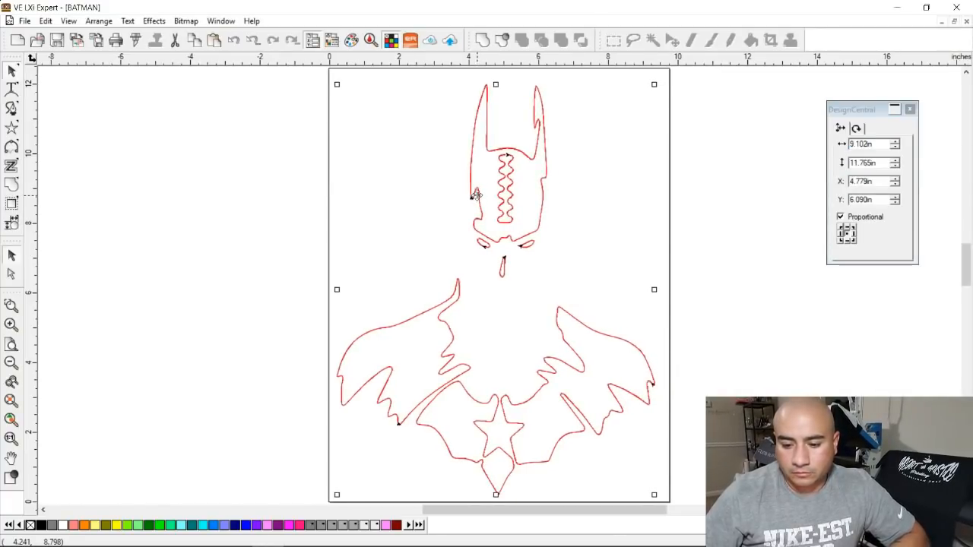
{"action": "left_click", "coordinate": [278, 134]}
{"action": "left_click", "coordinate": [9, 479]}
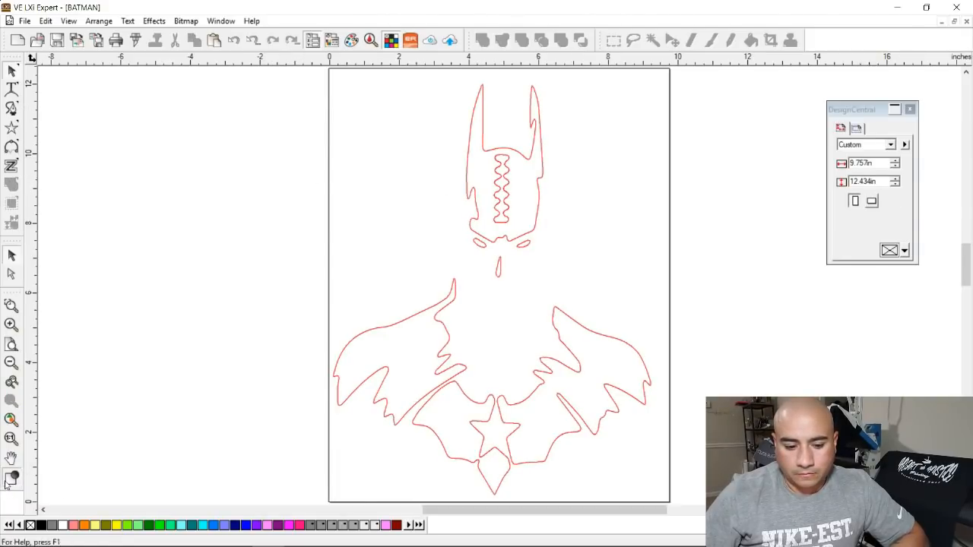
Step: Fill the cowl's zigzag strip, left wing, left chest piece and bottom diamond with black, alternating between outline and filled views
{"action": "left_click", "coordinate": [12, 481]}
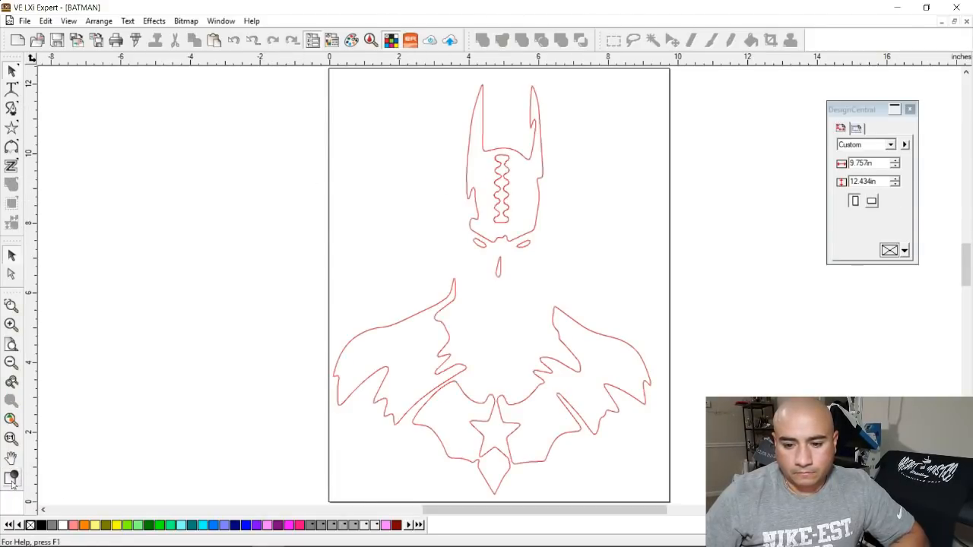
{"action": "left_click", "coordinate": [12, 481]}
{"action": "left_click", "coordinate": [11, 481]}
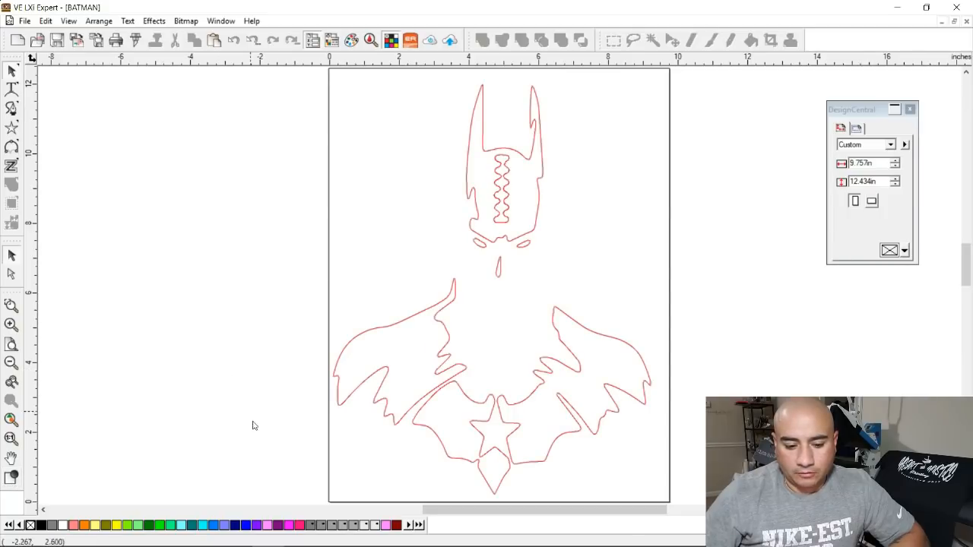
{"action": "left_click", "coordinate": [11, 481]}
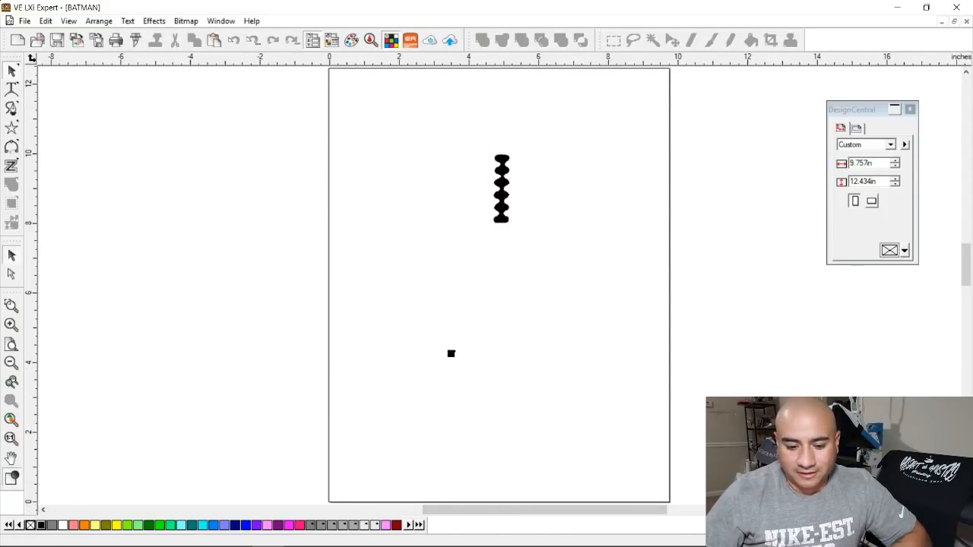
{"action": "left_click_drag", "start_coordinate": [395, 409], "coordinate": [394, 406]}
{"action": "left_click", "coordinate": [11, 480]}
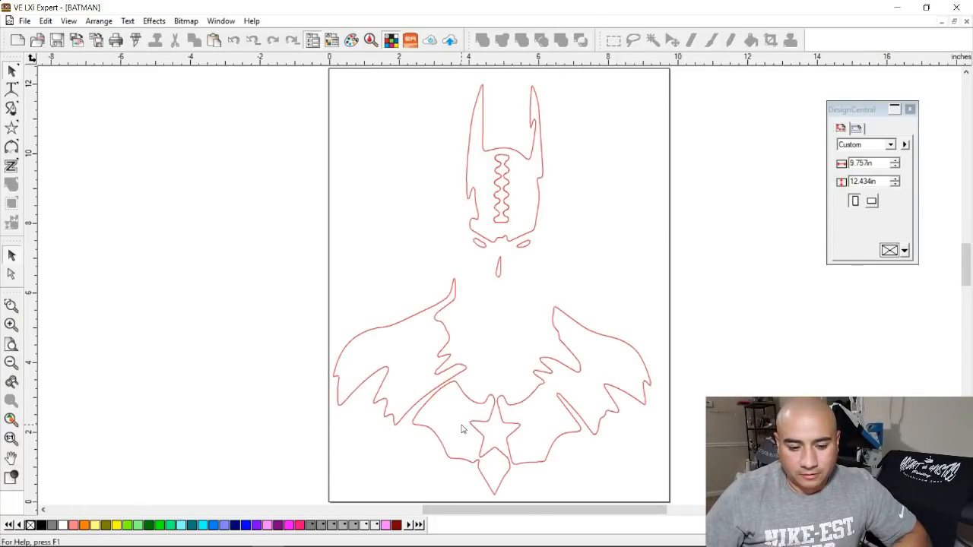
Step: Cancel the wireframe preferences, fill Batman's right wing and right chest piece with black, and return to the filled view
{"action": "double_click", "coordinate": [11, 478]}
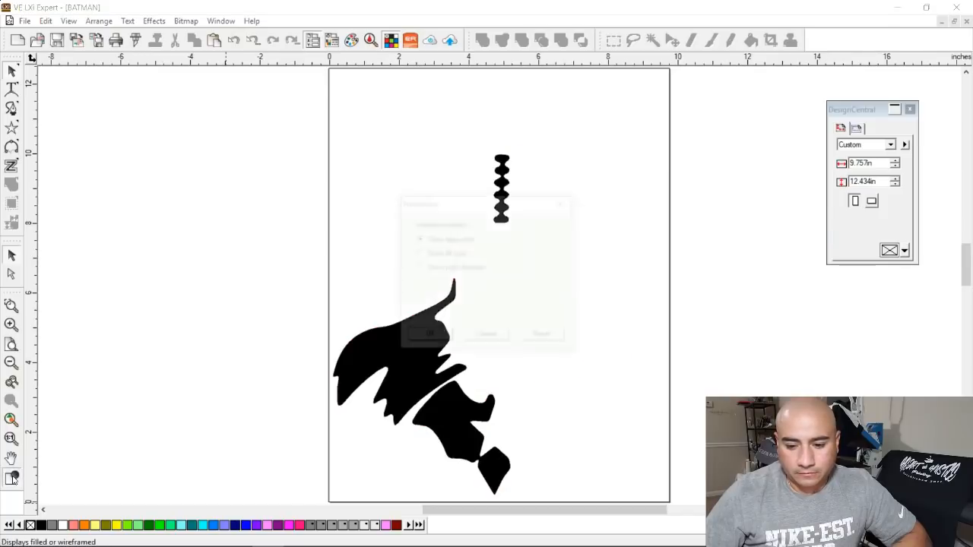
{"action": "left_click", "coordinate": [495, 336]}
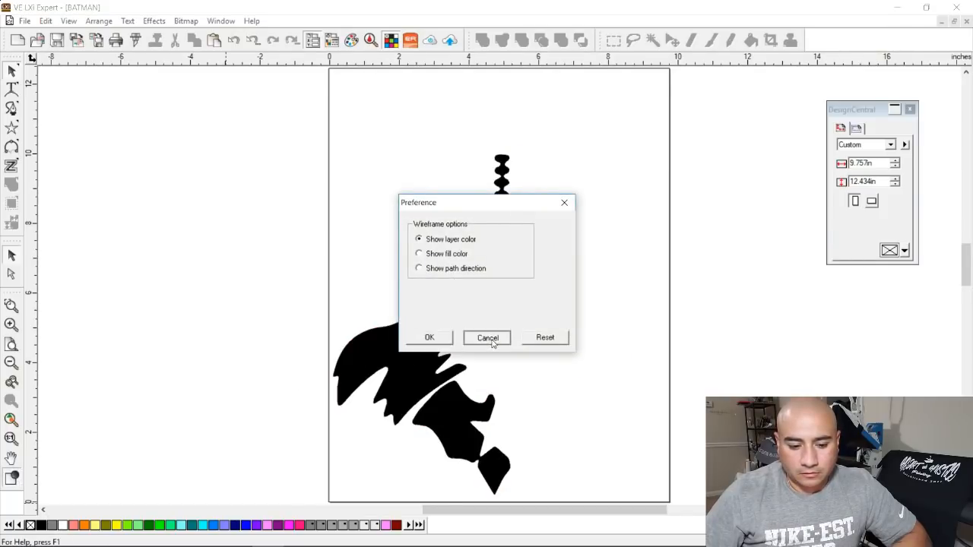
{"action": "left_click", "coordinate": [12, 485]}
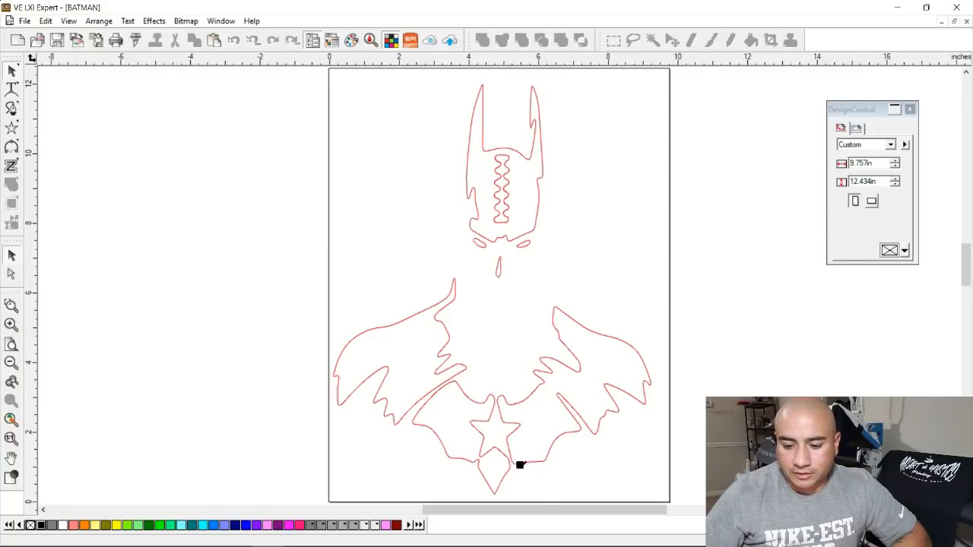
{"action": "left_click", "coordinate": [12, 479]}
Step: Select all the artwork to reveal its outlines, and fill the cowl, both eyes and the nose mark with black
{"action": "key", "text": "ctrl+a"}
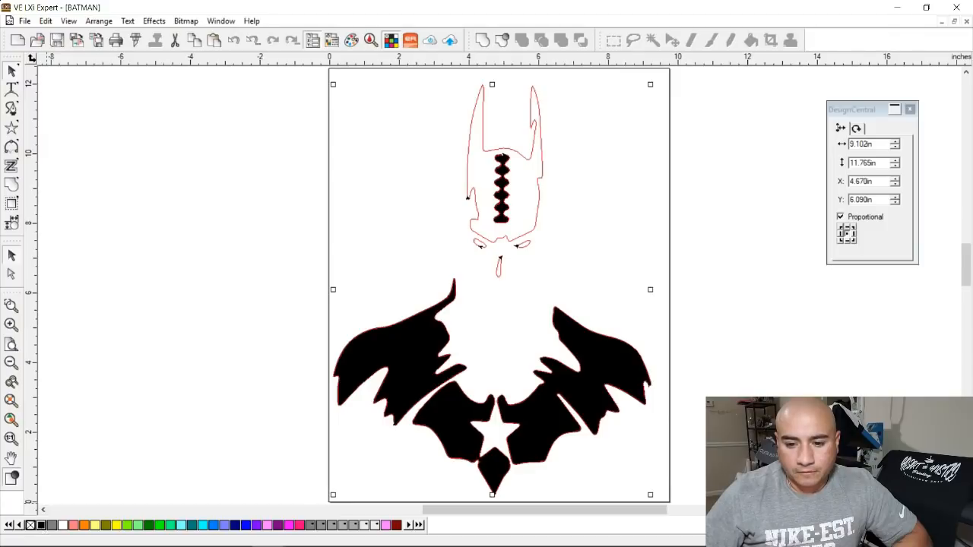
{"action": "left_click_drag", "start_coordinate": [487, 172], "coordinate": [481, 173]}
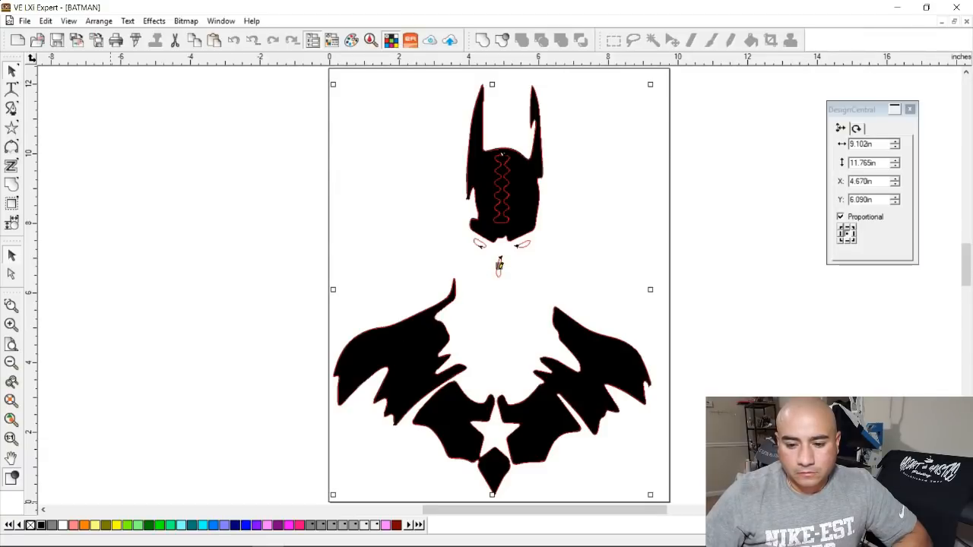
{"action": "left_click_drag", "start_coordinate": [498, 264], "coordinate": [498, 263]}
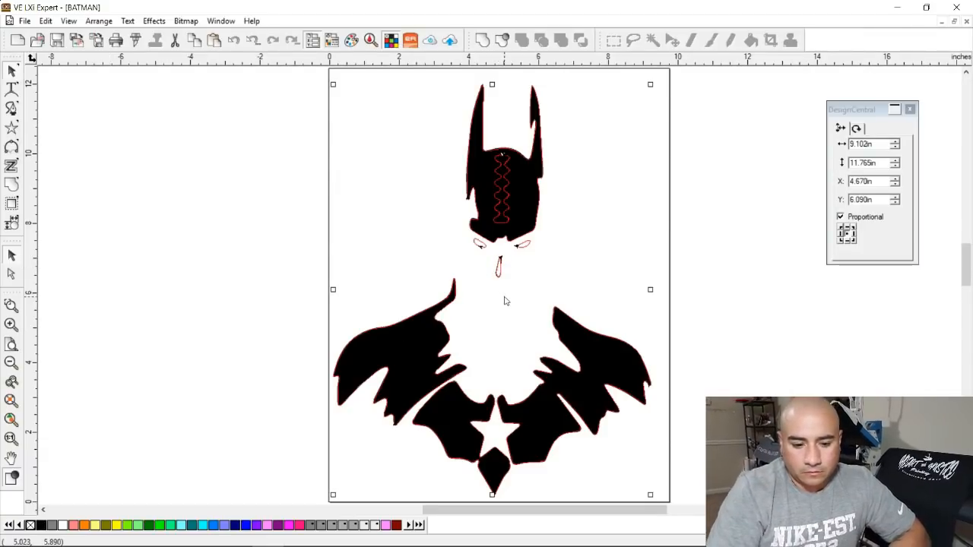
{"action": "left_click", "coordinate": [12, 327]}
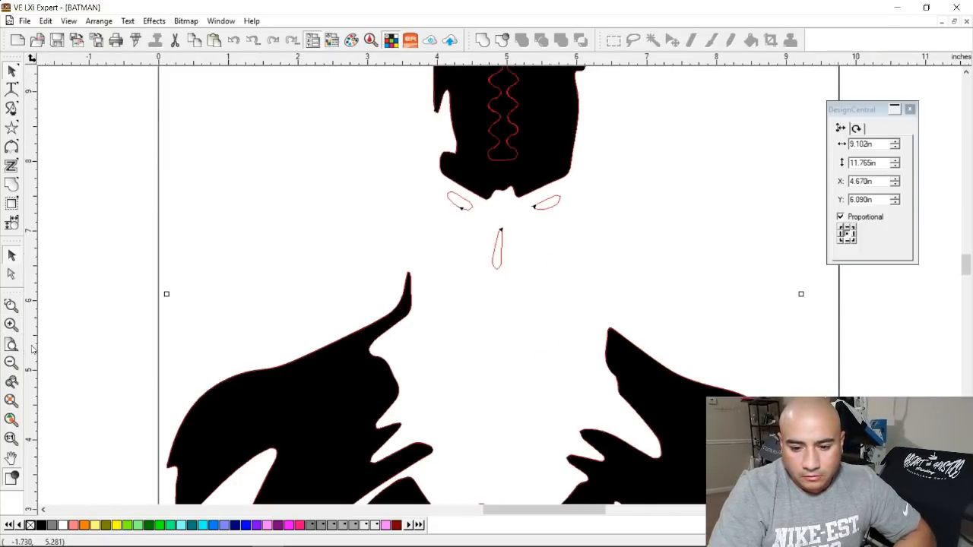
{"action": "left_click", "coordinate": [11, 326]}
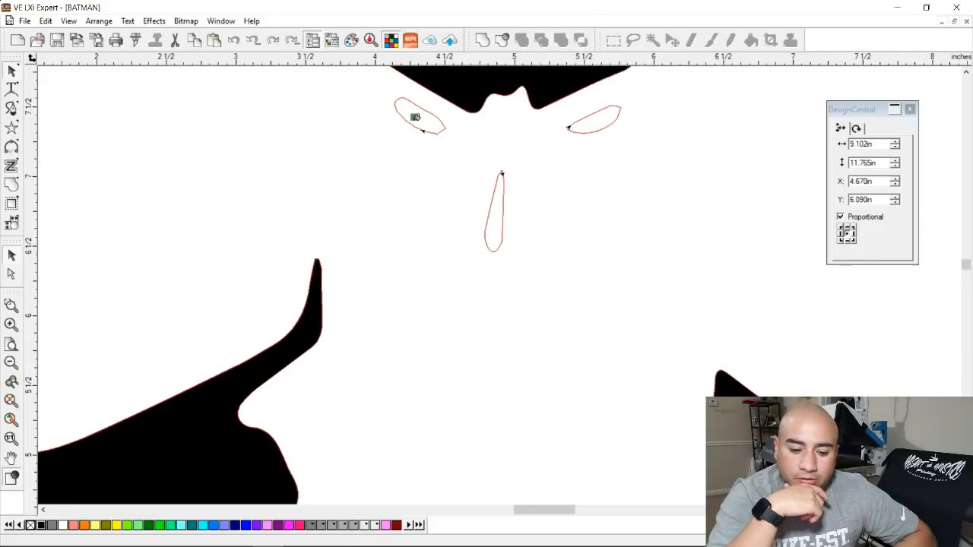
{"action": "left_click", "coordinate": [416, 117]}
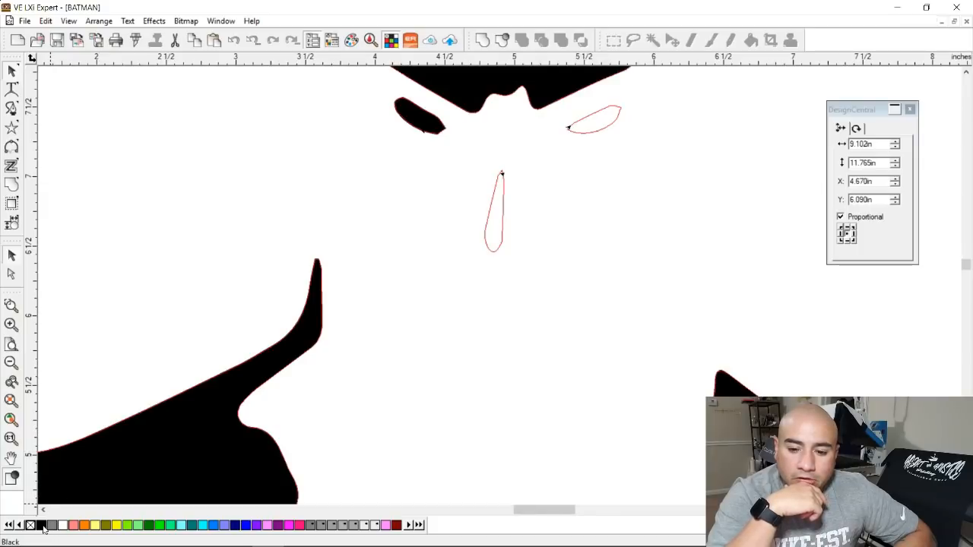
{"action": "left_click", "coordinate": [493, 228]}
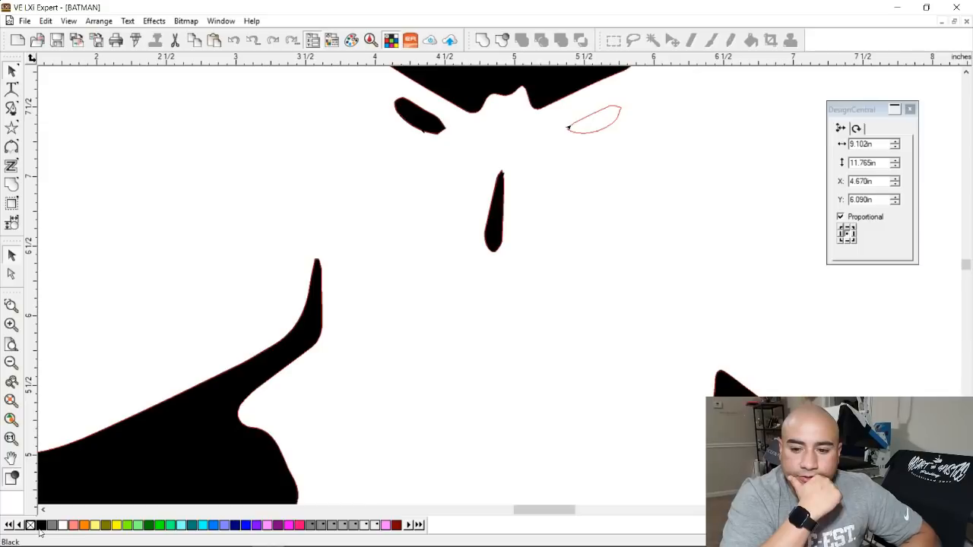
{"action": "left_click", "coordinate": [600, 118]}
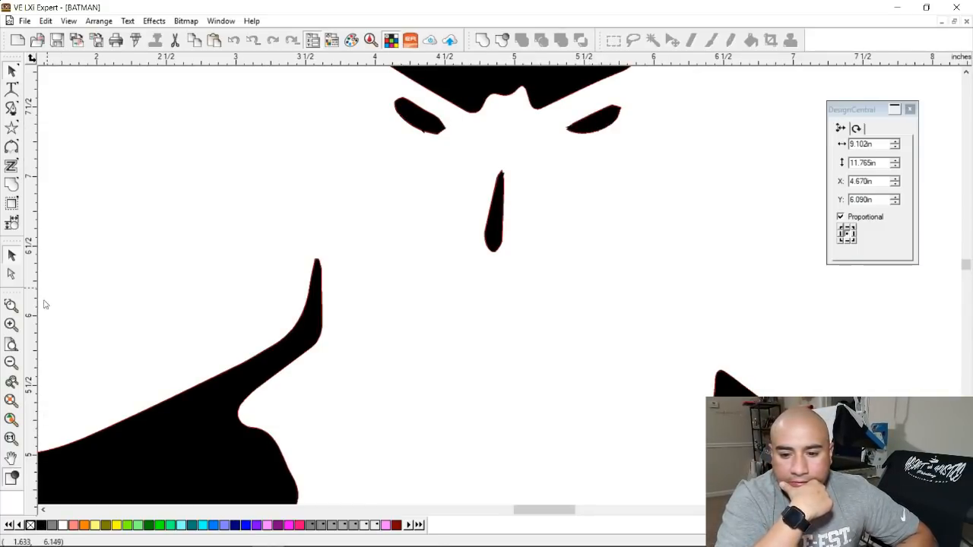
{"action": "left_click", "coordinate": [10, 343]}
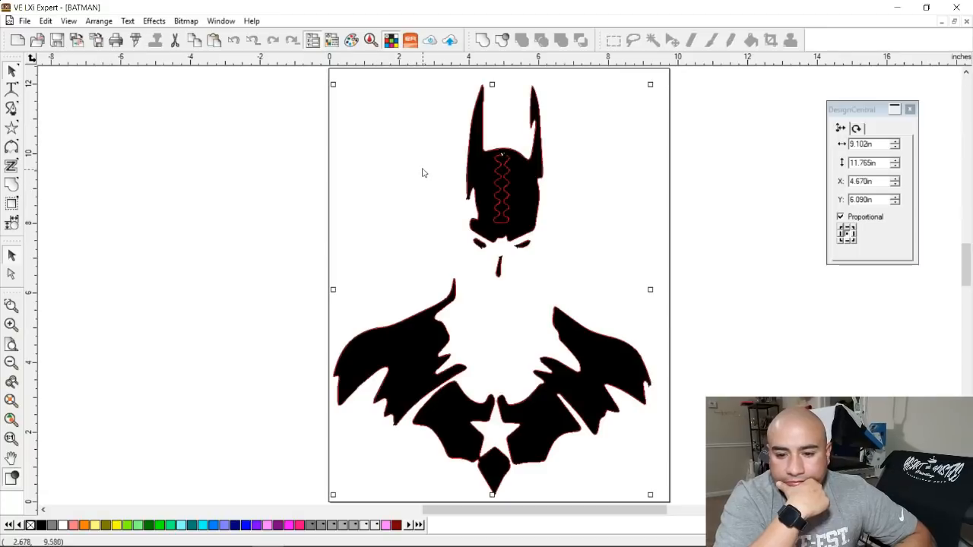
Step: Ungroup all of the Batman artwork
{"action": "left_click_drag", "start_coordinate": [257, 116], "coordinate": [721, 481]}
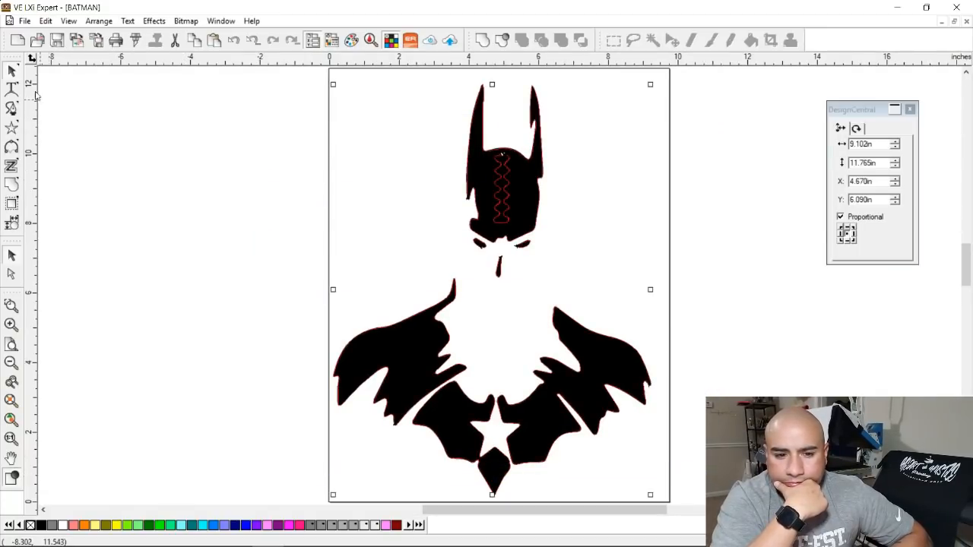
{"action": "left_click", "coordinate": [95, 21]}
{"action": "mouse_move", "coordinate": [251, 21]}
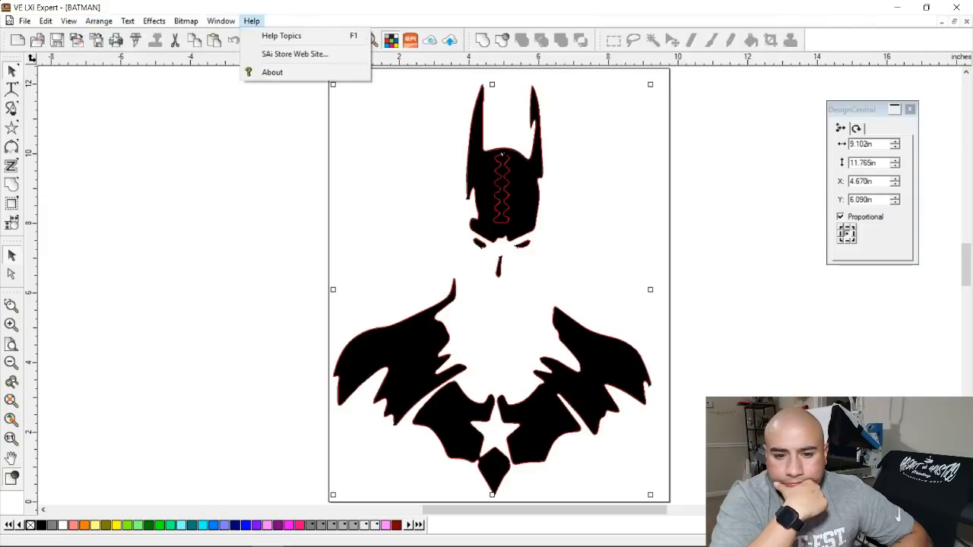
{"action": "mouse_move", "coordinate": [99, 21]}
{"action": "mouse_move", "coordinate": [137, 35]}
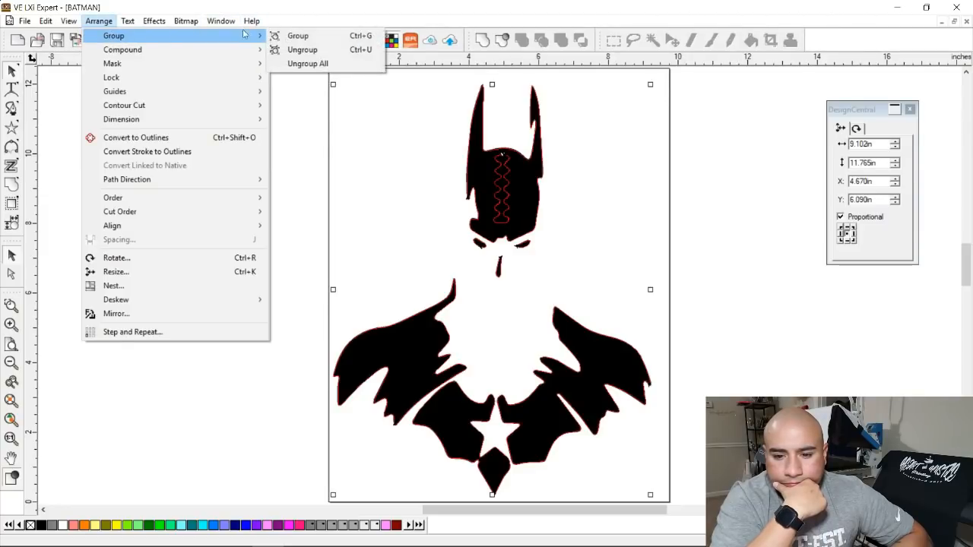
{"action": "left_click", "coordinate": [308, 63]}
Step: Select the zigzag strip in the cowl, make it show white against the black, and deselect it
{"action": "left_click", "coordinate": [504, 195]}
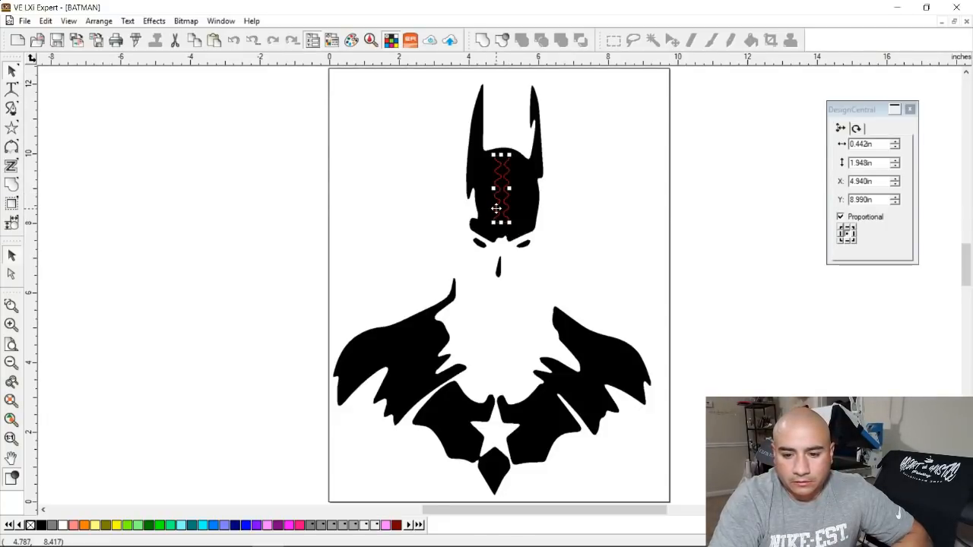
{"action": "key", "text": "ctrl+shift+a"}
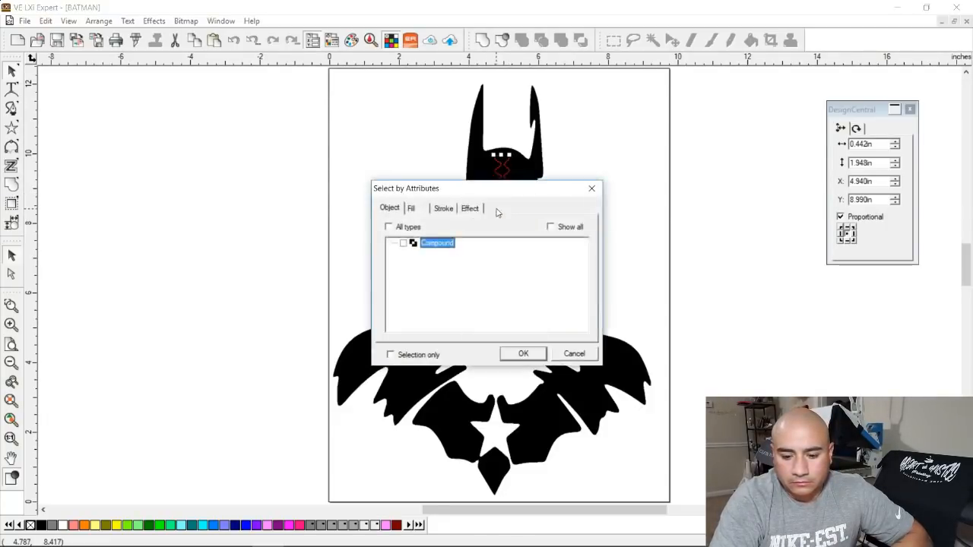
{"action": "left_click", "coordinate": [576, 356]}
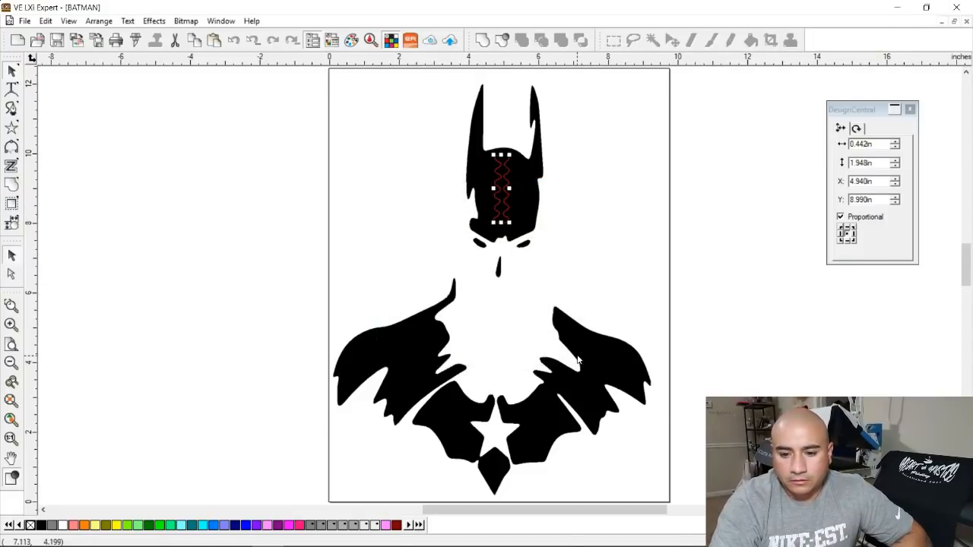
{"action": "key", "text": "Escape"}
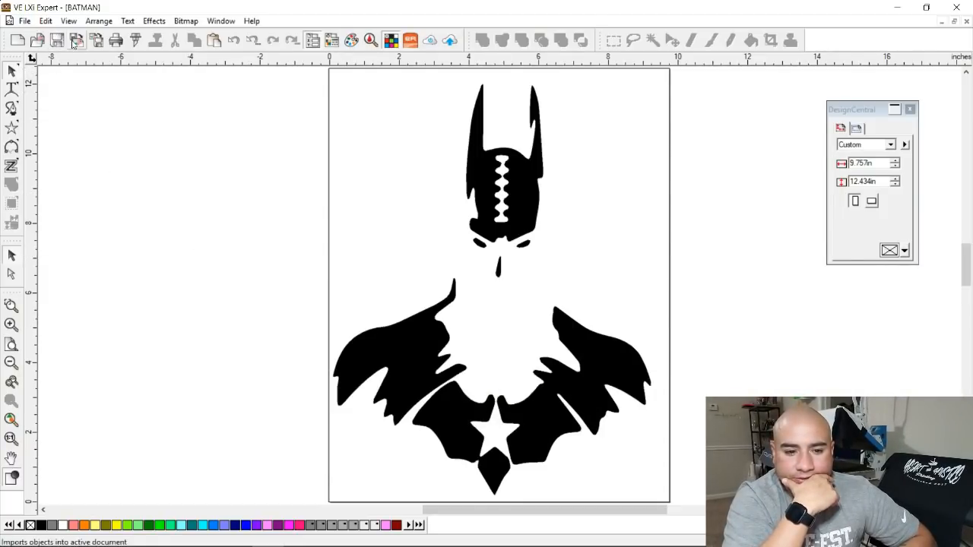
Step: Start saving the artwork as BATMAN in VE LXi Expert format in New folder (4), declining to replace BATMAN.svg
{"action": "left_click", "coordinate": [25, 20]}
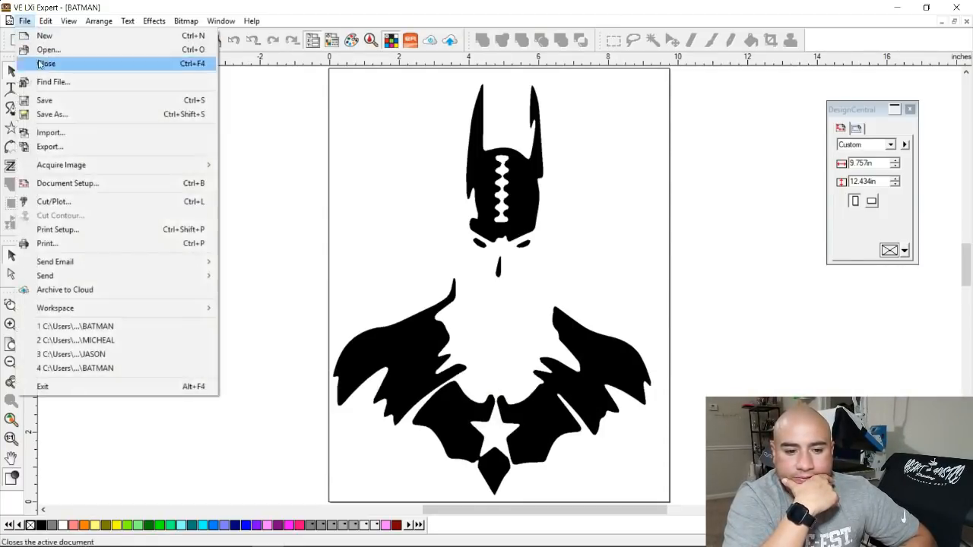
{"action": "left_click", "coordinate": [55, 116]}
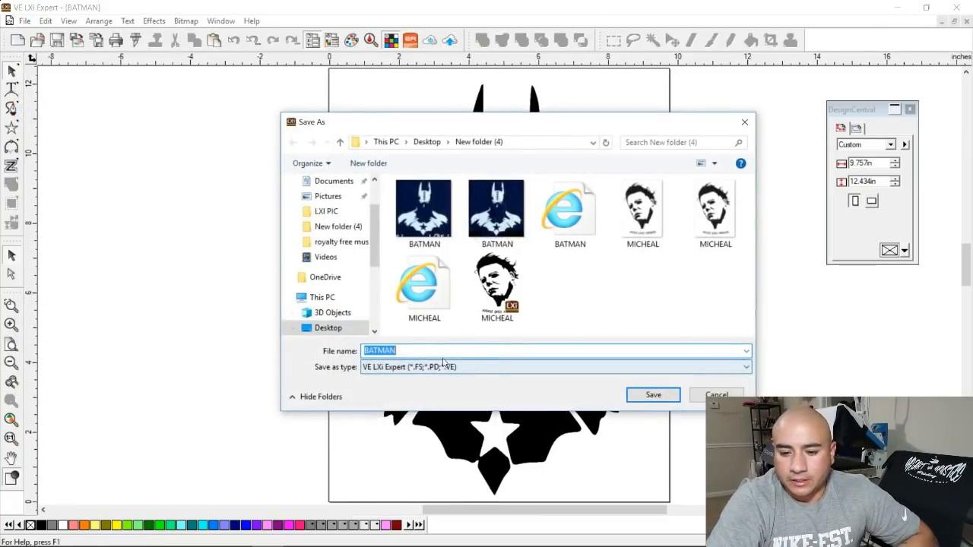
{"action": "left_click", "coordinate": [663, 397]}
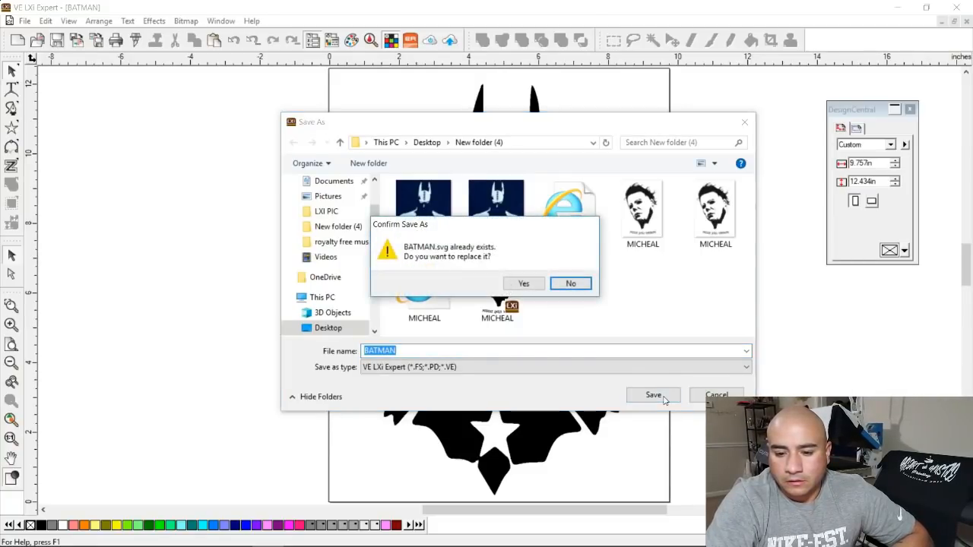
{"action": "left_click", "coordinate": [519, 286]}
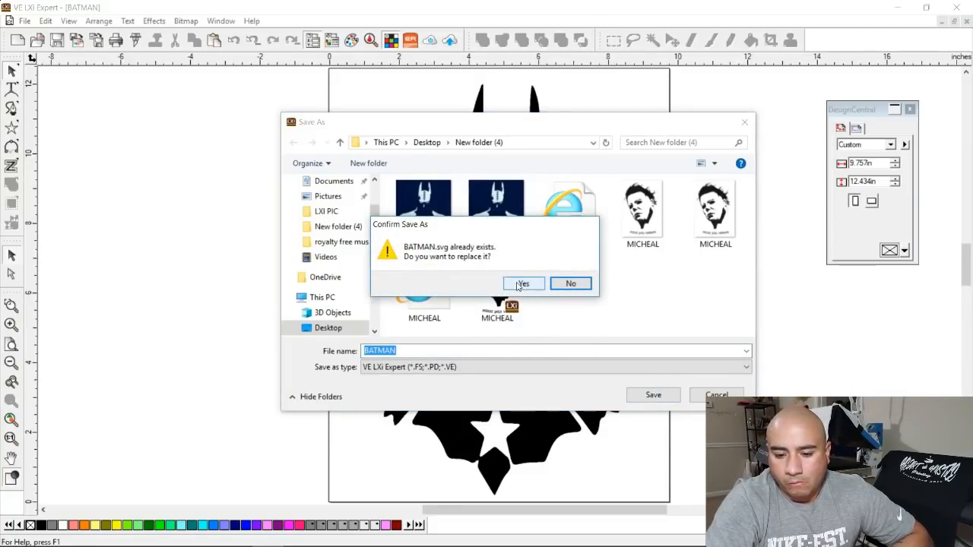
{"action": "left_click", "coordinate": [571, 284]}
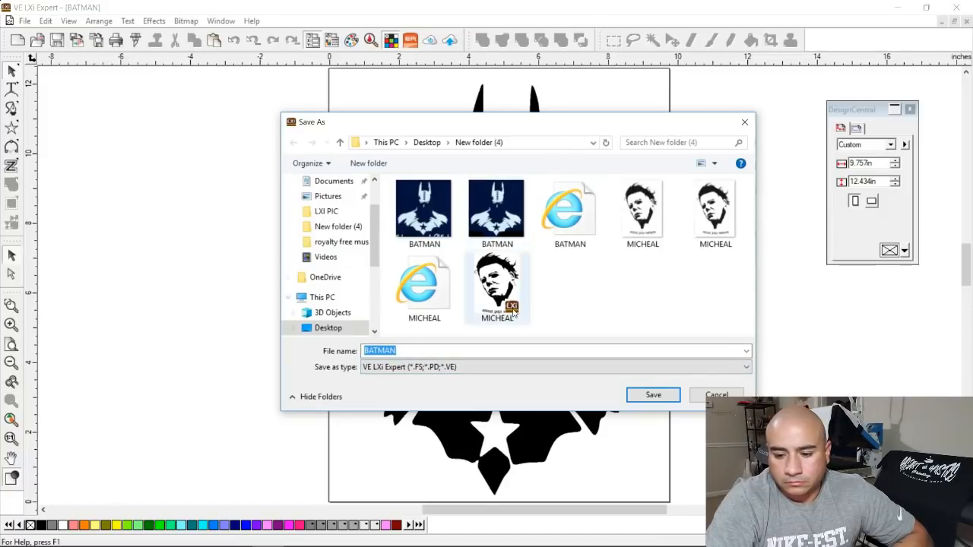
{"action": "left_click", "coordinate": [651, 396]}
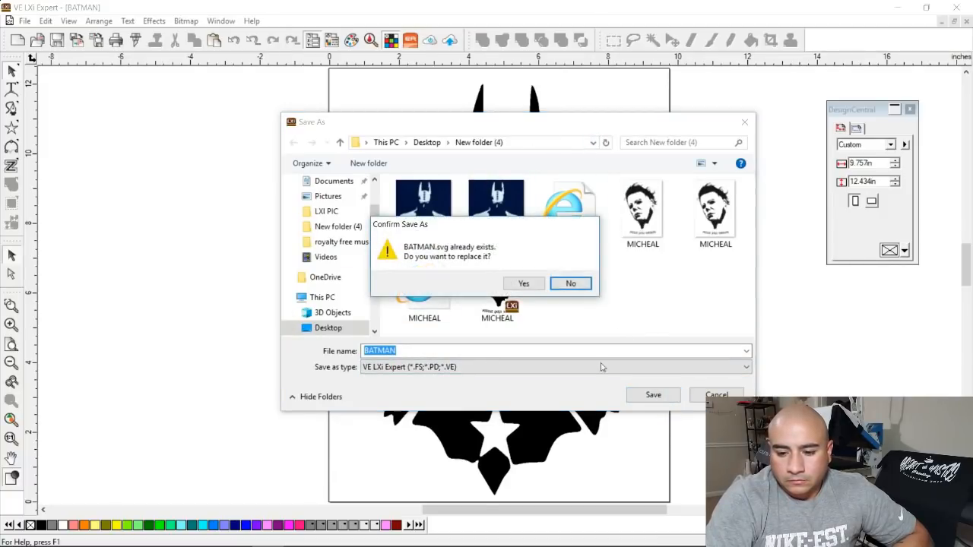
{"action": "left_click", "coordinate": [569, 284]}
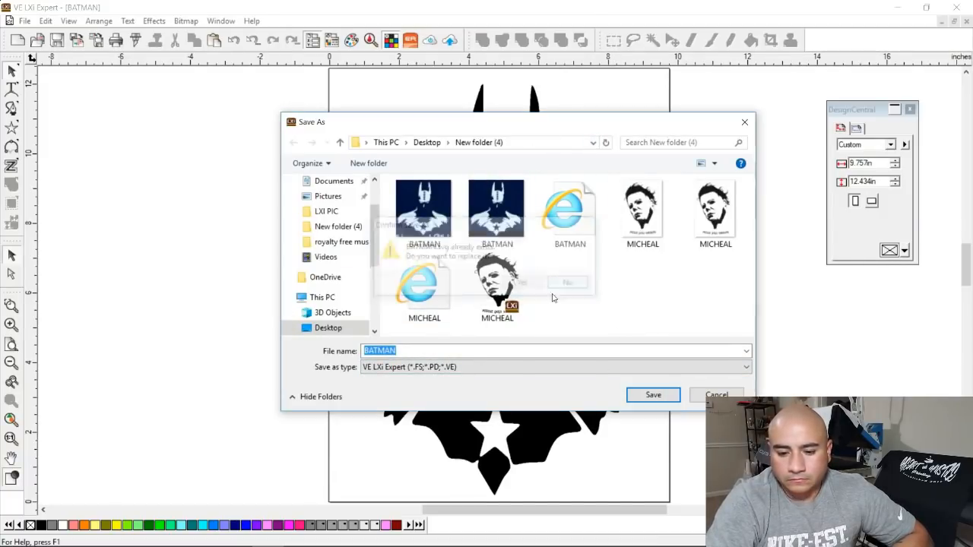
Step: Adjust the file name's ending and save the artwork as a separate VE LXi Expert file named BATMAN
{"action": "left_click", "coordinate": [450, 351]}
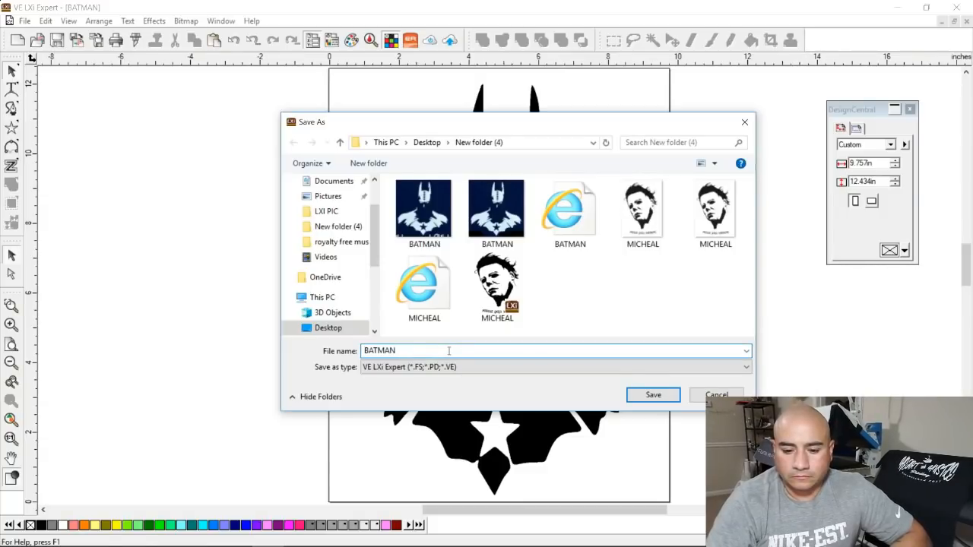
{"action": "key", "text": "BackSpace"}
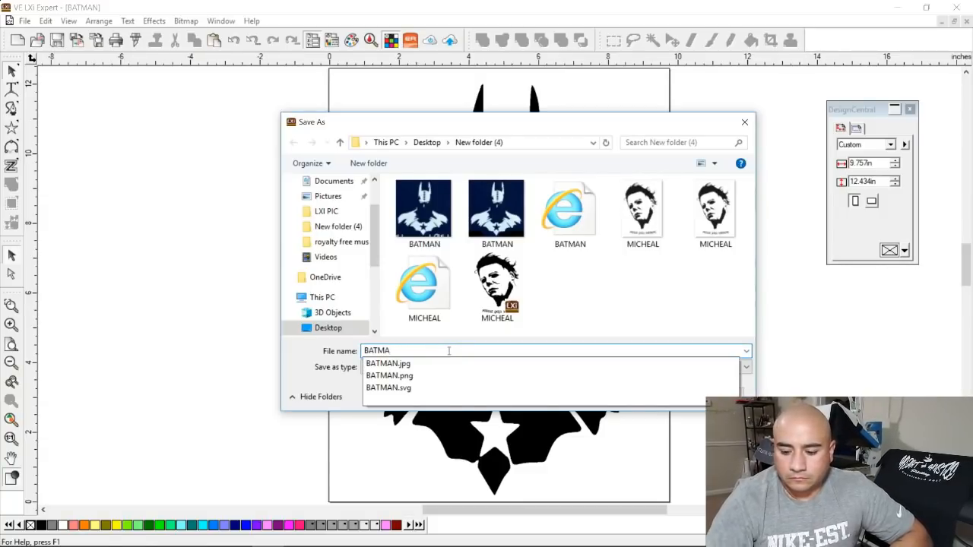
{"action": "key", "text": "Down"}
{"action": "key", "text": "BackSpace"}
{"action": "key", "text": "BackSpace"}
{"action": "key", "text": "BackSpace"}
{"action": "key", "text": "BackSpace"}
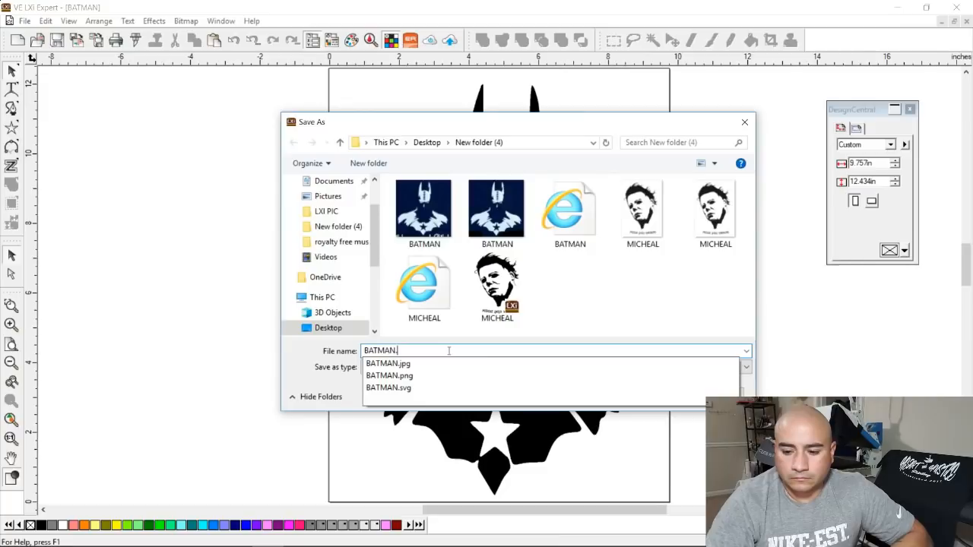
{"action": "left_click", "coordinate": [651, 394]}
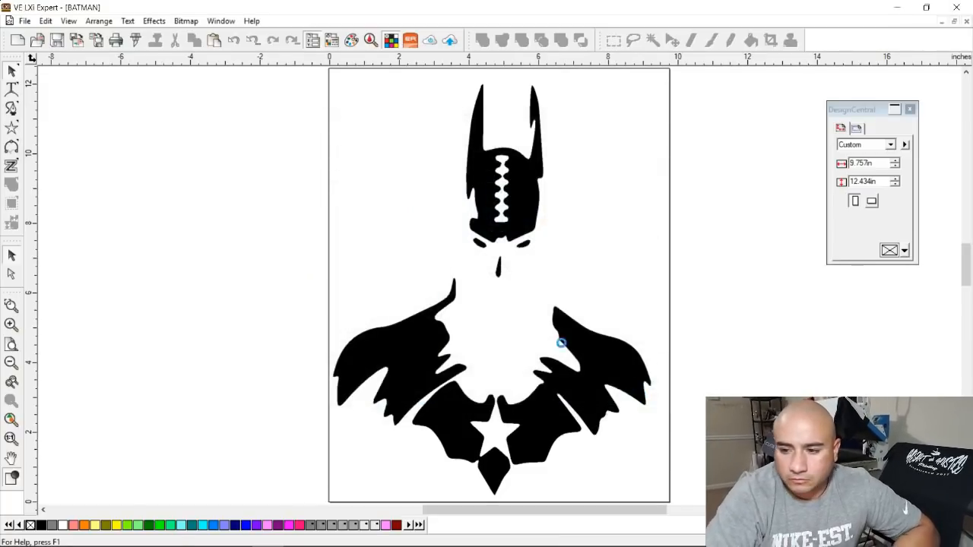
Step: Check New folder (4) for the saved BATMAN file, and return to the Batman drawing in VE LXi Expert
{"action": "left_click", "coordinate": [899, 7]}
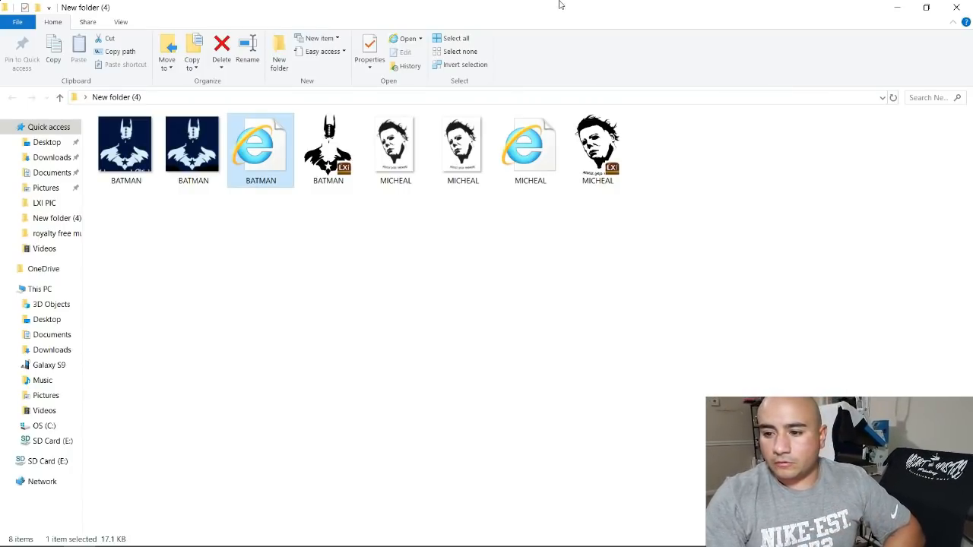
{"action": "left_click", "coordinate": [897, 8]}
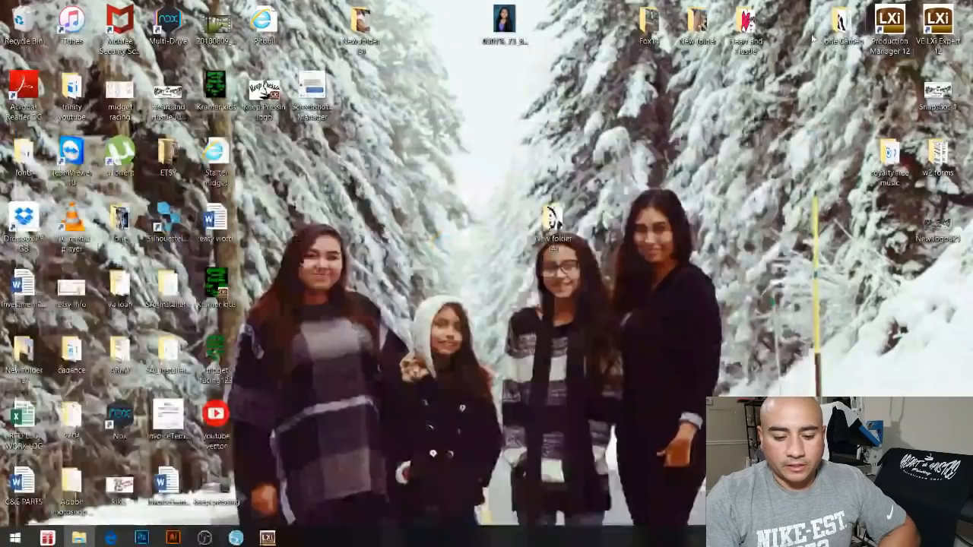
{"action": "left_click", "coordinate": [266, 536]}
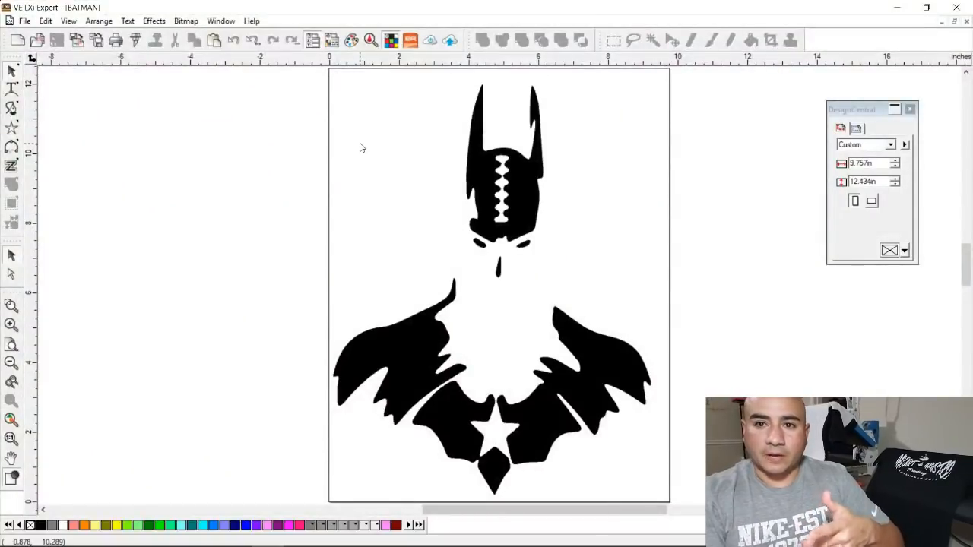